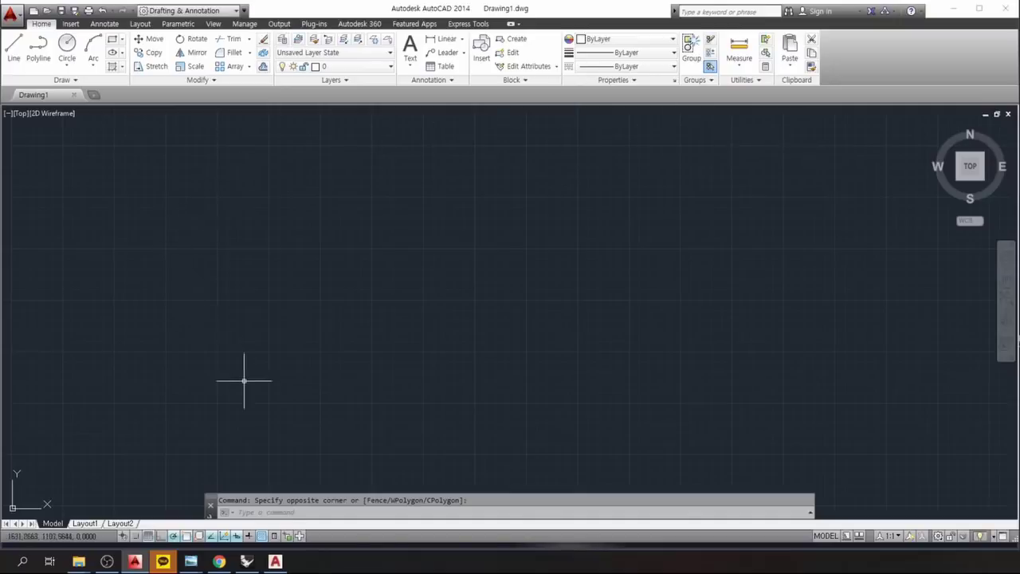
Examine the file commands and the available tool sets for inserting, annotating, layouts, parametric constraints, views and output.
left_click(11, 15)
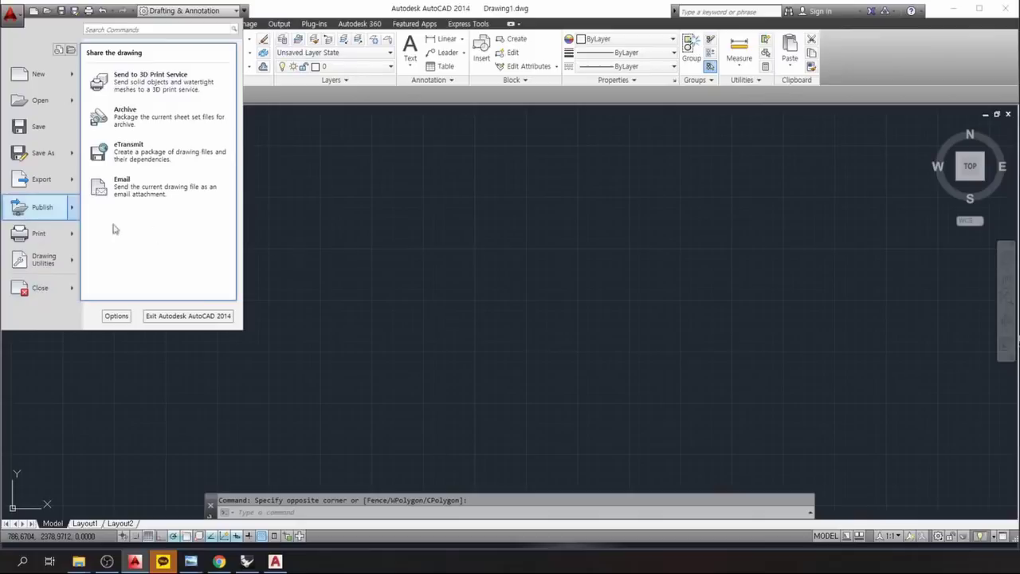
left_click(371, 235)
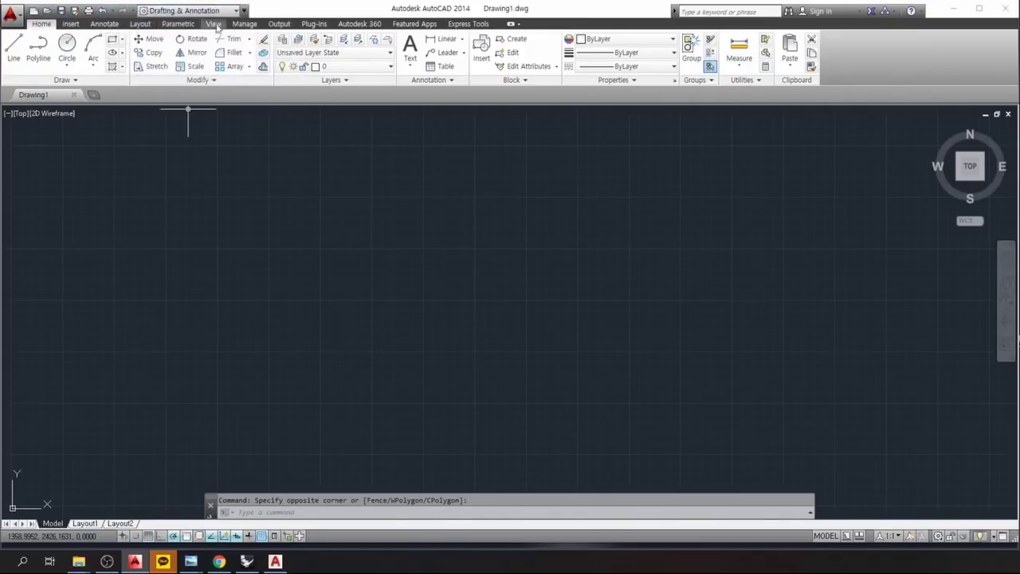
left_click(71, 24)
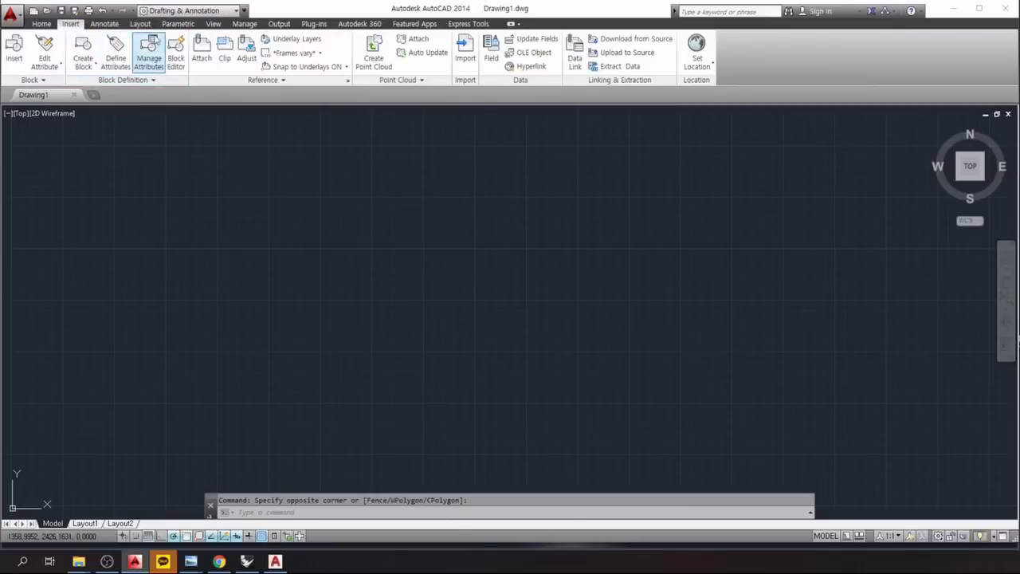
left_click(41, 24)
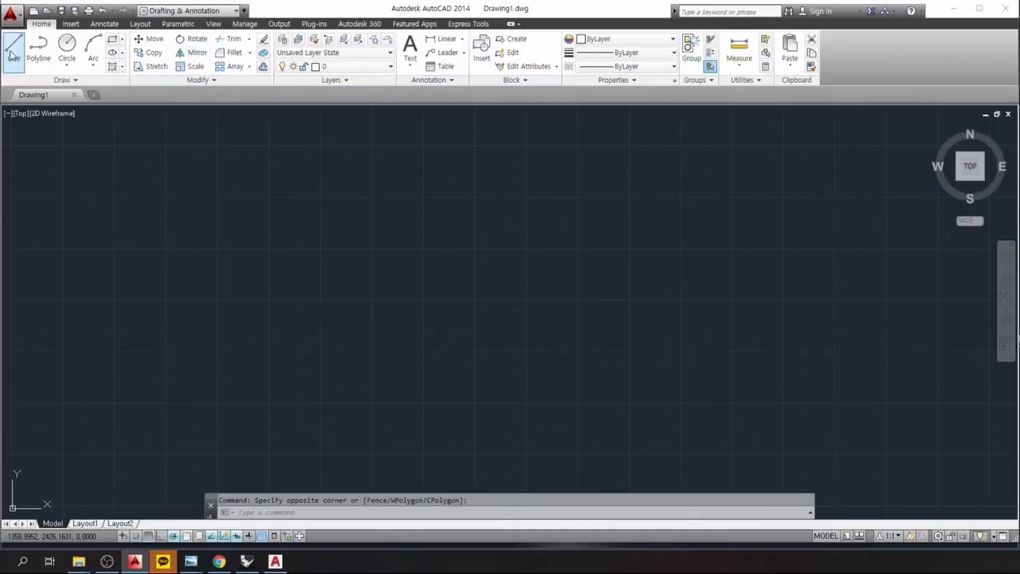
left_click(105, 24)
left_click(140, 24)
left_click(177, 24)
left_click(214, 25)
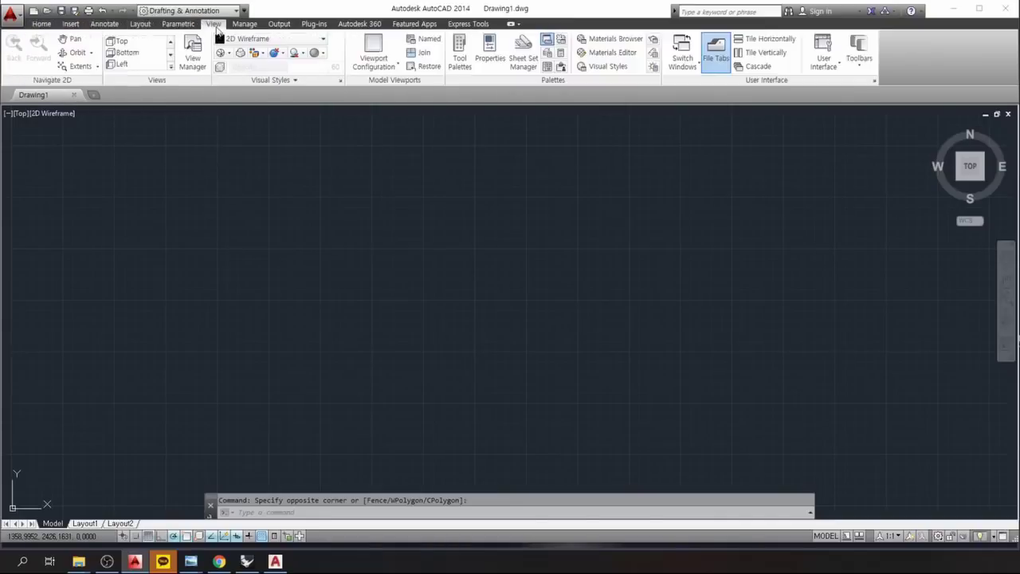
left_click(279, 24)
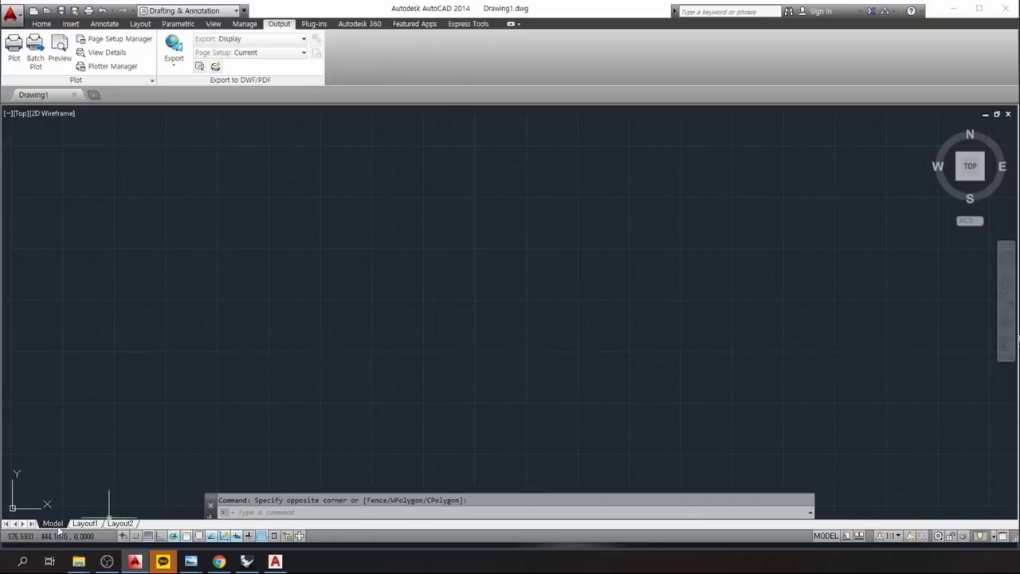
Compare the Layout1 and Layout2 paper sheets with model space, finishing in model space.
left_click(83, 523)
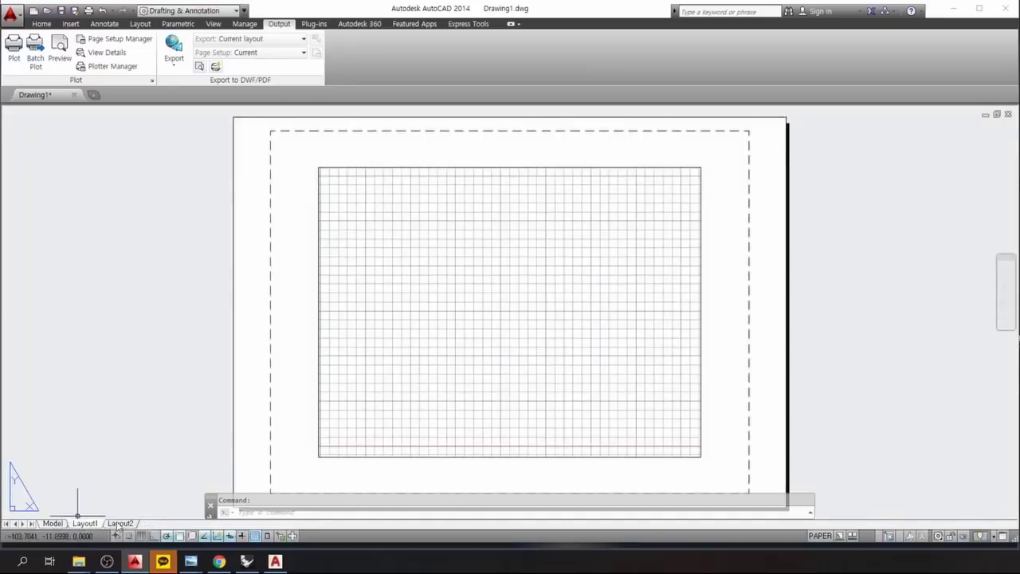
left_click(118, 525)
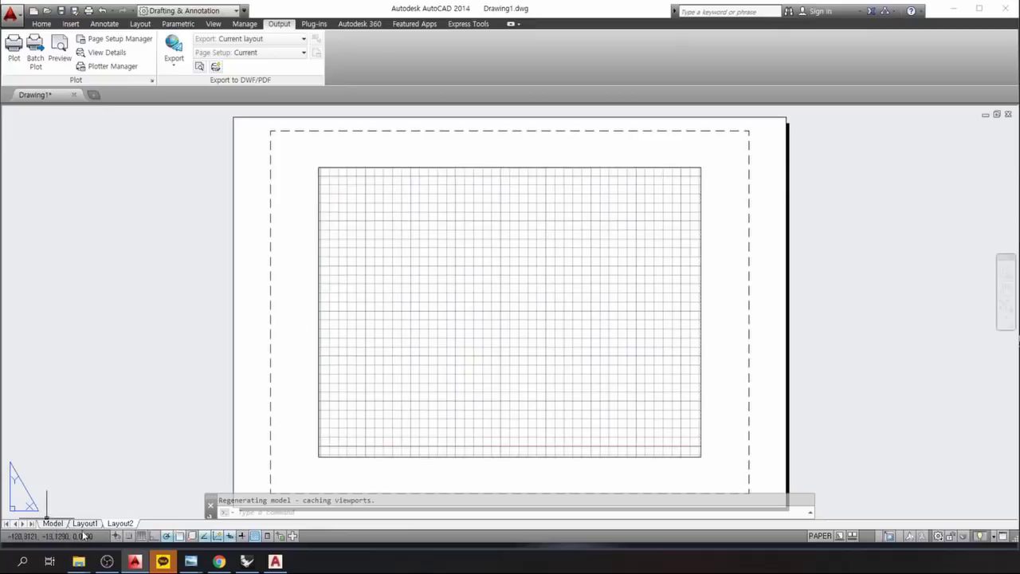
left_click(52, 524)
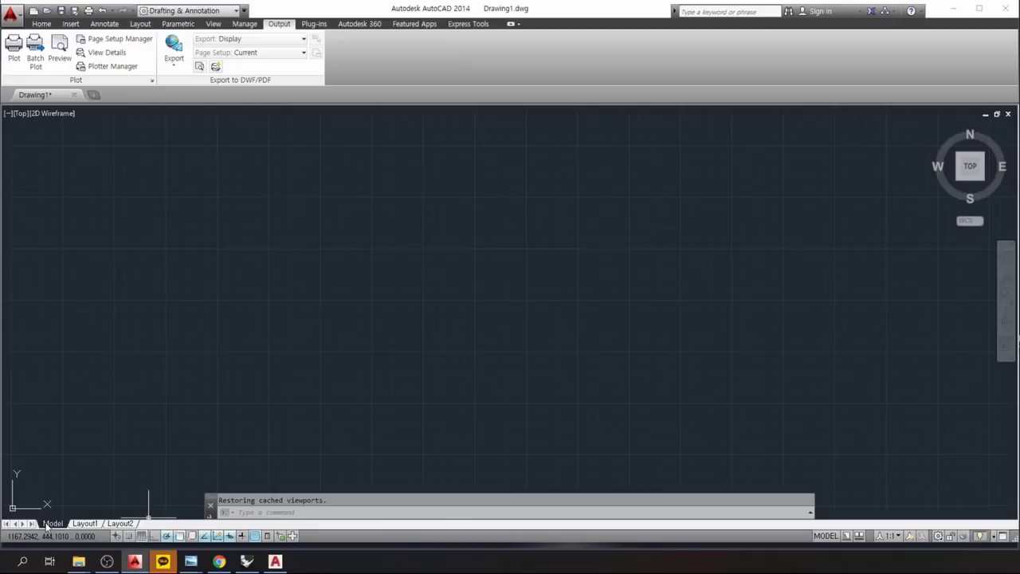
left_click(83, 523)
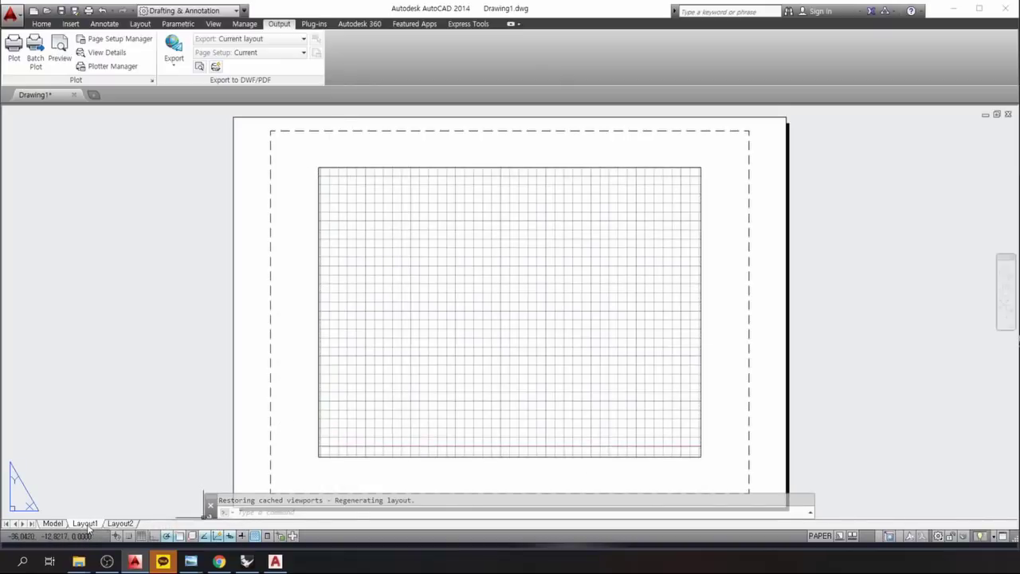
left_click(118, 524)
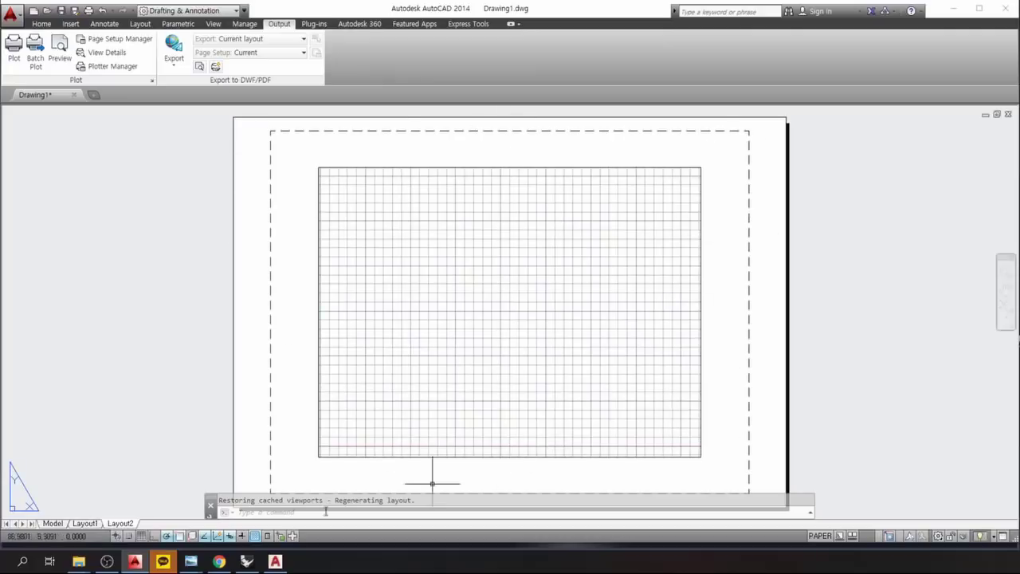
left_click(51, 525)
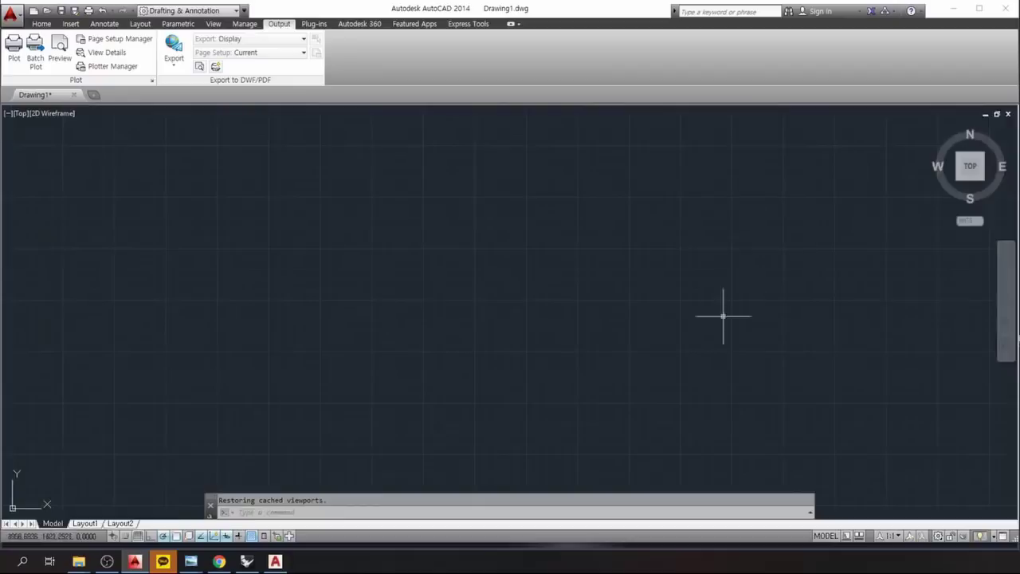
left_click(84, 524)
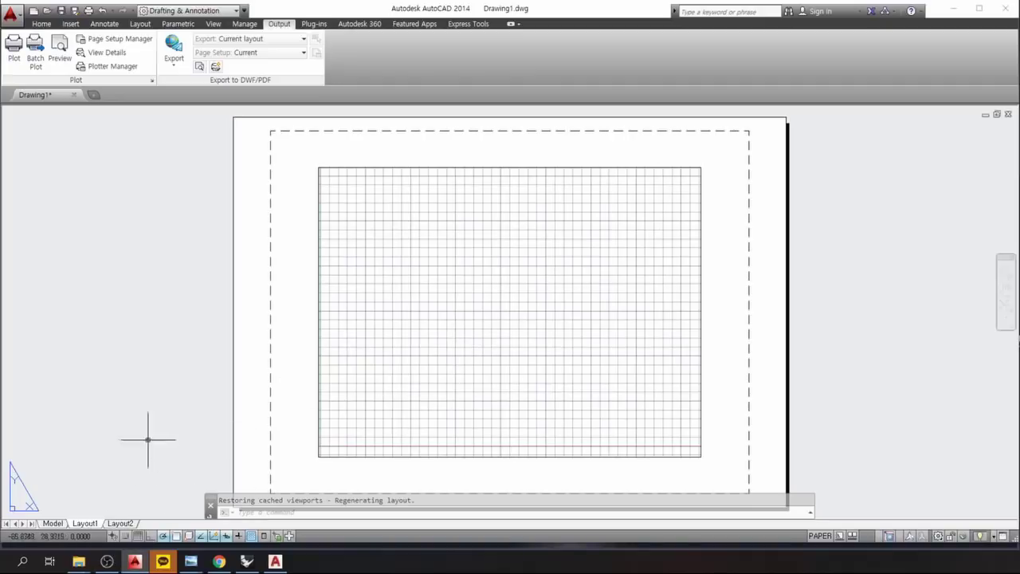
left_click(53, 523)
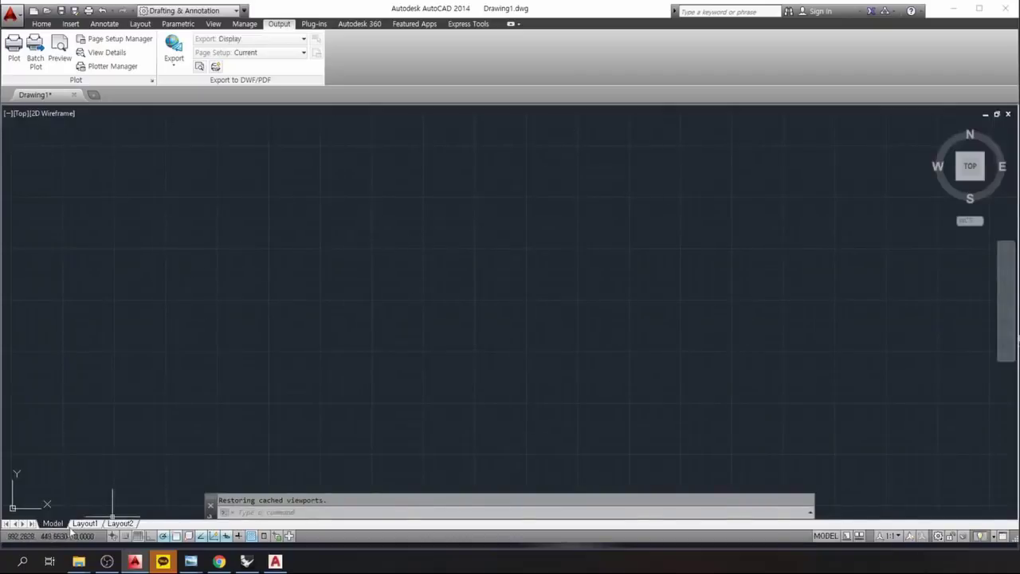
left_click(85, 523)
left_click(120, 523)
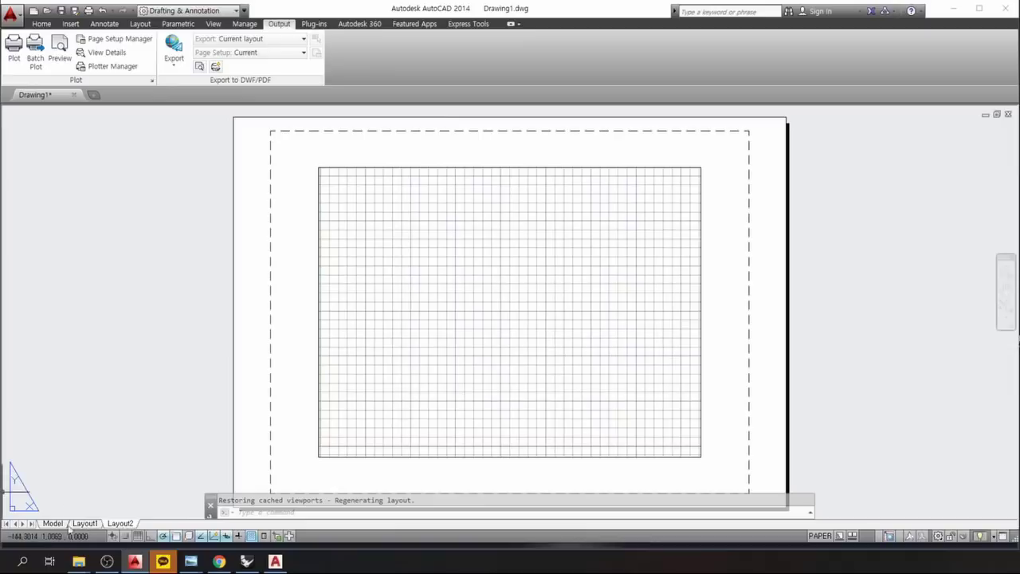
left_click(52, 524)
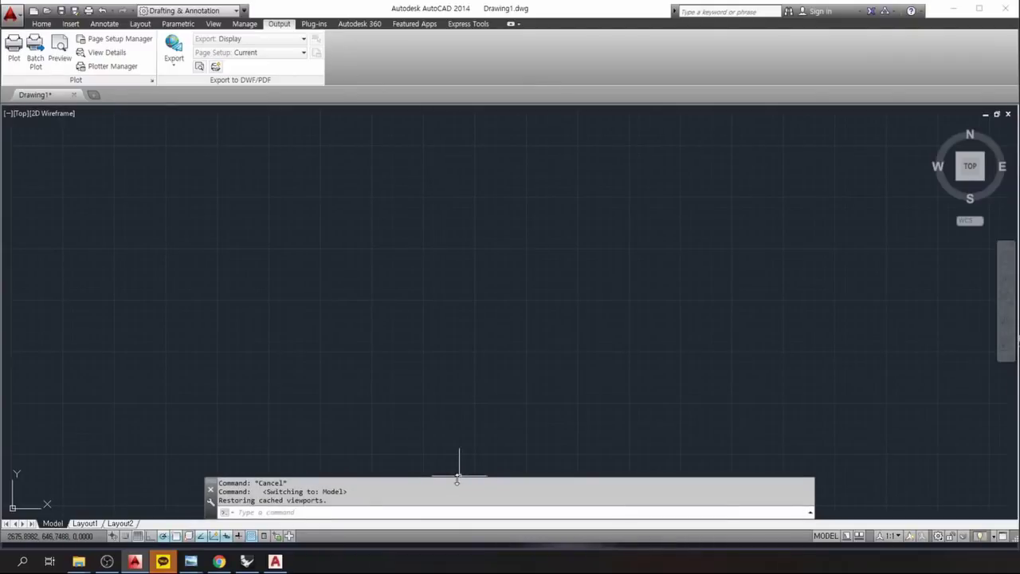
Expand and shrink the command history, and move the command window closer to the UCS icon.
left_click_drag(458, 478, 449, 405)
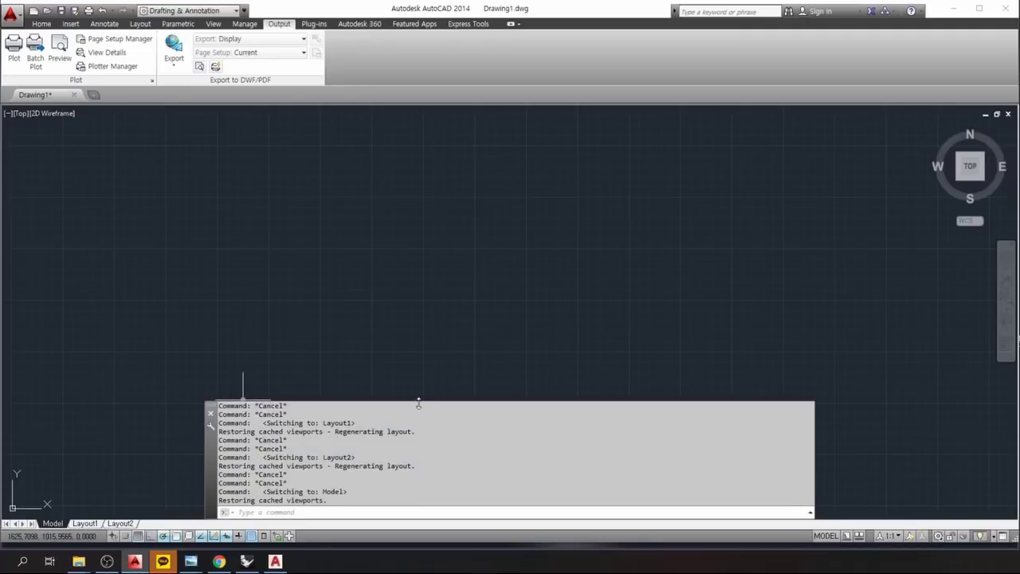
left_click_drag(419, 401, 413, 481)
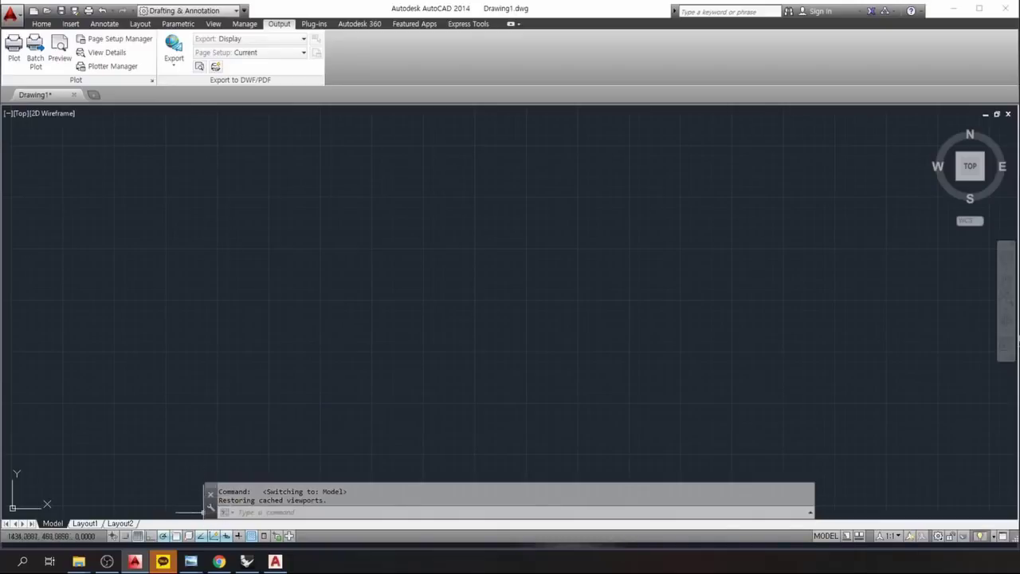
left_click_drag(207, 516, 142, 510)
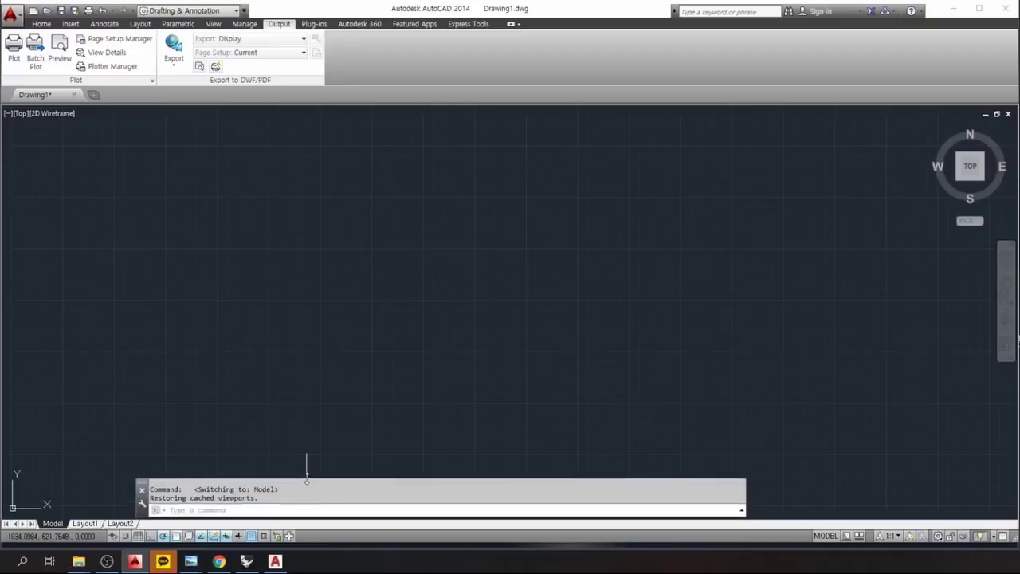
key("Escape")
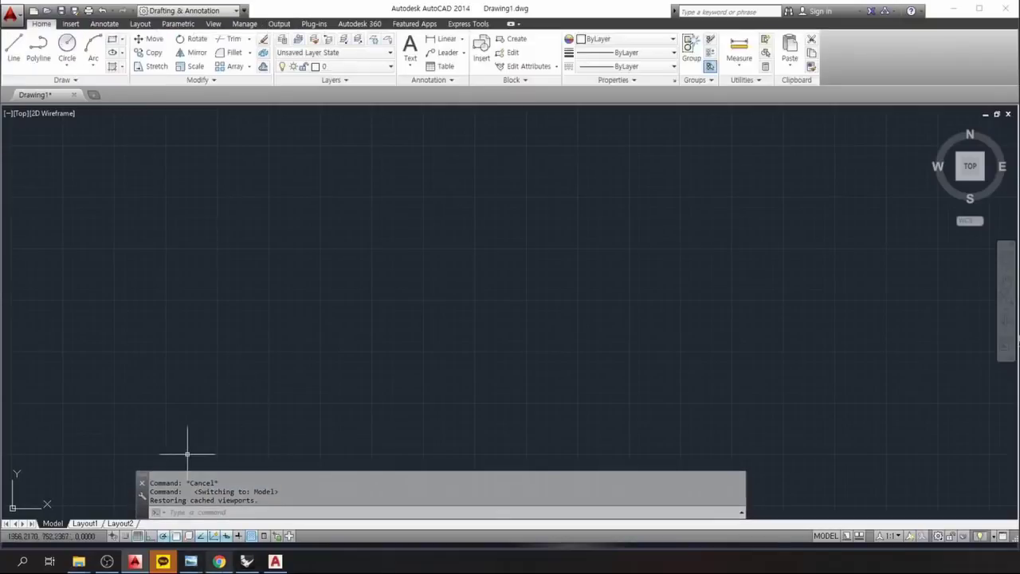
Switch to Rhino and examine its list of curve-drawing commands.
left_click(247, 561)
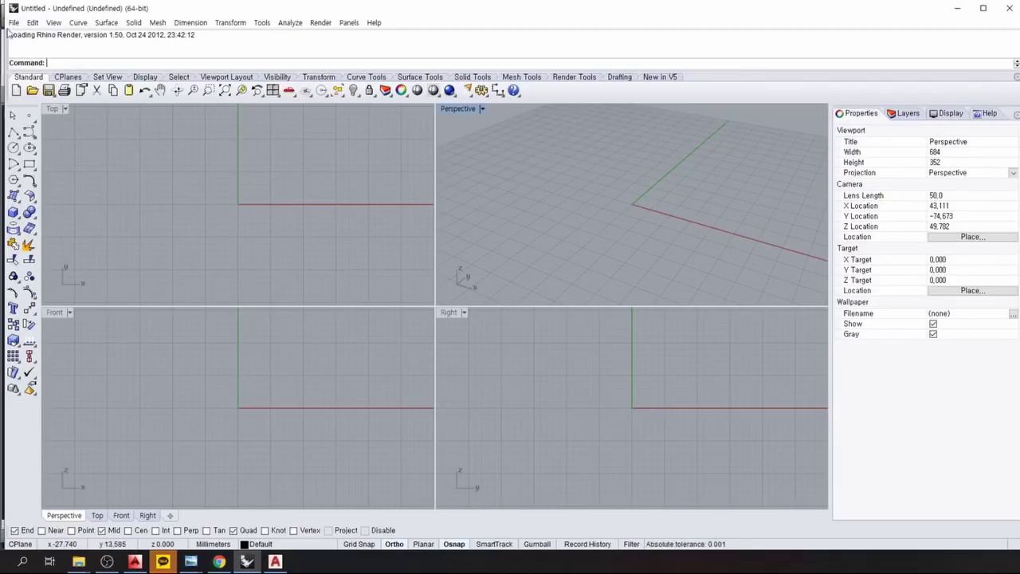
left_click(77, 22)
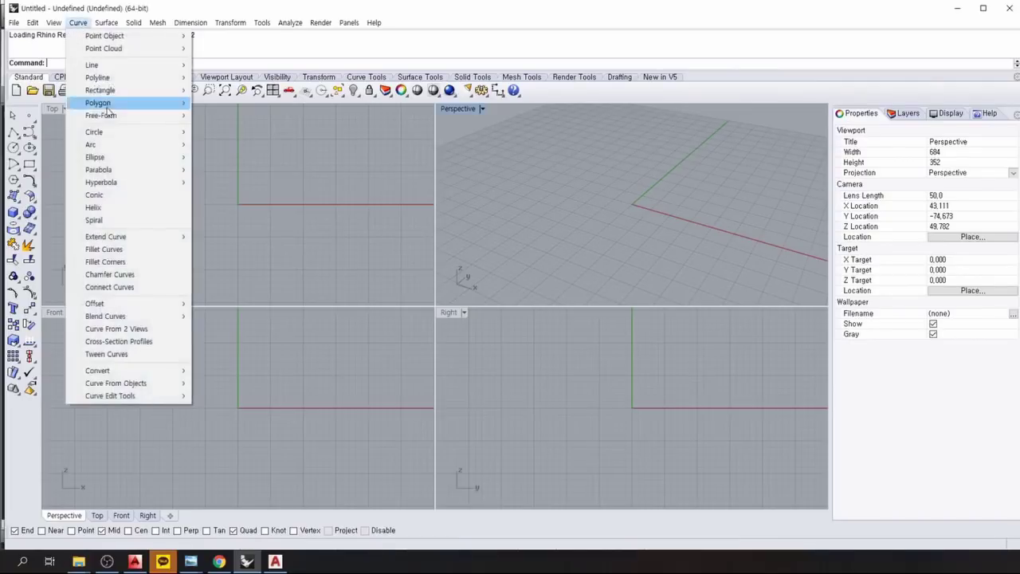
mouse_move(114, 79)
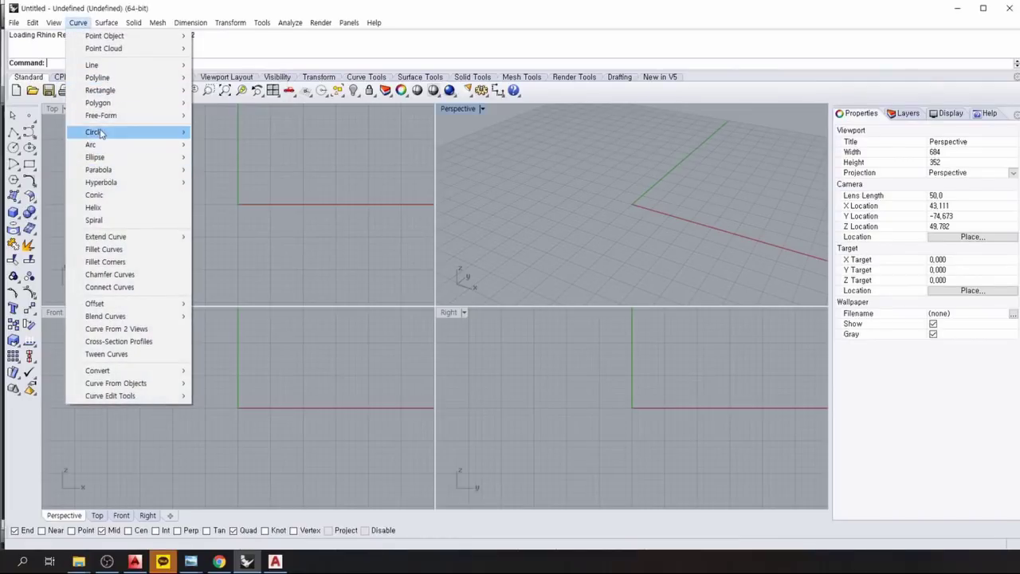
mouse_move(106, 172)
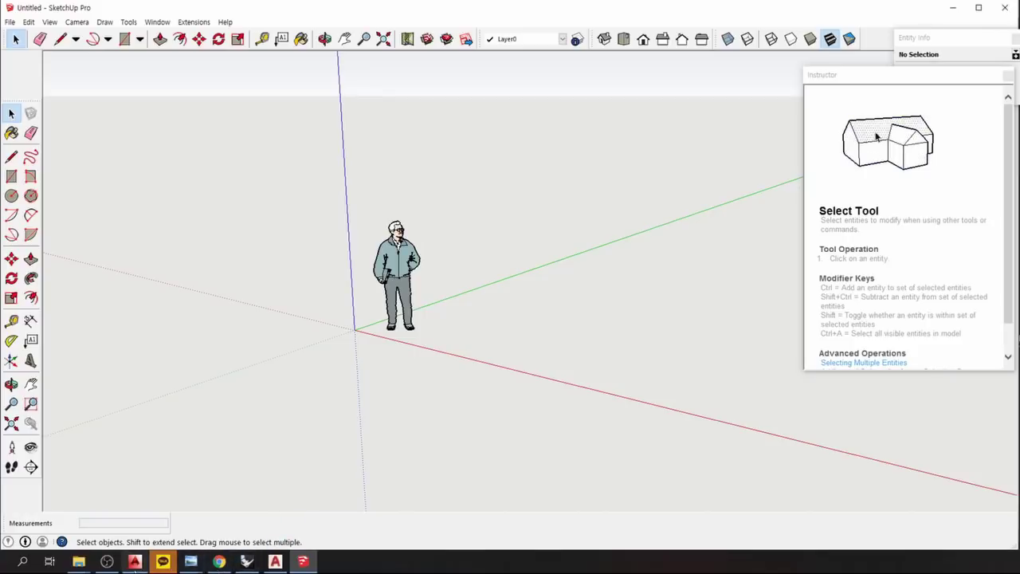
Switch to Windows Photo Viewer to view the two YouTube channel screenshots, and return to SketchUp.
mouse_move(107, 561)
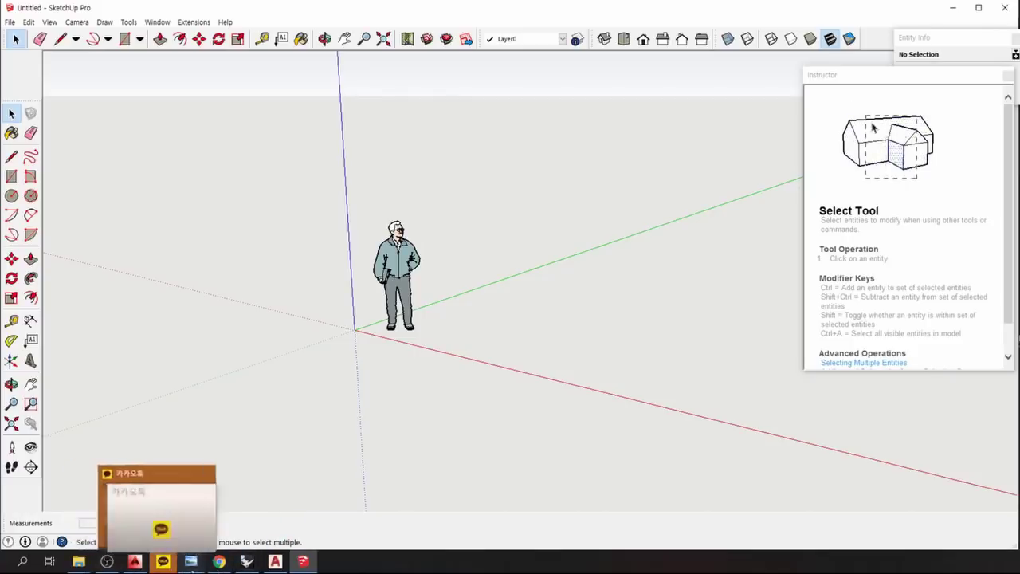
left_click(234, 528)
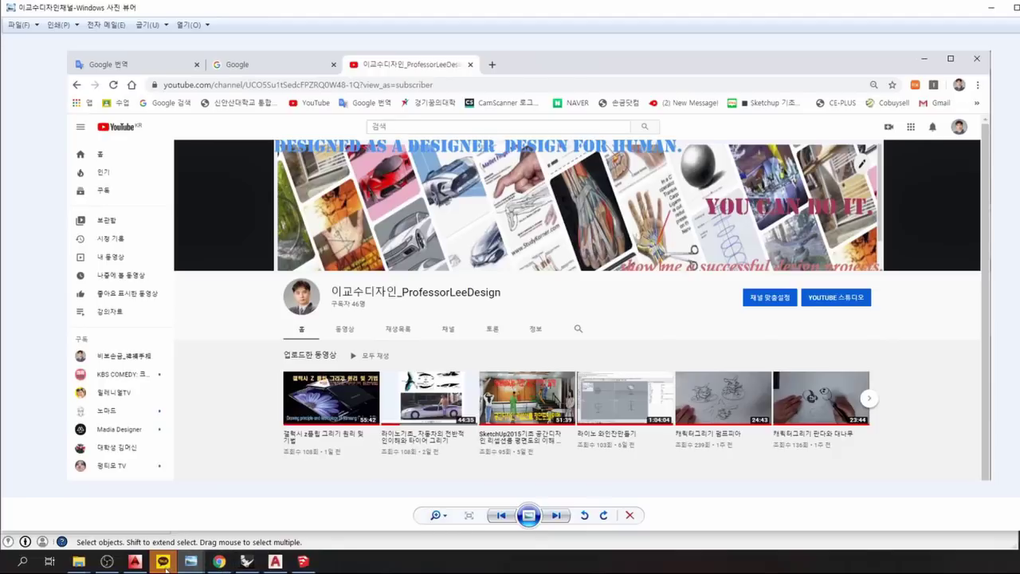
mouse_move(190, 561)
left_click(346, 533)
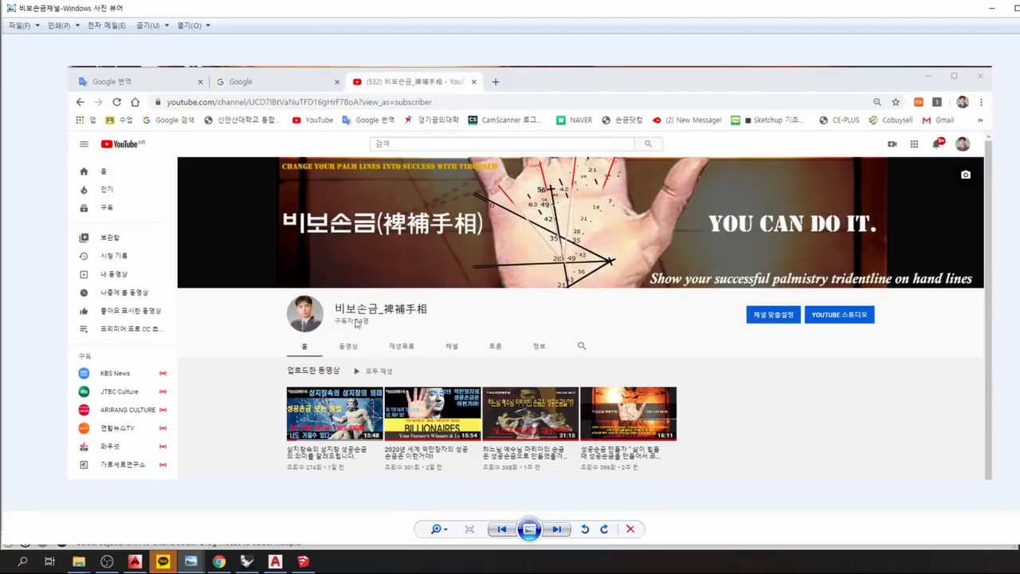
key("alt+Tab")
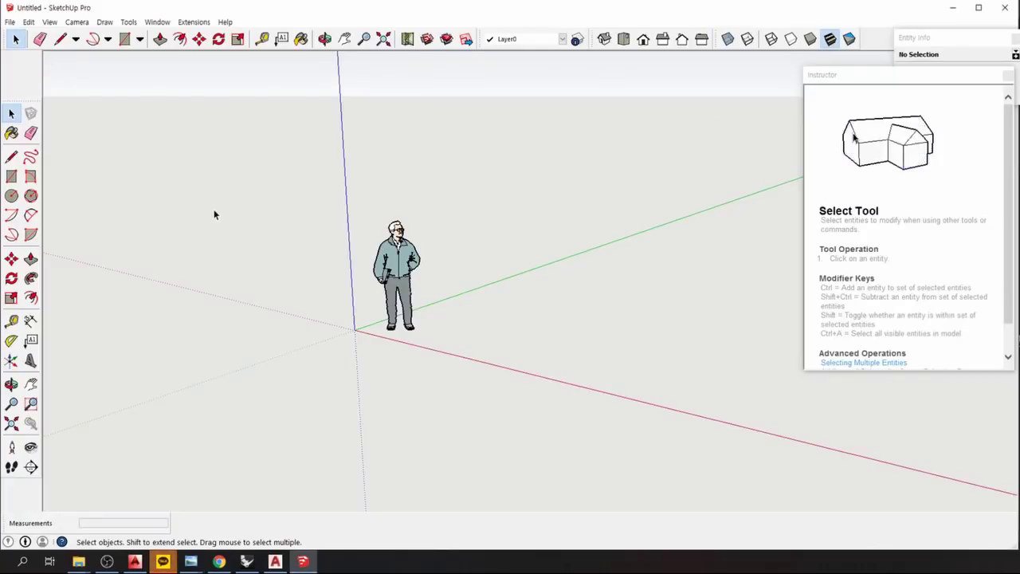
key("alt+Tab")
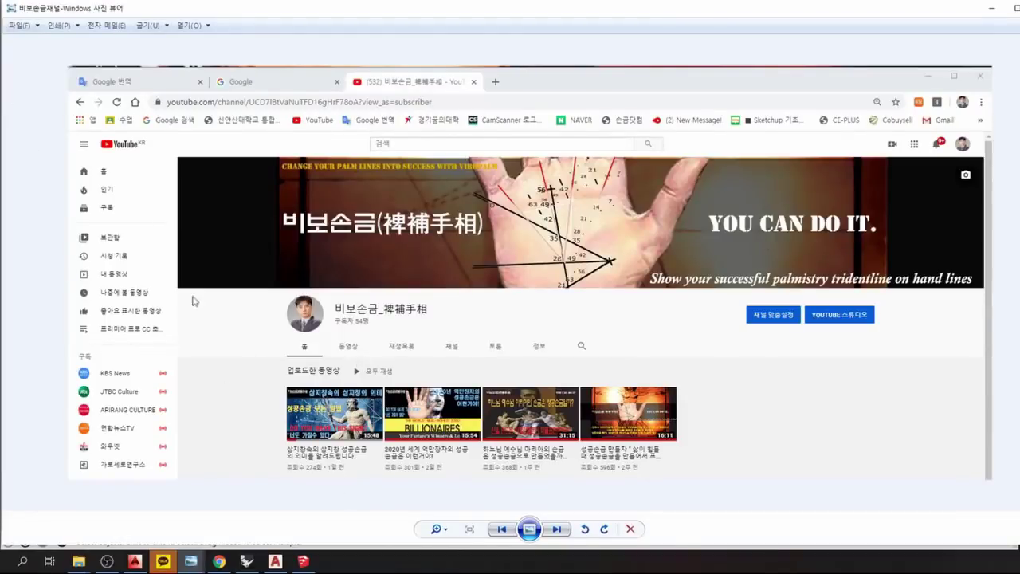
key("alt+Tab")
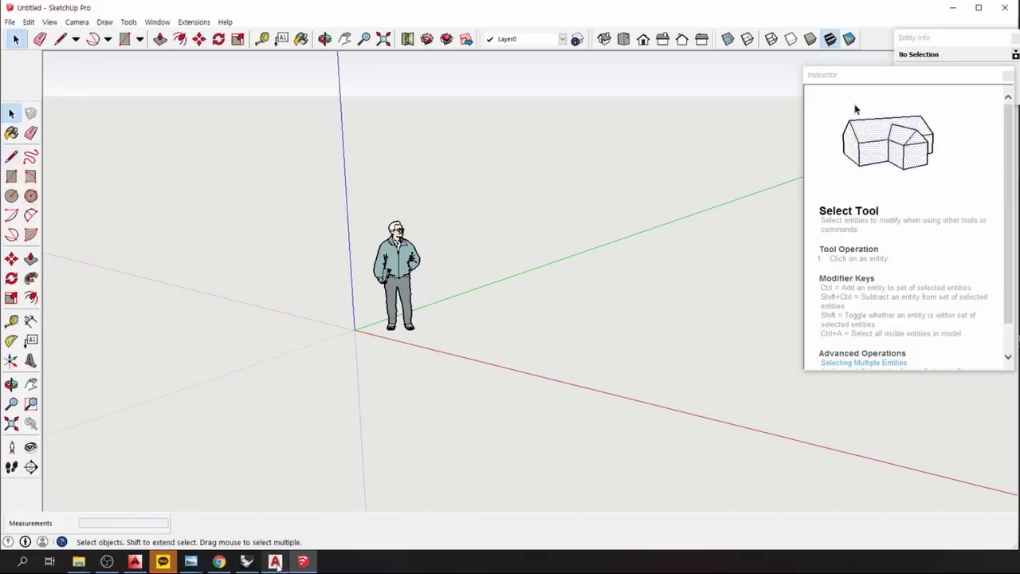
Compare the AutoCAD, SketchUp and Rhino workspaces by switching between them, finishing in AutoCAD's Drawing1.
left_click(134, 562)
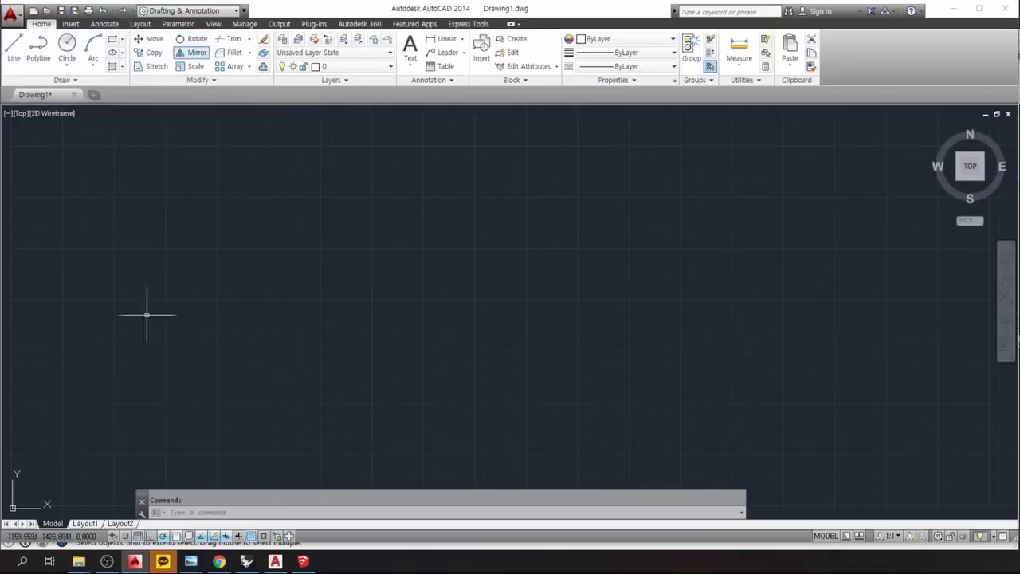
left_click(303, 561)
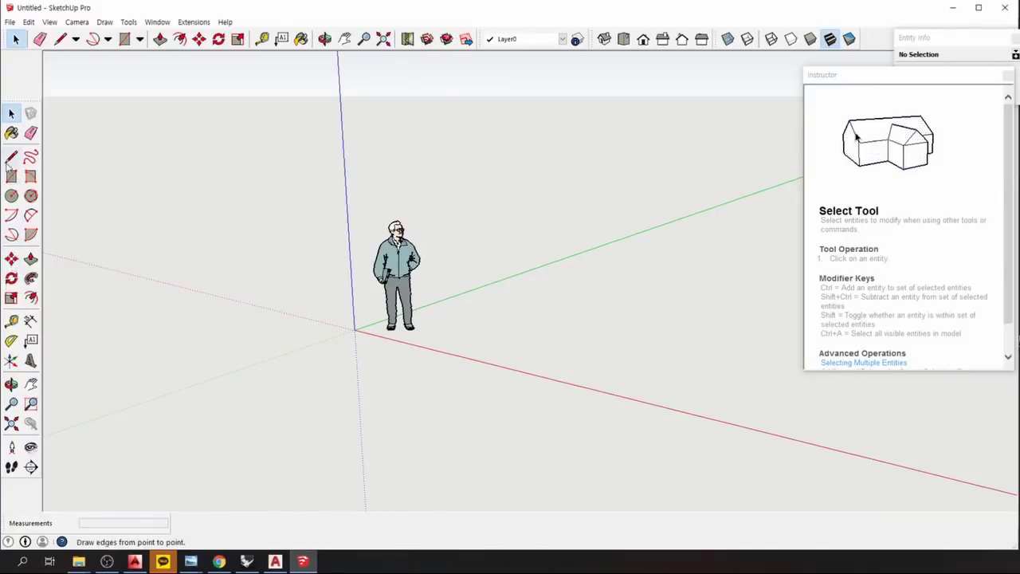
left_click(253, 568)
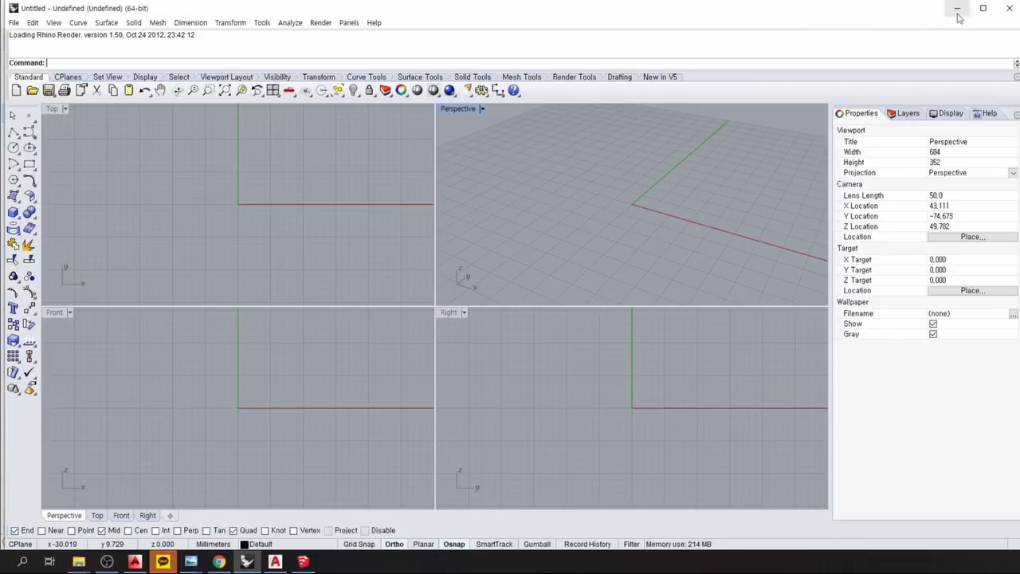
left_click(133, 562)
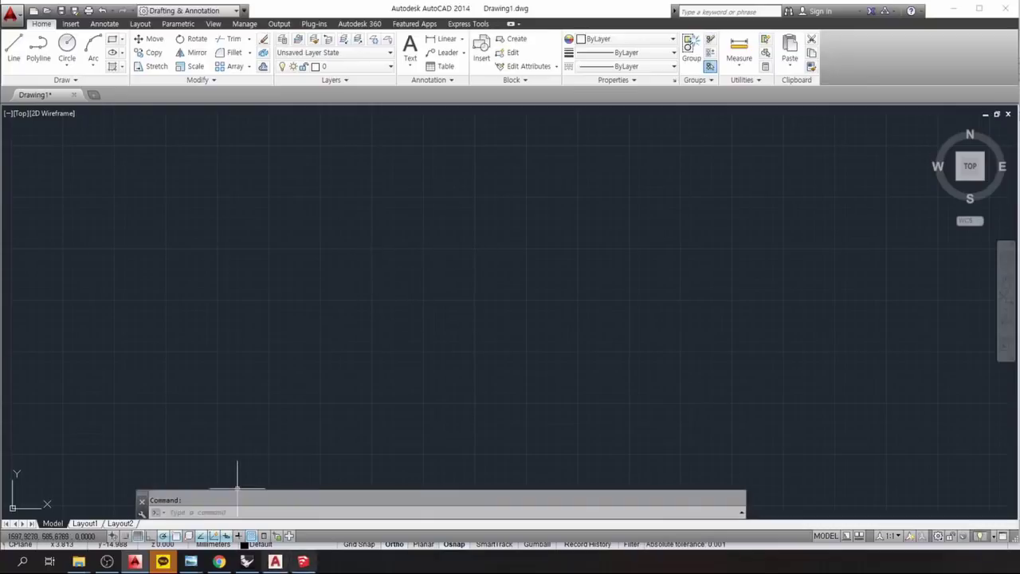
mouse_move(277, 564)
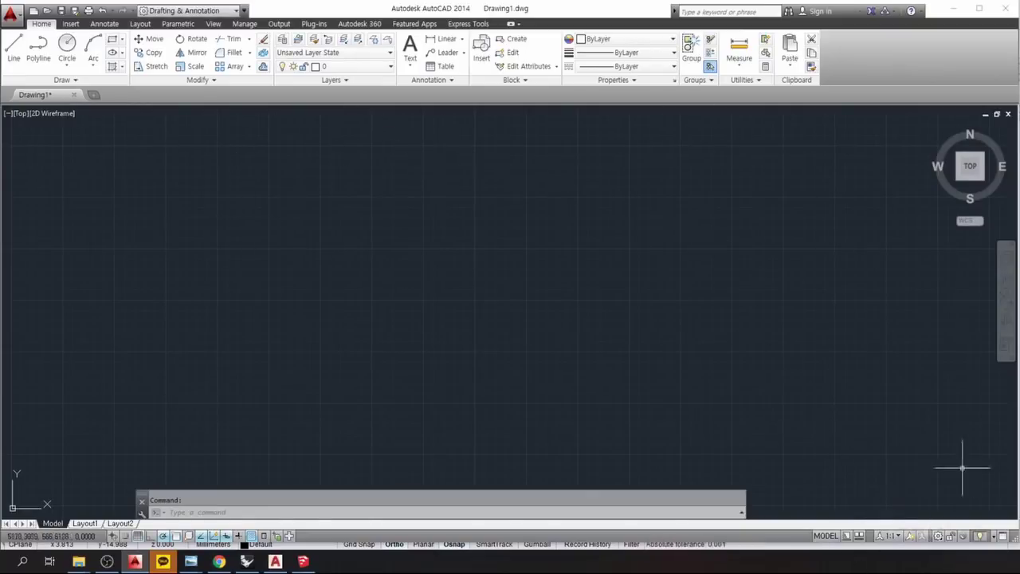
Change the workspace to AutoCAD Classic and compare it with the AutoCAD 2020 and Rhino windows, returning to AutoCAD 2014.
left_click(939, 536)
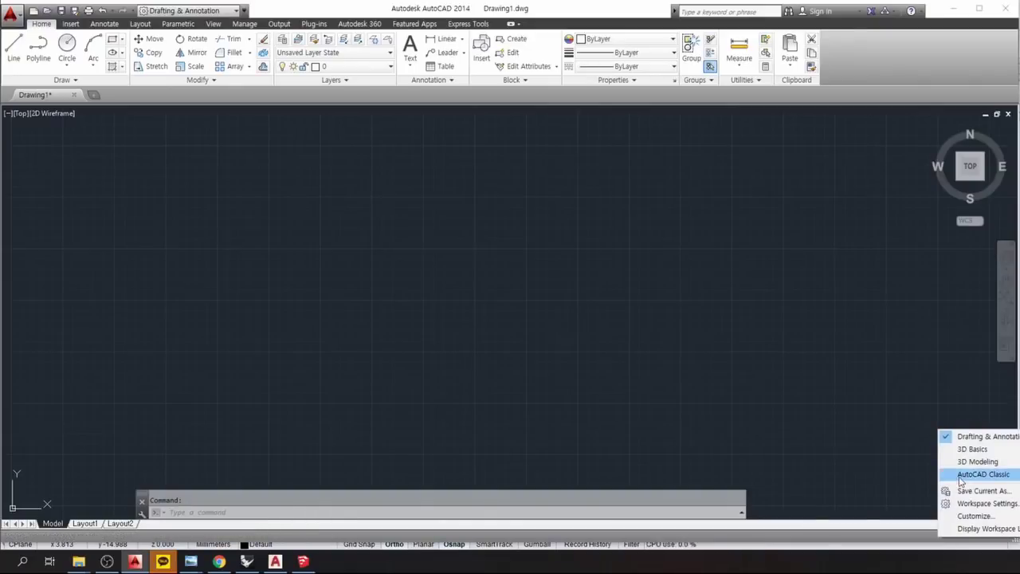
left_click(947, 476)
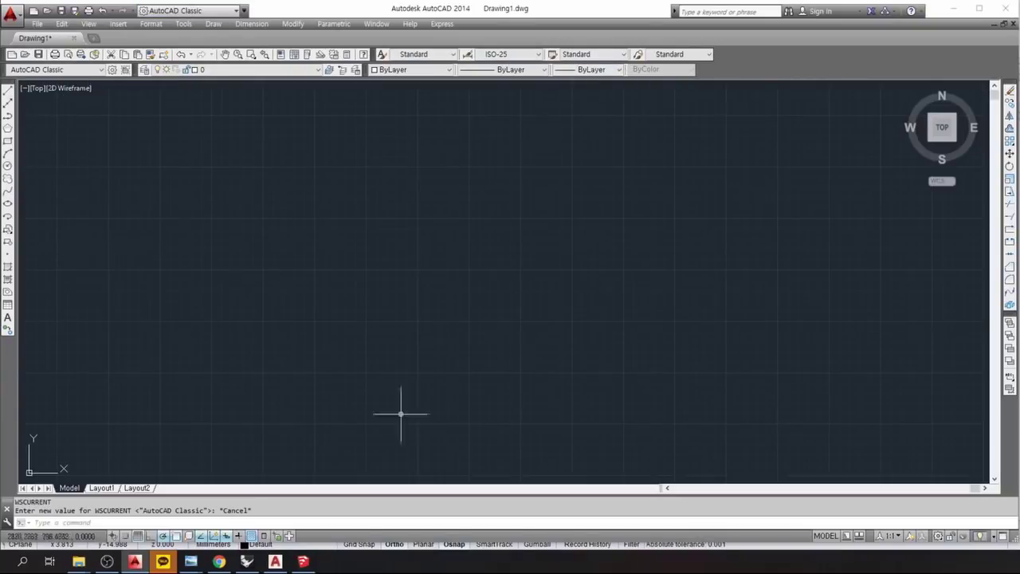
left_click(275, 561)
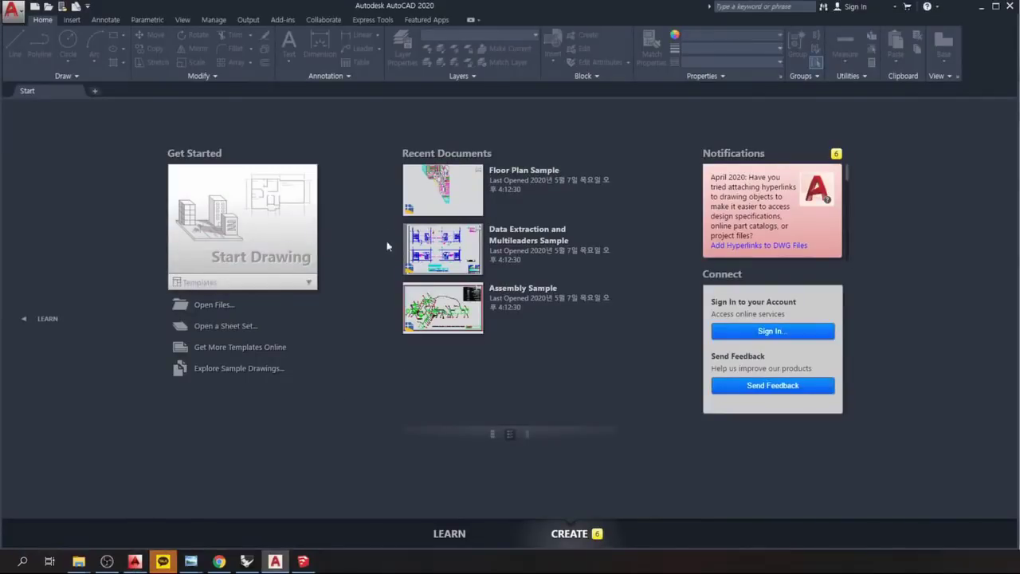
left_click(134, 561)
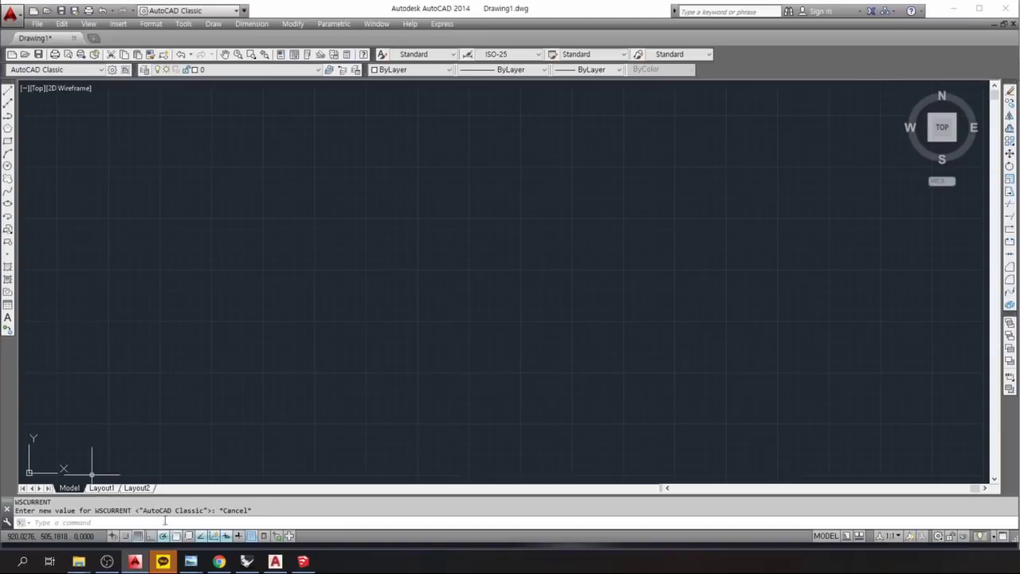
left_click(247, 562)
left_click(135, 562)
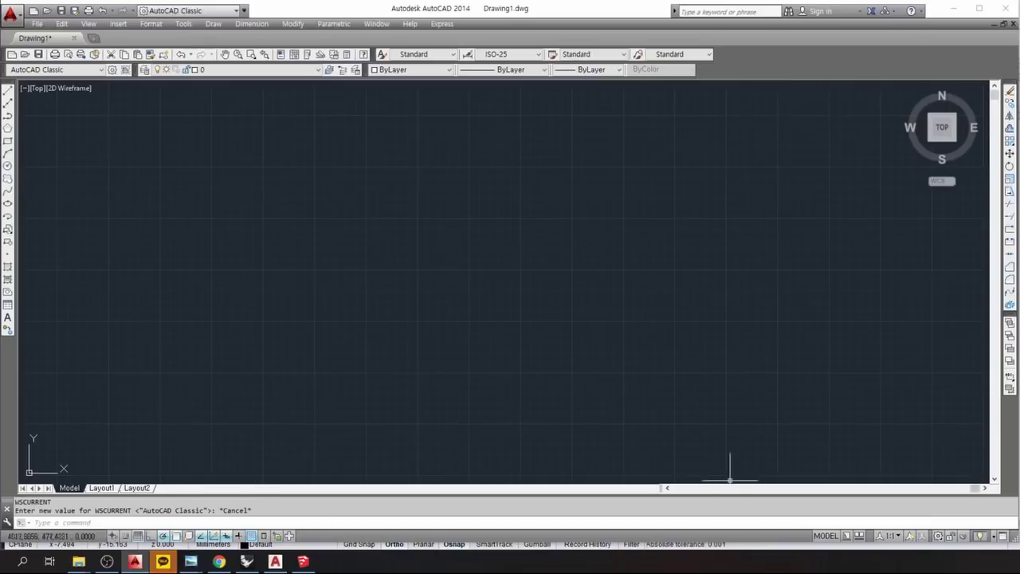
Set the AutoCAD 2014 workspace to Drafting & Annotation.
left_click(939, 536)
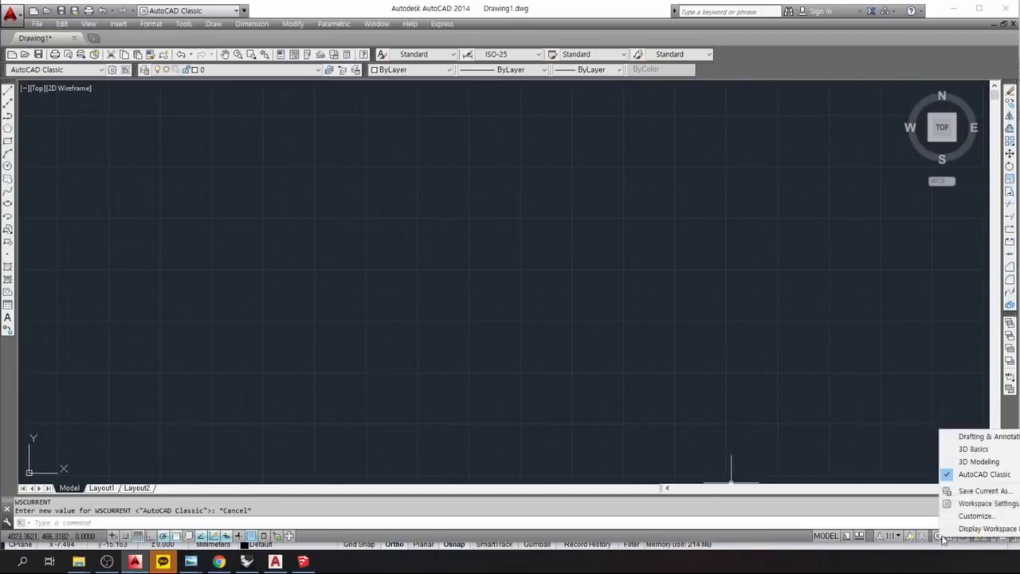
left_click(947, 440)
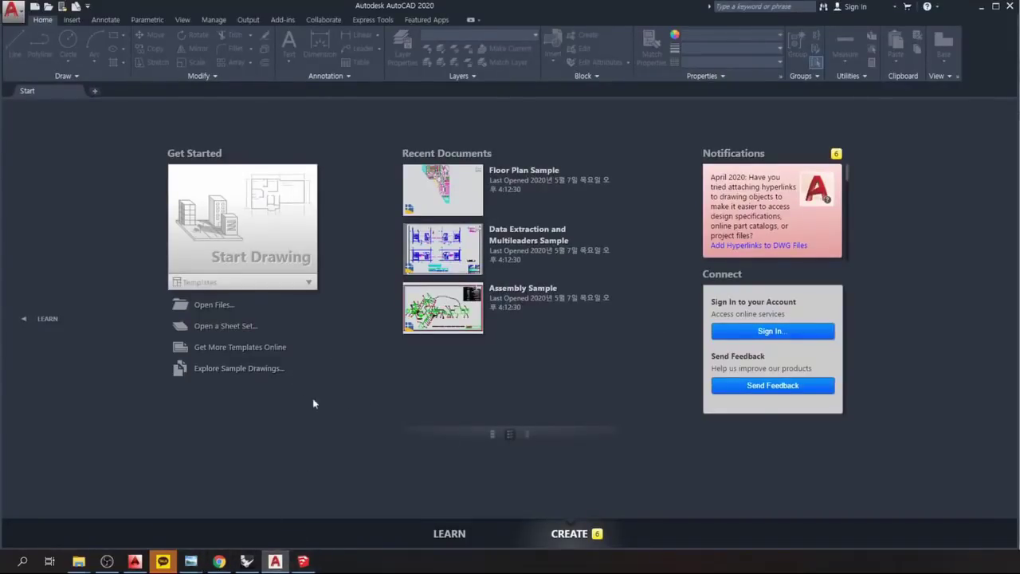
Switch to Windows Photo Viewer to view the AutoCAD 2014 and 2020 shortcut icons, and return to AutoCAD 2020.
key("alt+Tab")
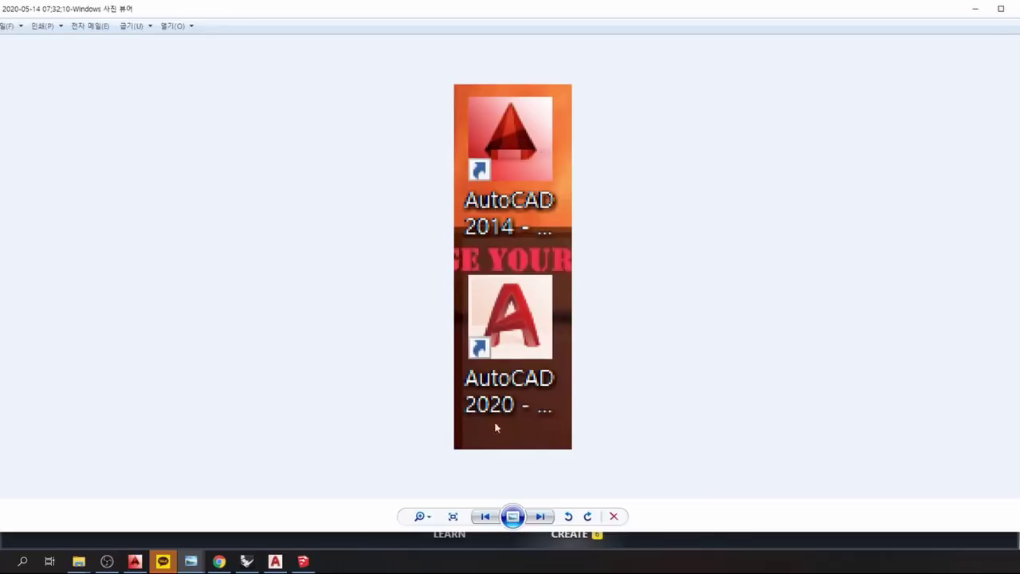
left_click(275, 561)
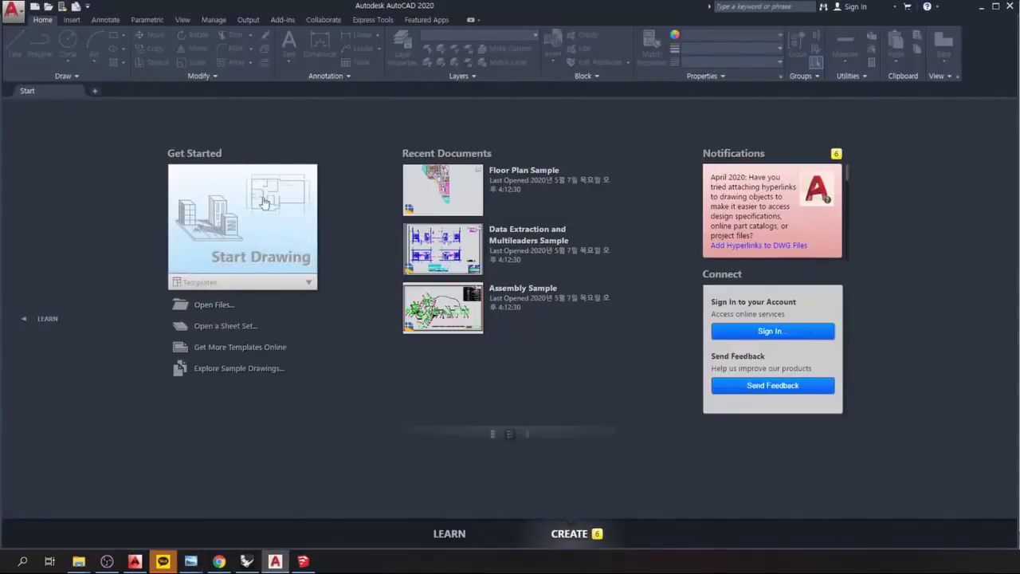
Try to create a new drawing from the acad template in AutoCAD 2020.
left_click(18, 12)
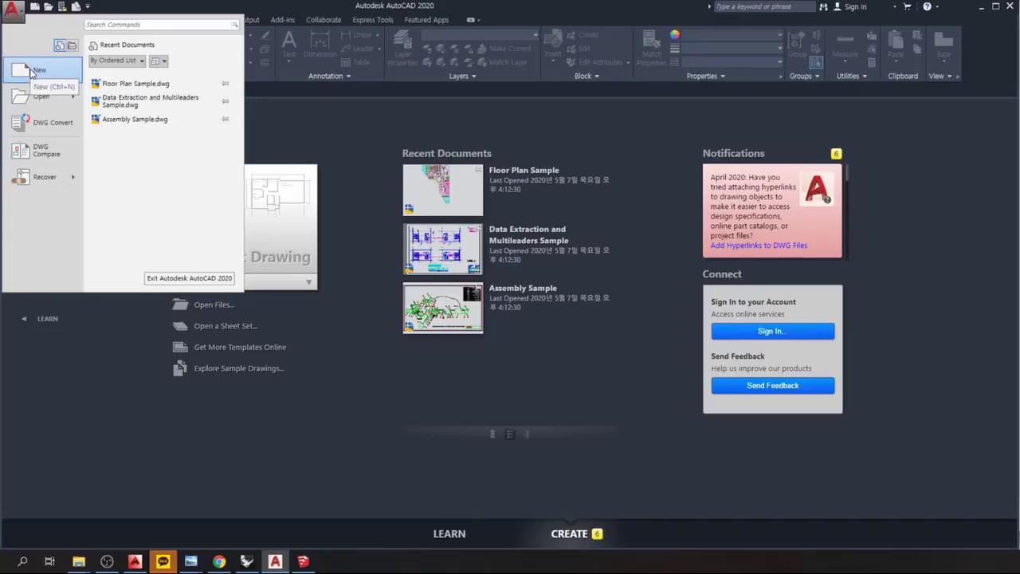
left_click(31, 72)
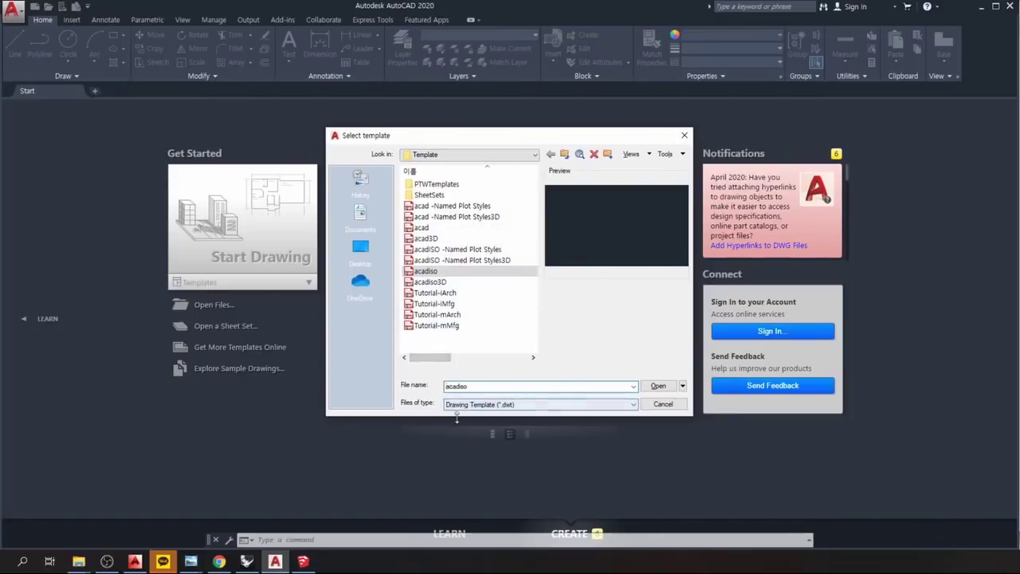
left_click(438, 229)
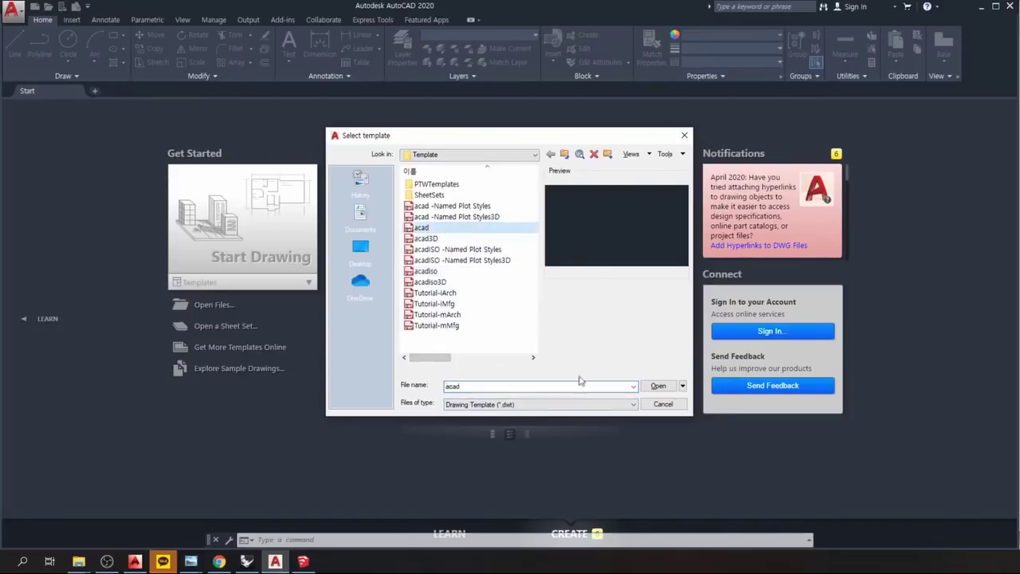
left_click(682, 387)
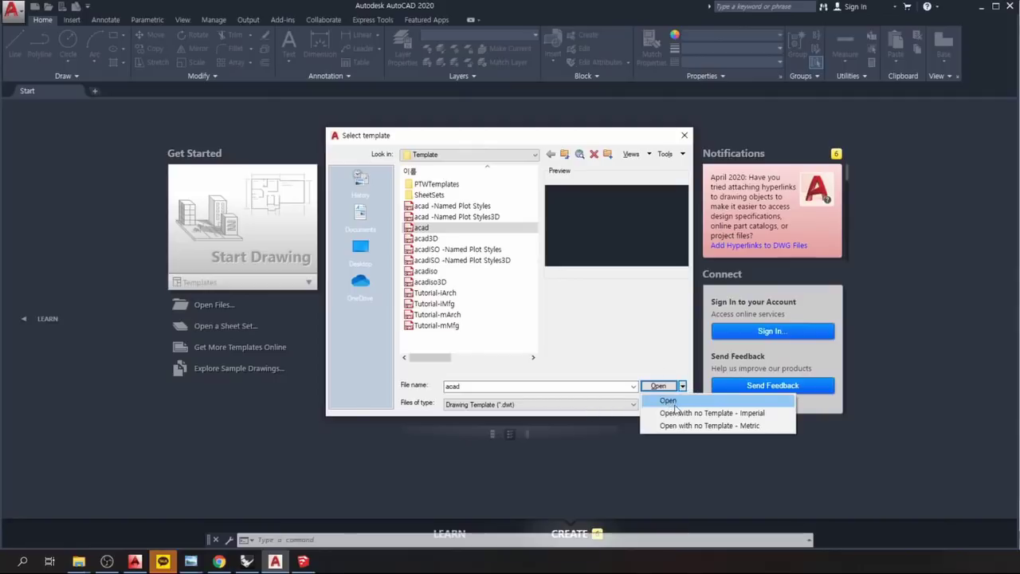
left_click(672, 409)
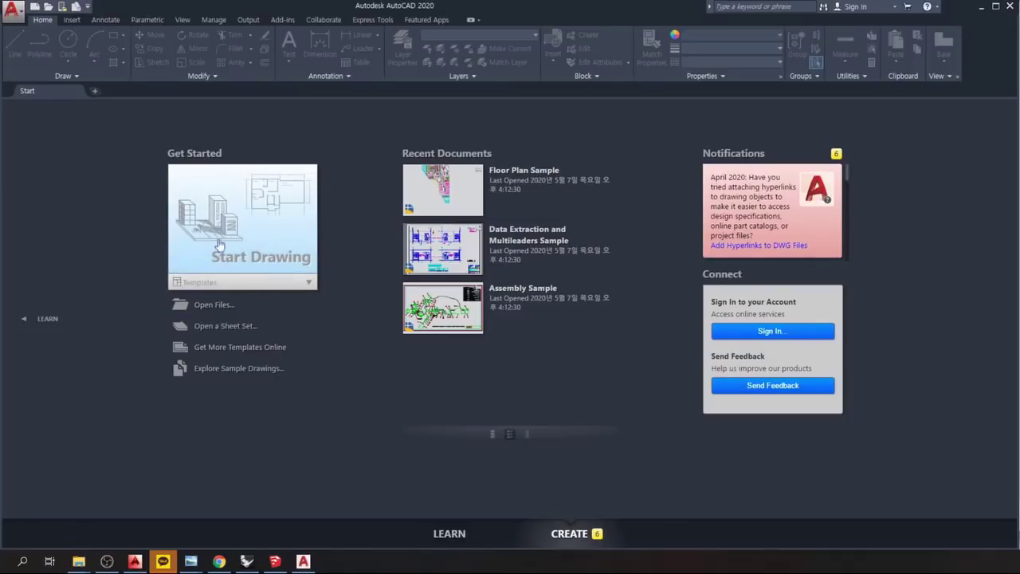
Close the application's file commands unused and start a new drawing from the Start page.
left_click(12, 11)
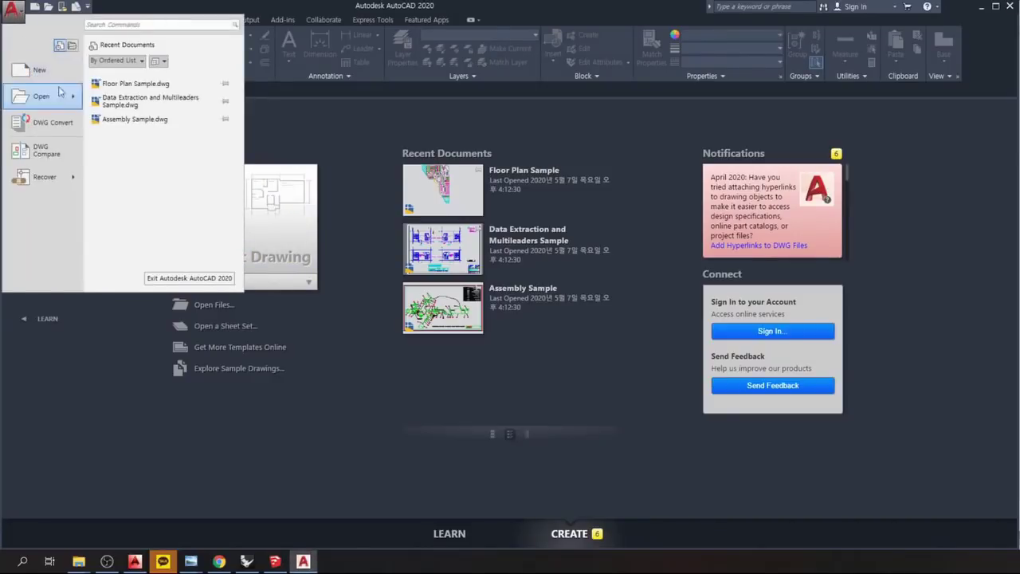
left_click(247, 467)
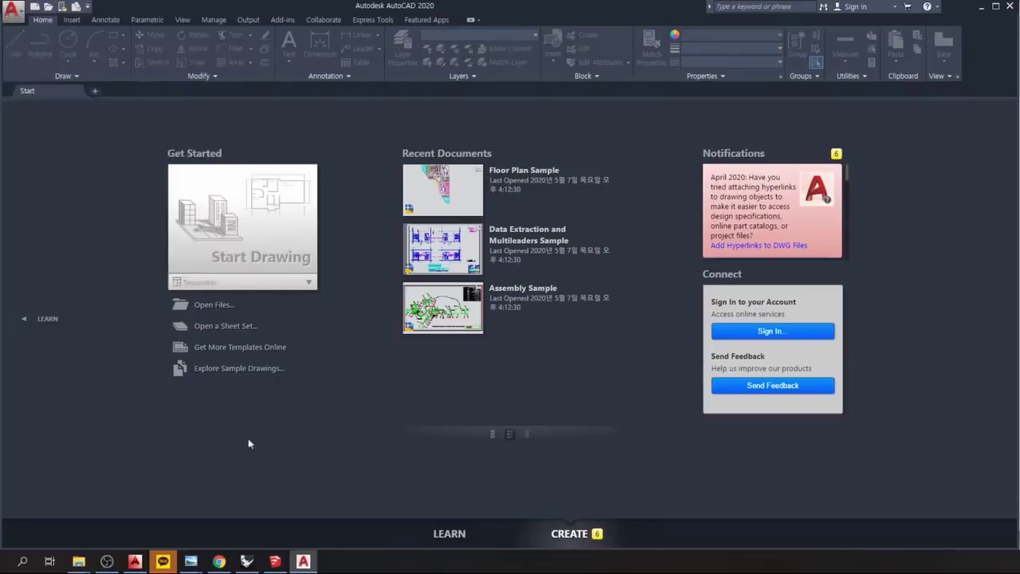
left_click(257, 241)
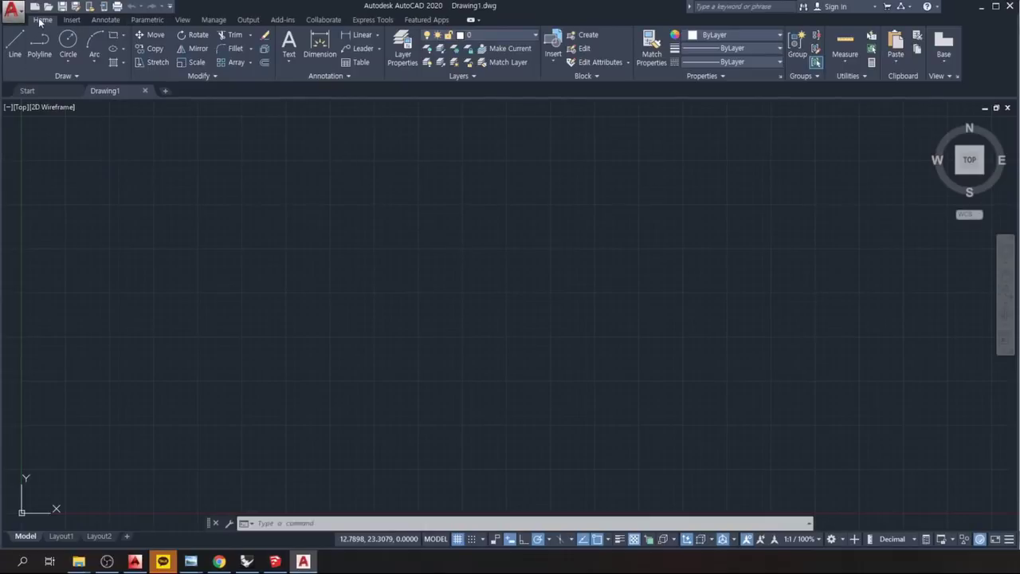
Examine the Home, Insert, Annotate, Parametric and View tool sets, and the application's list of file commands.
left_click(72, 21)
left_click(112, 21)
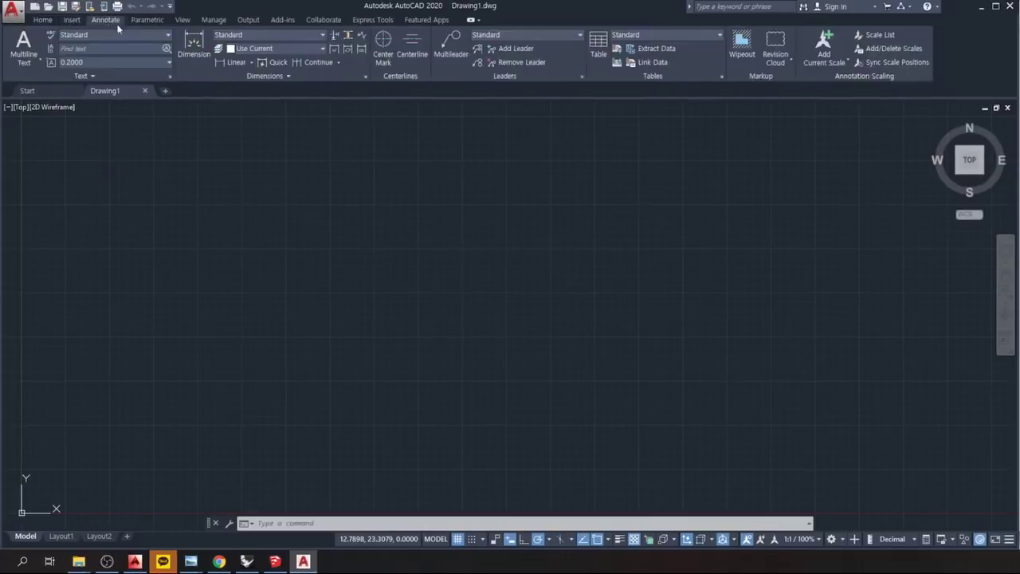
left_click(146, 21)
left_click(183, 20)
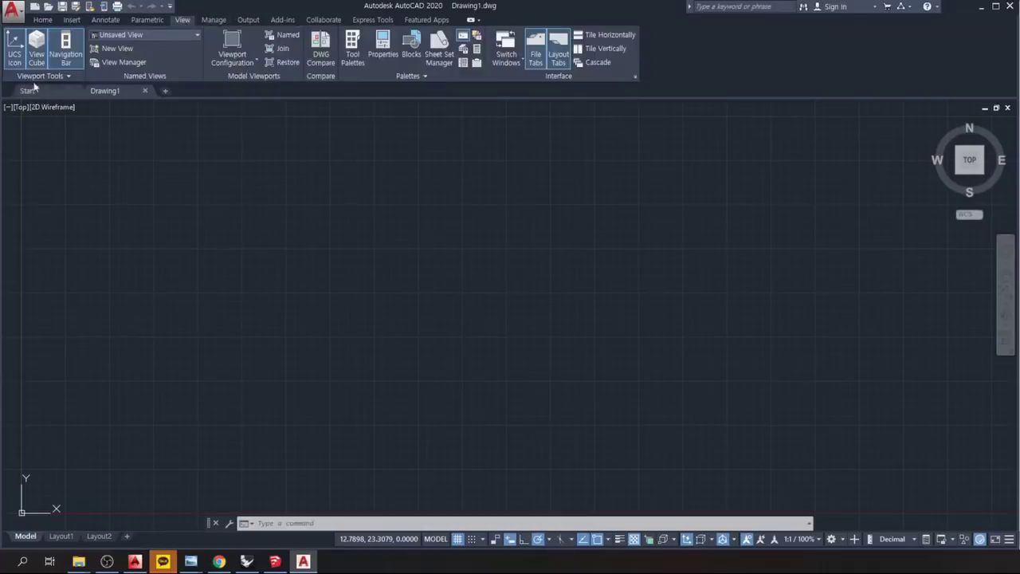
left_click(44, 22)
left_click(72, 20)
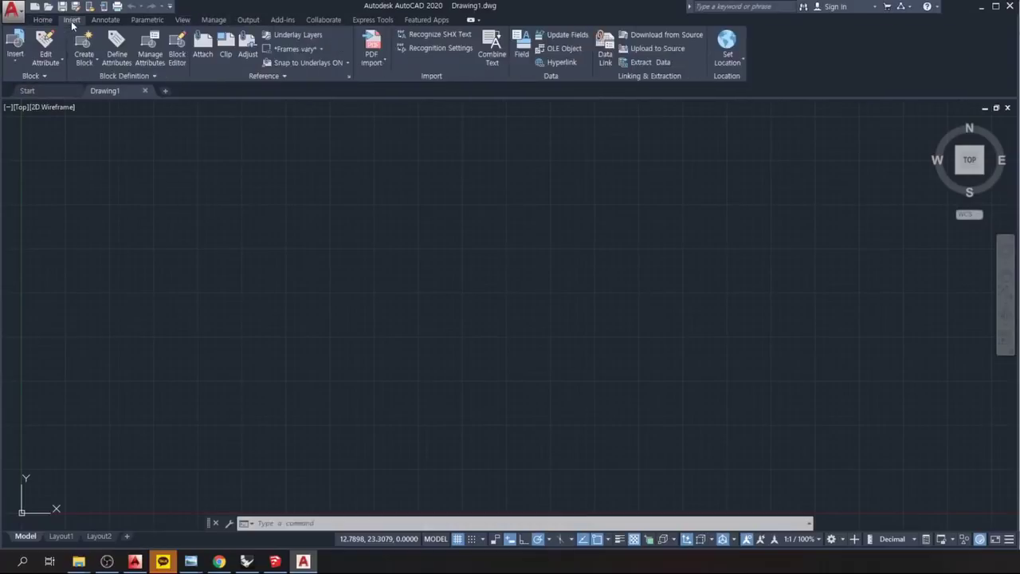
left_click(44, 21)
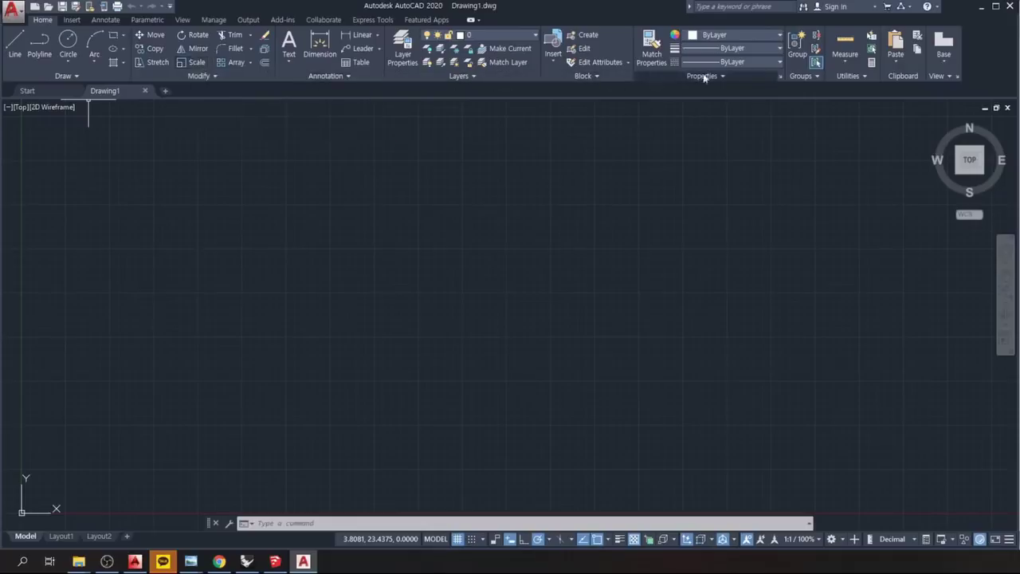
left_click(72, 20)
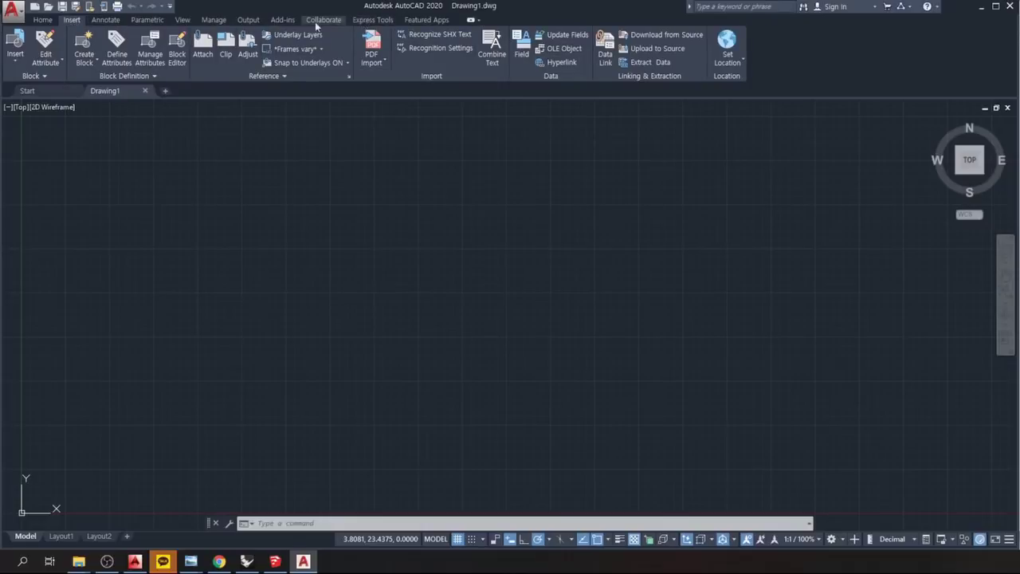
left_click(19, 9)
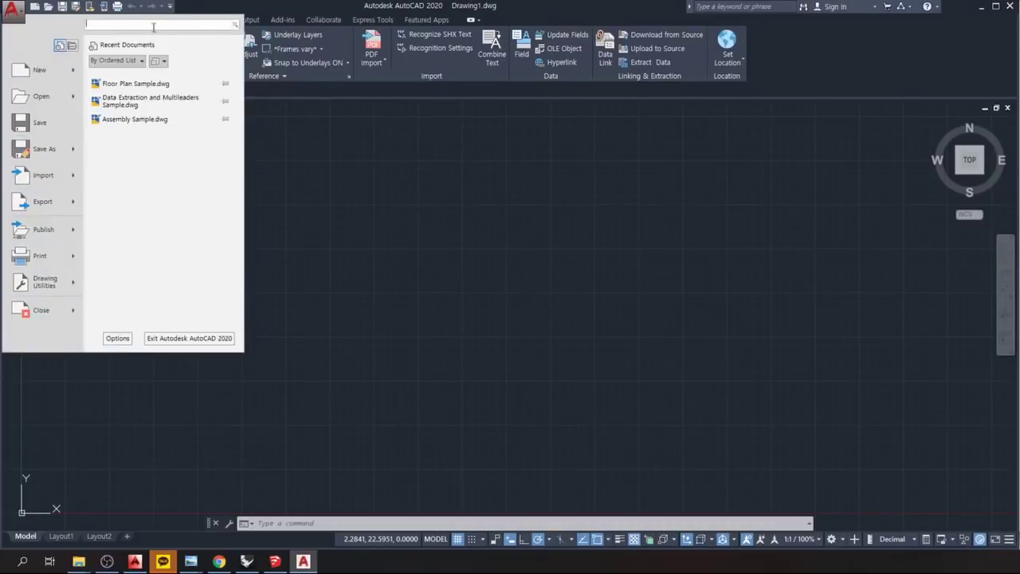
left_click(204, 13)
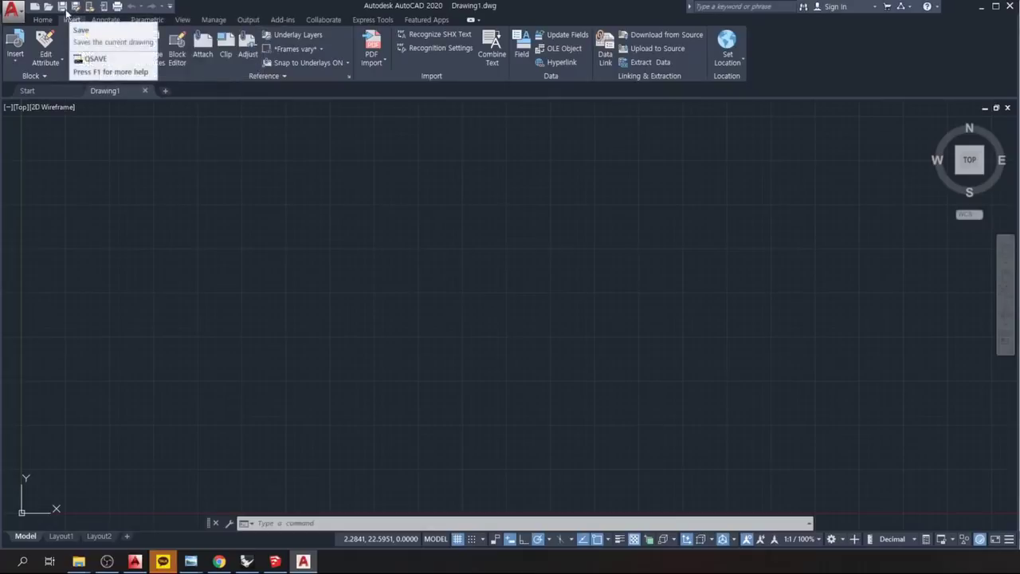
Compare Layout1 and Layout2 with model space, and inspect the options available for Layout1.
left_click(61, 536)
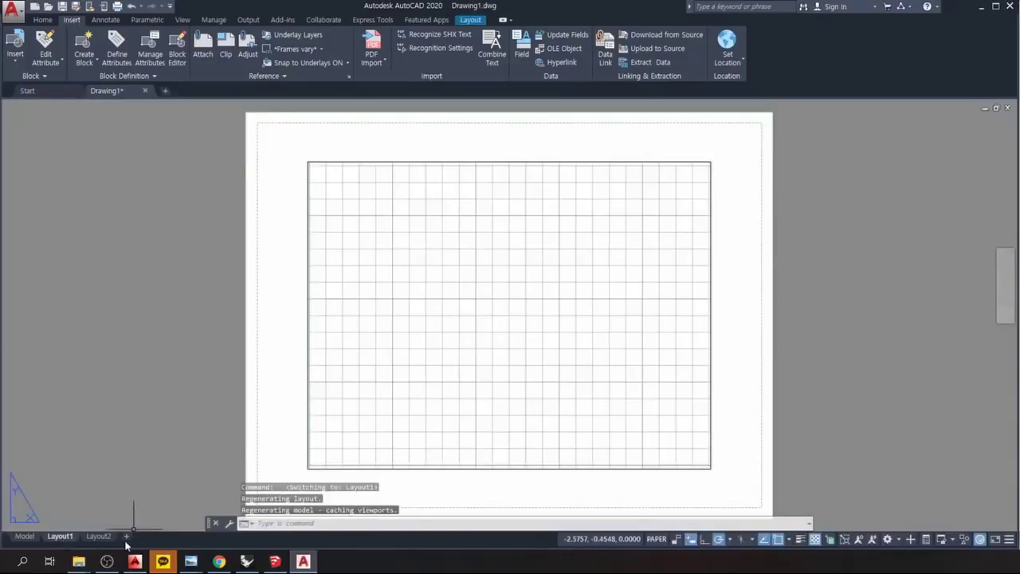
left_click(98, 537)
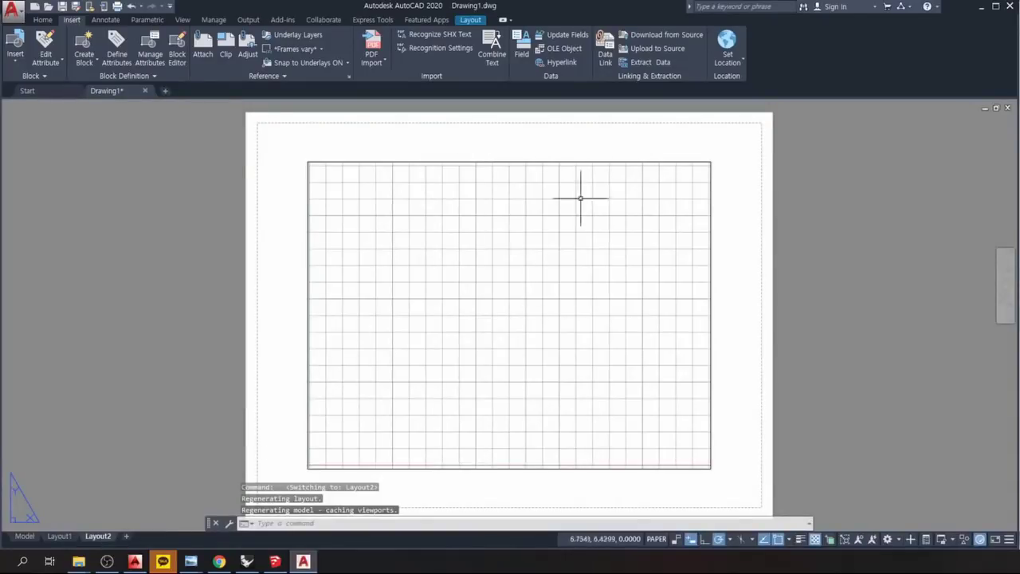
left_click(16, 538)
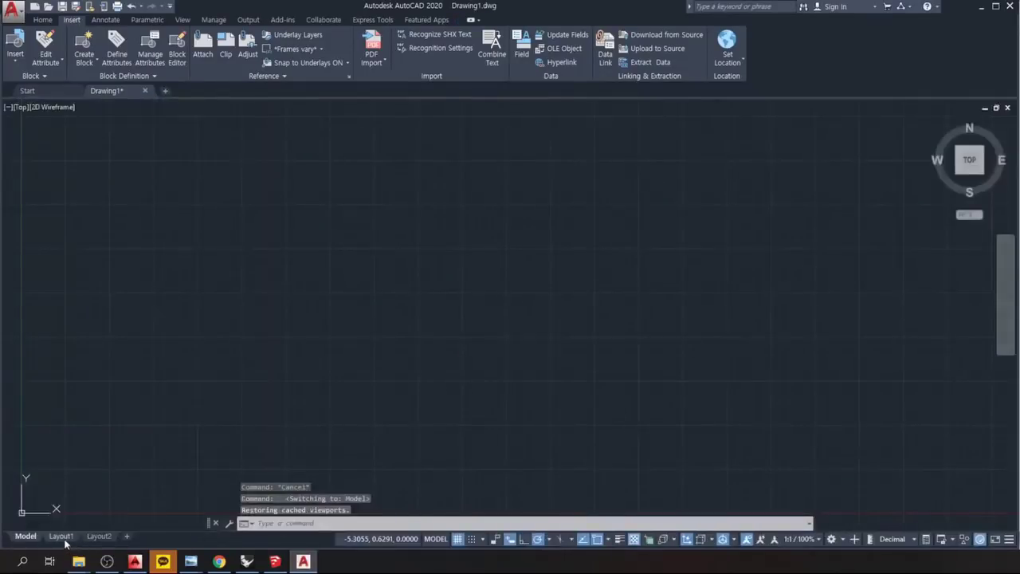
left_click(62, 536)
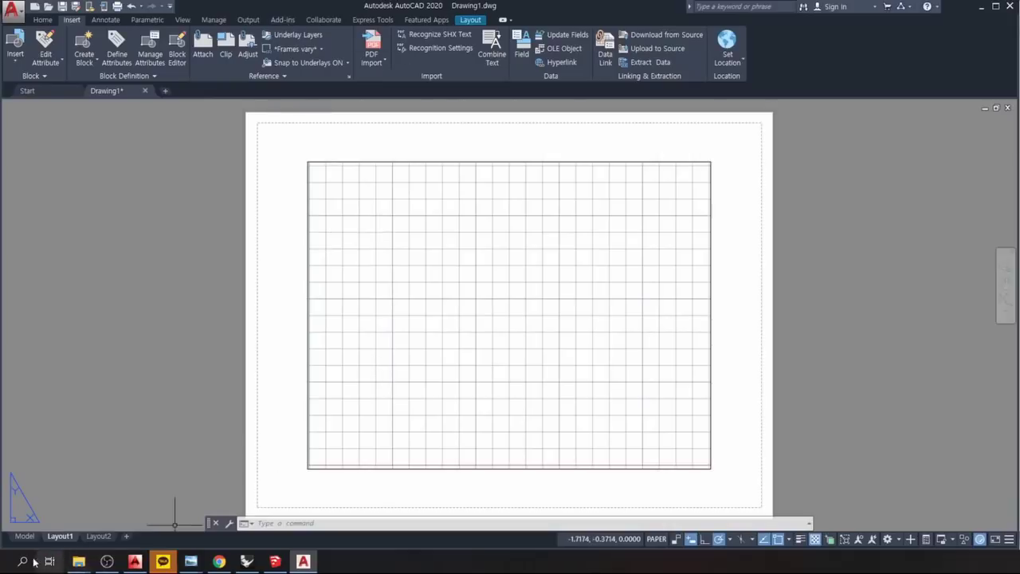
mouse_move(107, 542)
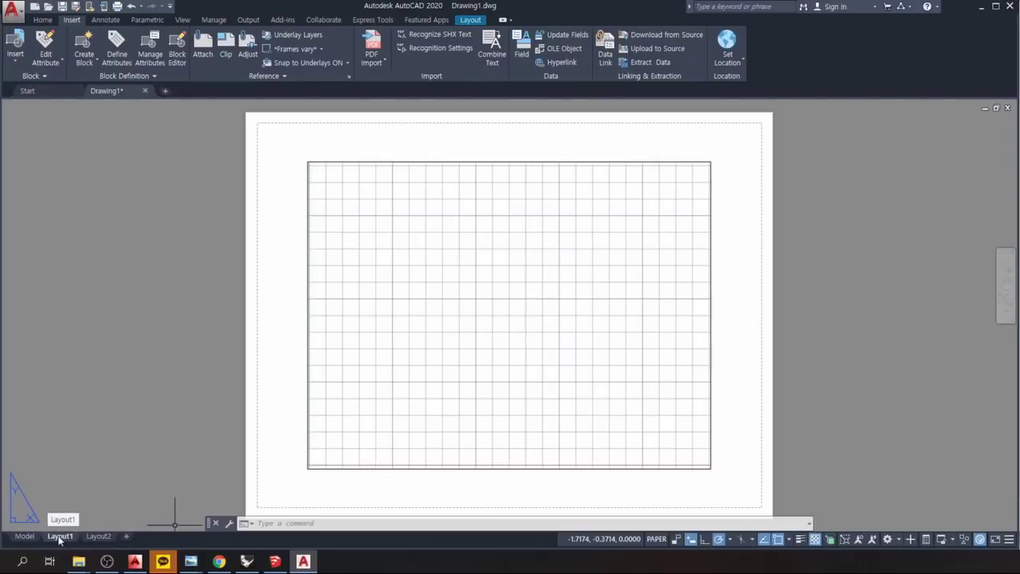
right_click(59, 540)
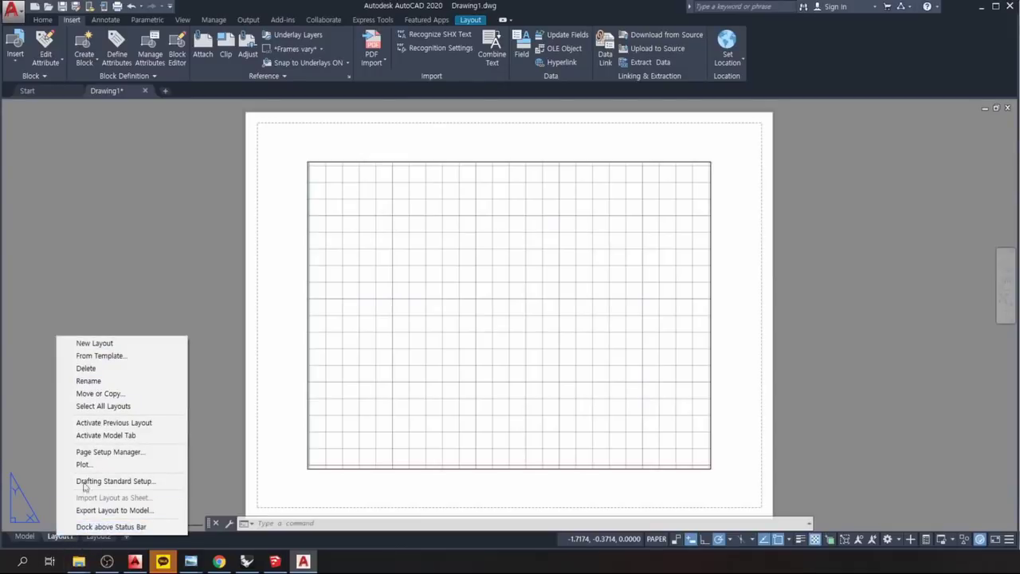
Activate Layout2, add a new layout after it, and return to model space.
left_click(101, 538)
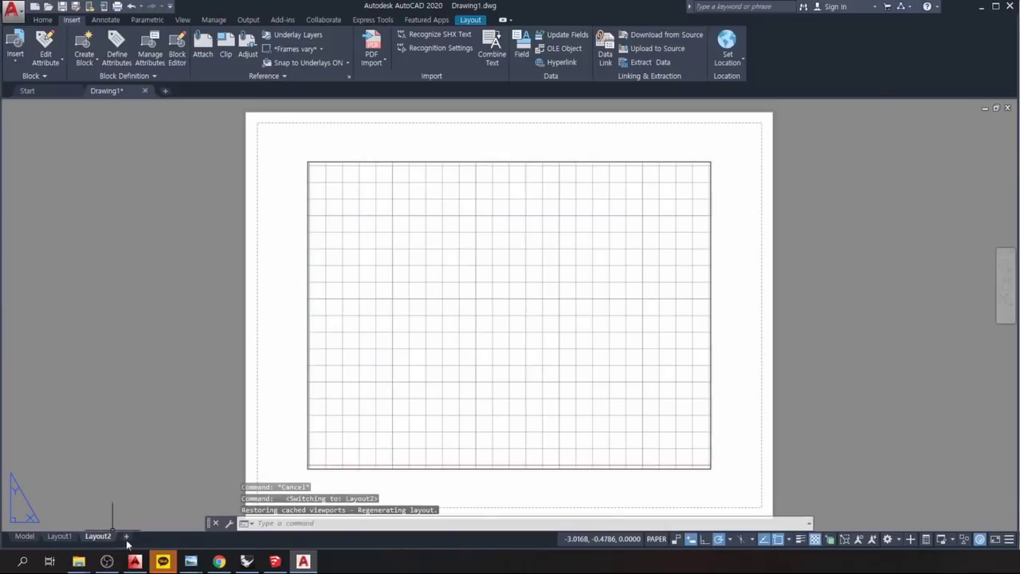
left_click(127, 538)
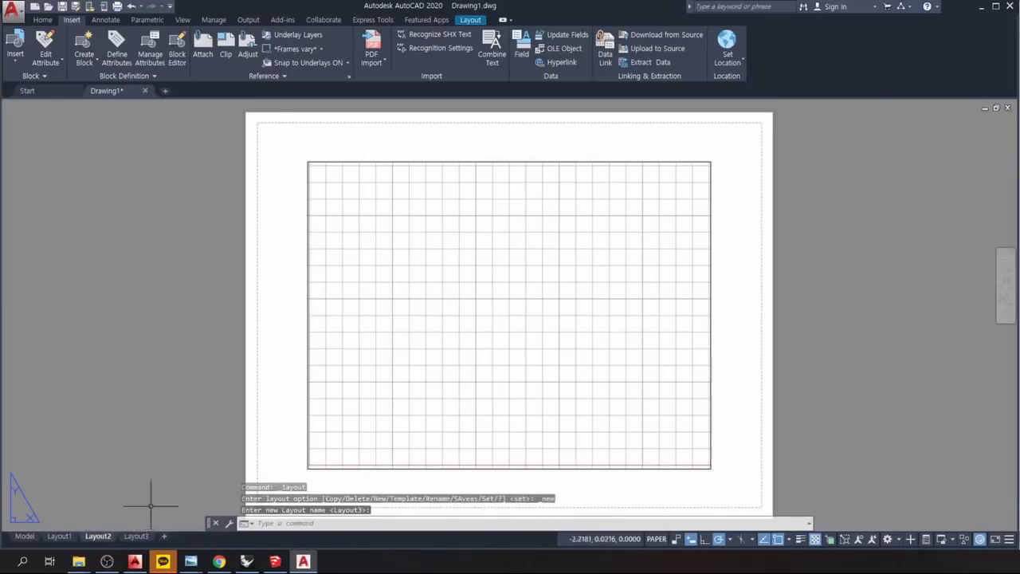
left_click(25, 536)
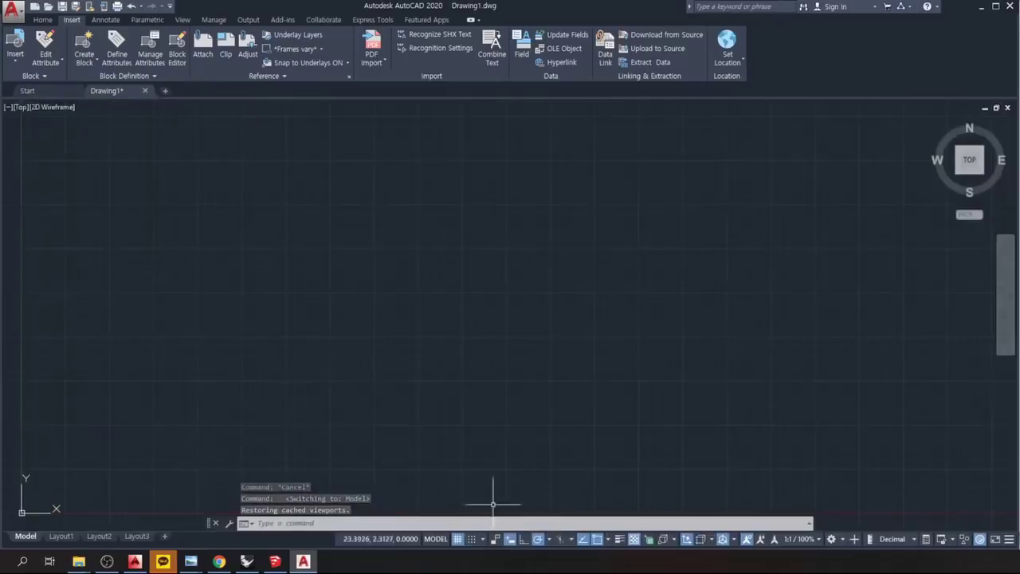
Examine the list of workspaces available in AutoCAD 2020 and close it without choosing one.
left_click(833, 540)
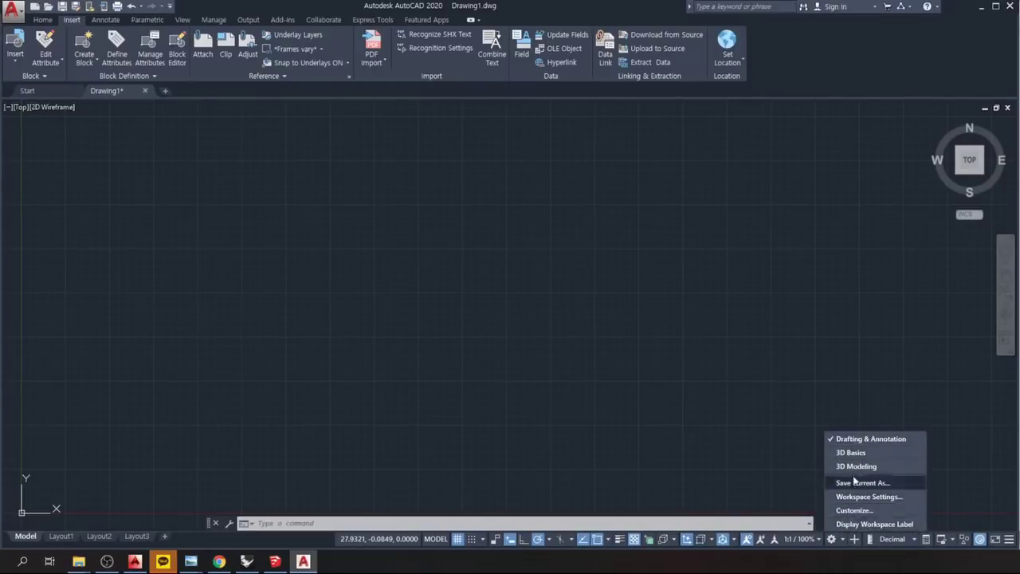
left_click(759, 430)
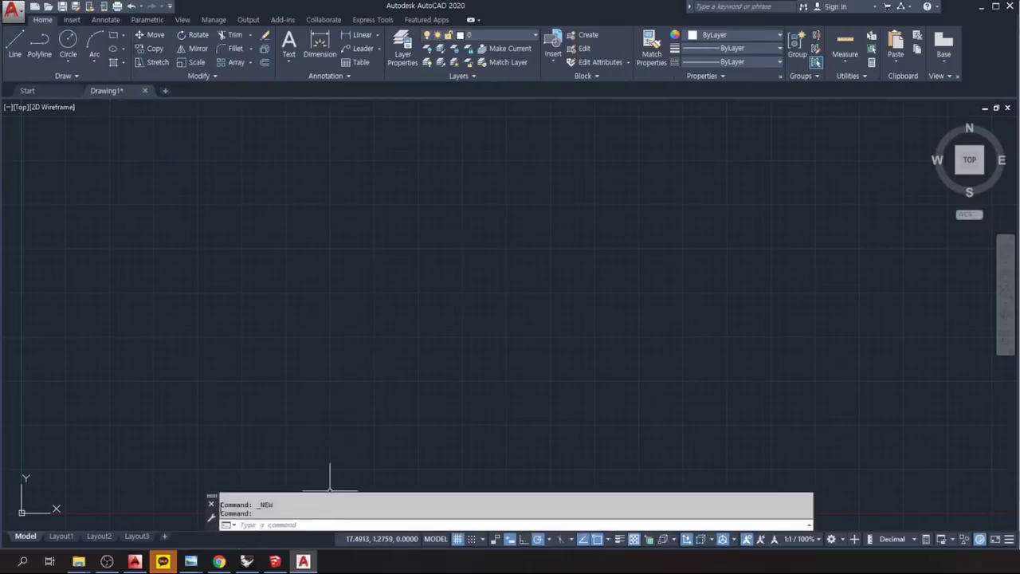
Reset the model space limits with LIMITS, accepting 0.0000,0.0000 as the lower left corner and 12.0000,9.0000 as the upper right corner.
left_click(291, 524)
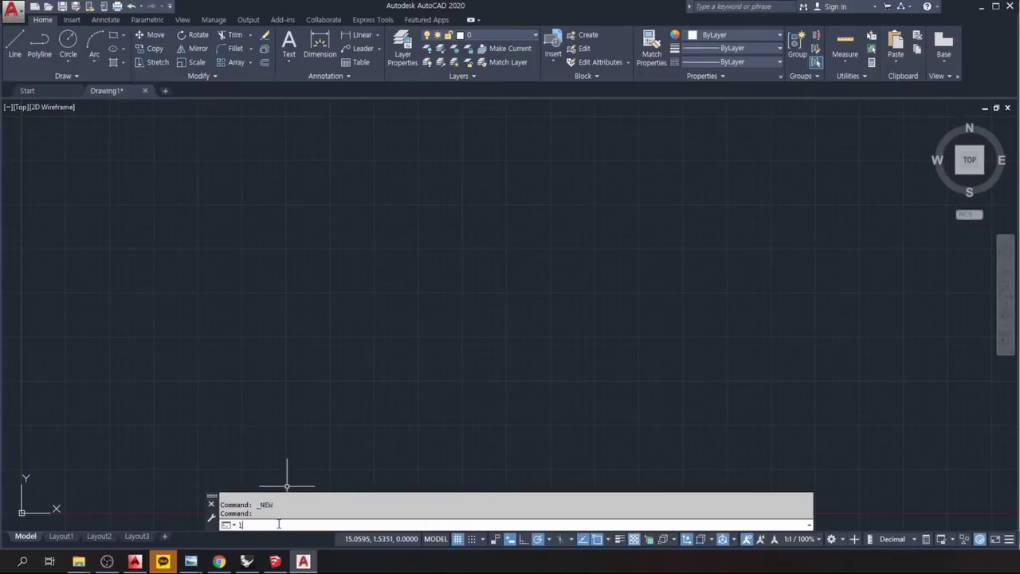
type("i")
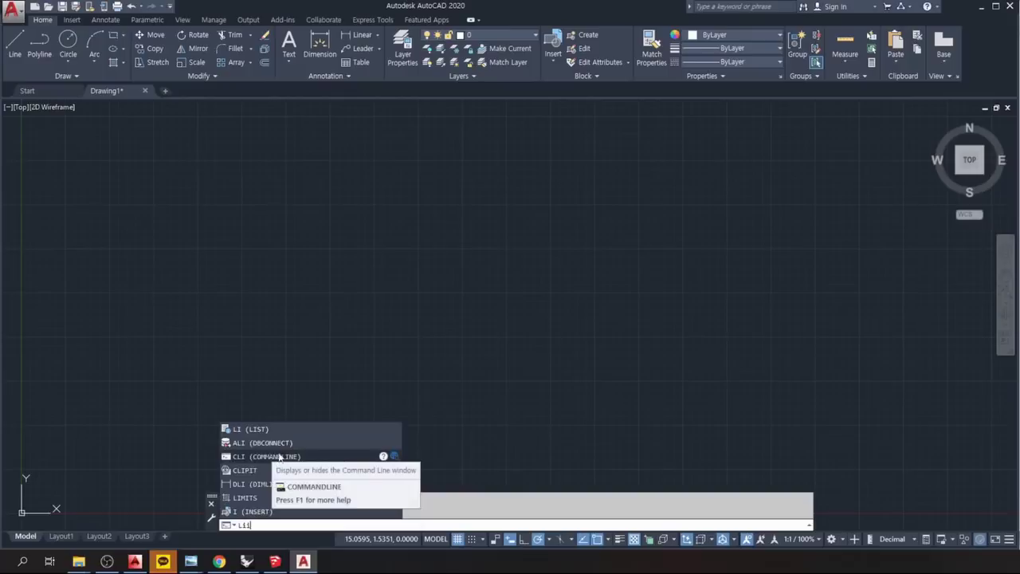
left_click(246, 498)
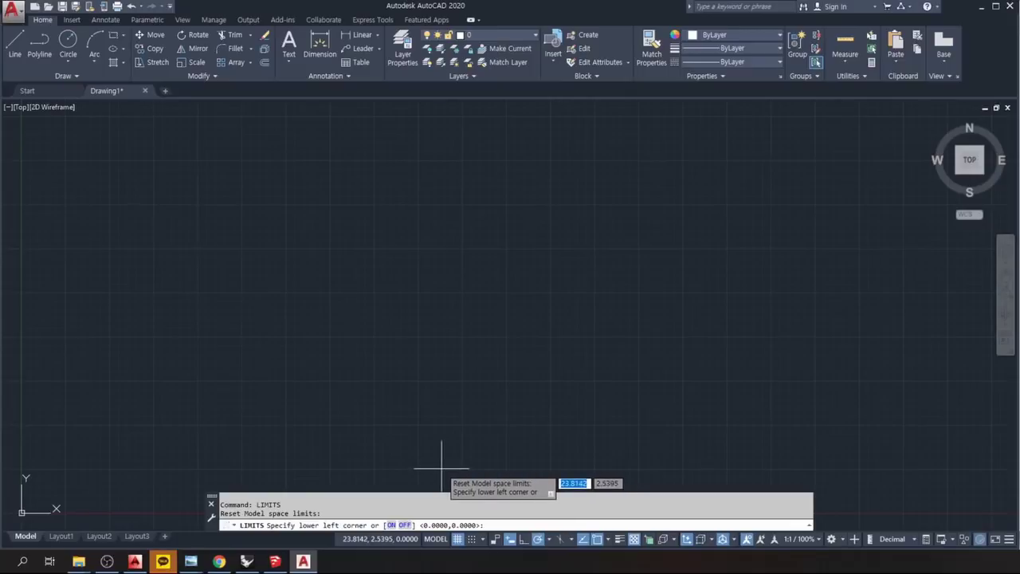
key("Return")
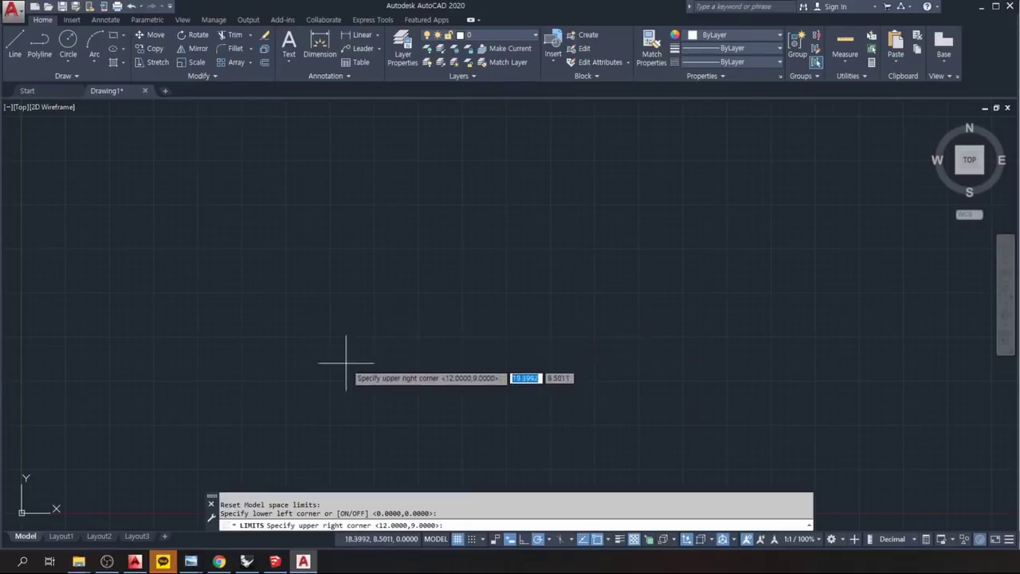
key("Return")
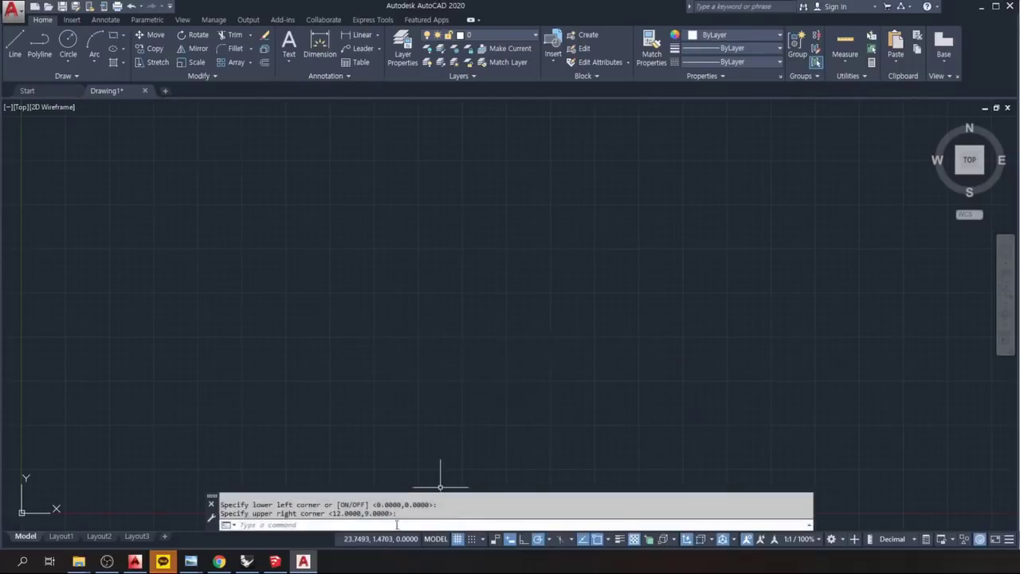
Draw a freehand zigzag of twelve connected line segments across the left and middle of model space and finish the Line command.
left_click(511, 541)
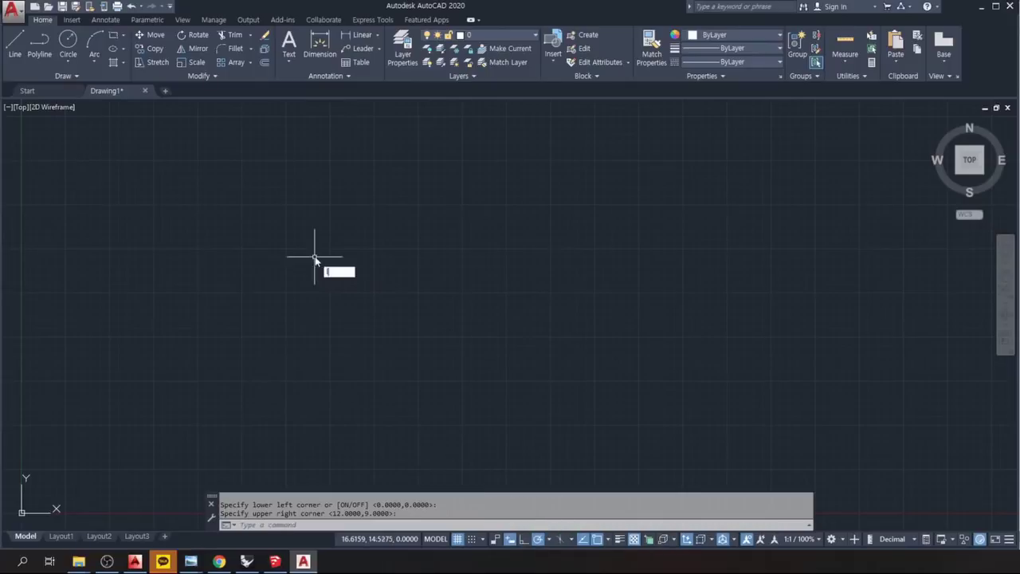
type("L")
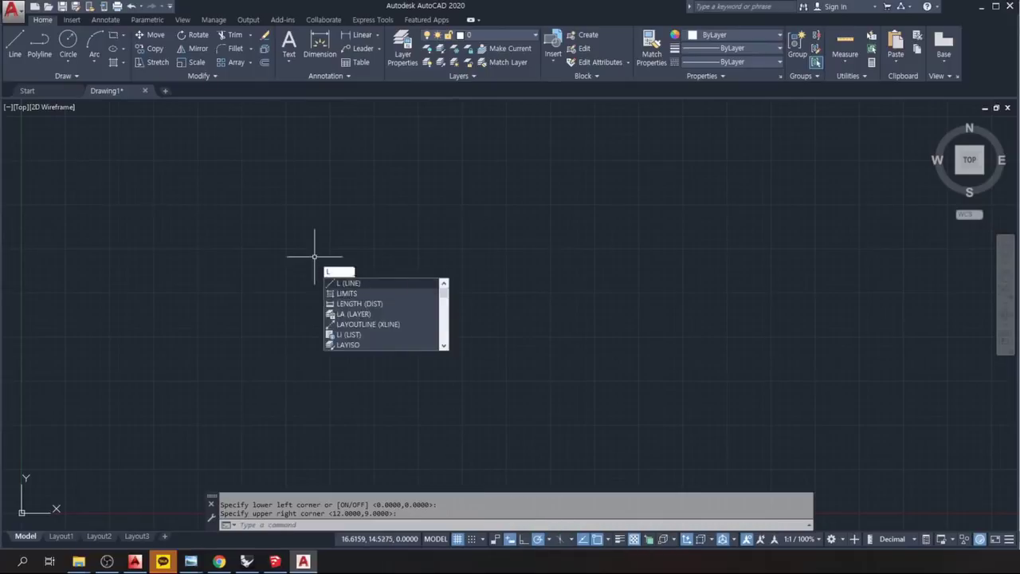
key("Return")
left_click(285, 283)
left_click(378, 249)
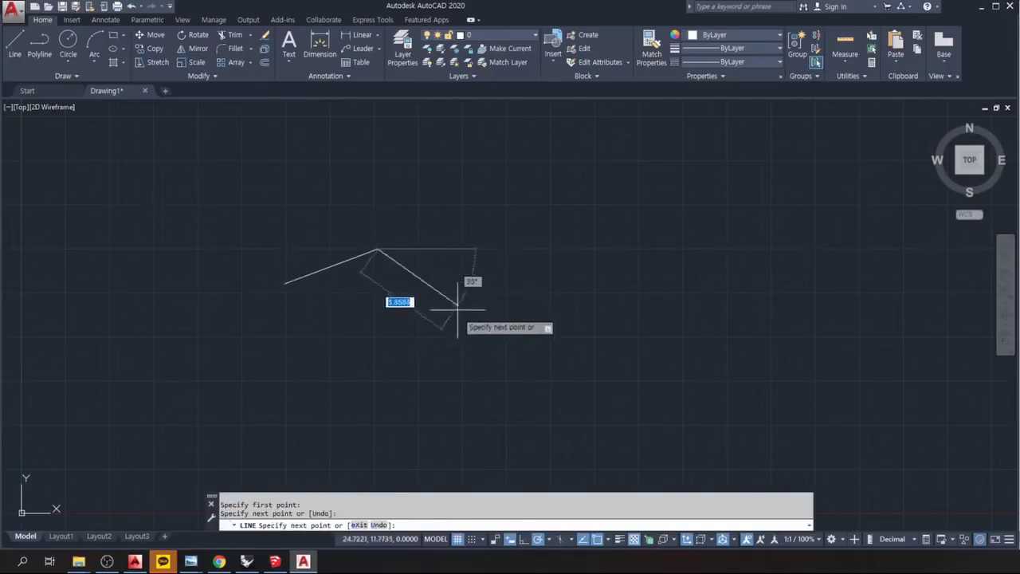
left_click(345, 373)
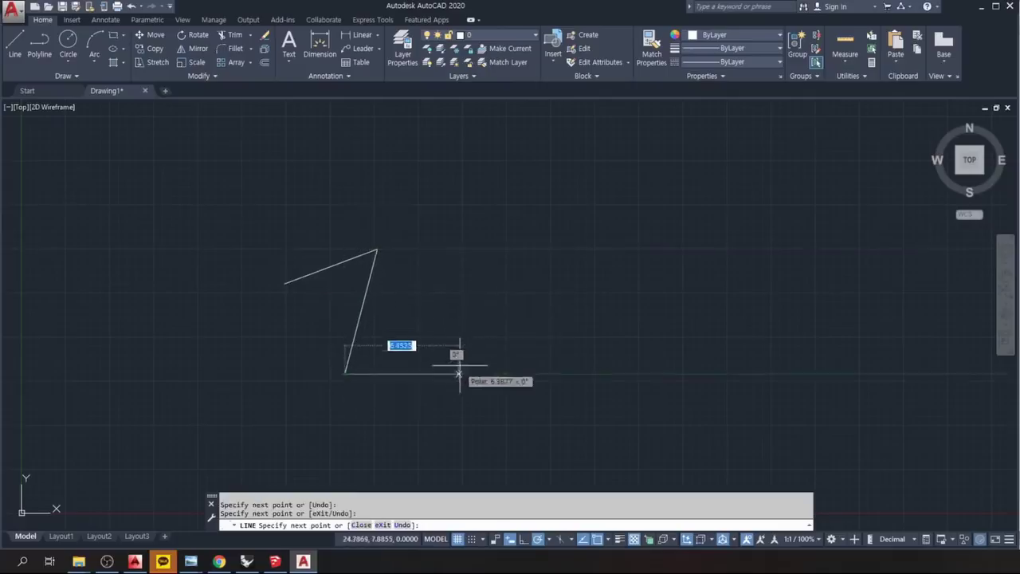
left_click(496, 241)
left_click(565, 392)
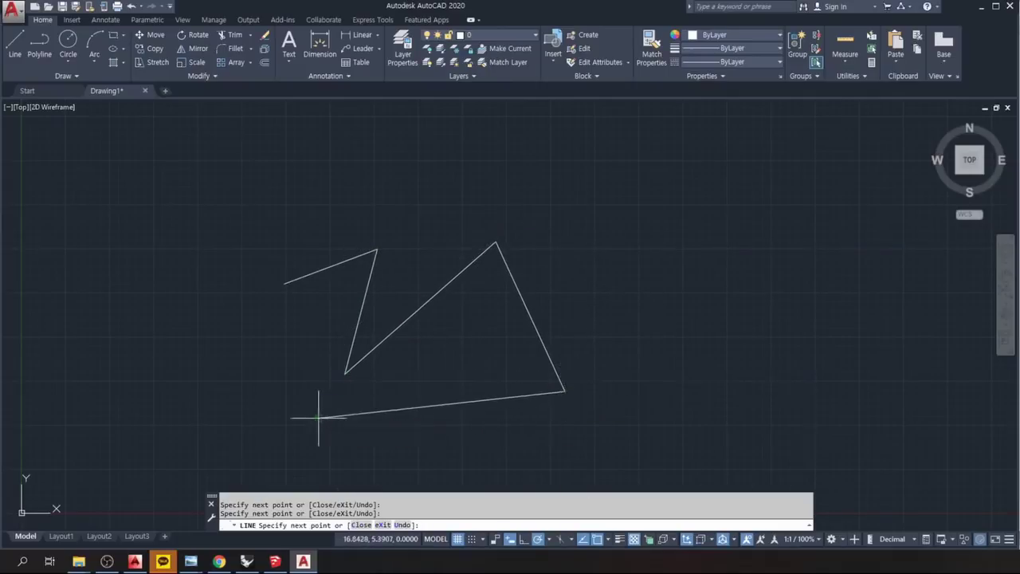
left_click(318, 417)
left_click(229, 233)
left_click(331, 183)
left_click(412, 211)
left_click(378, 249)
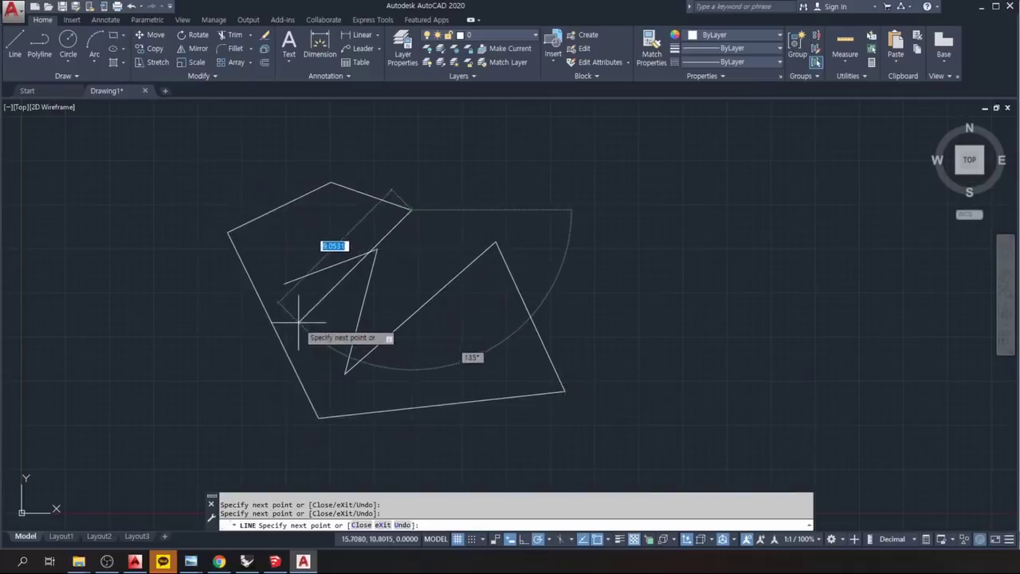
left_click(300, 323)
left_click(484, 366)
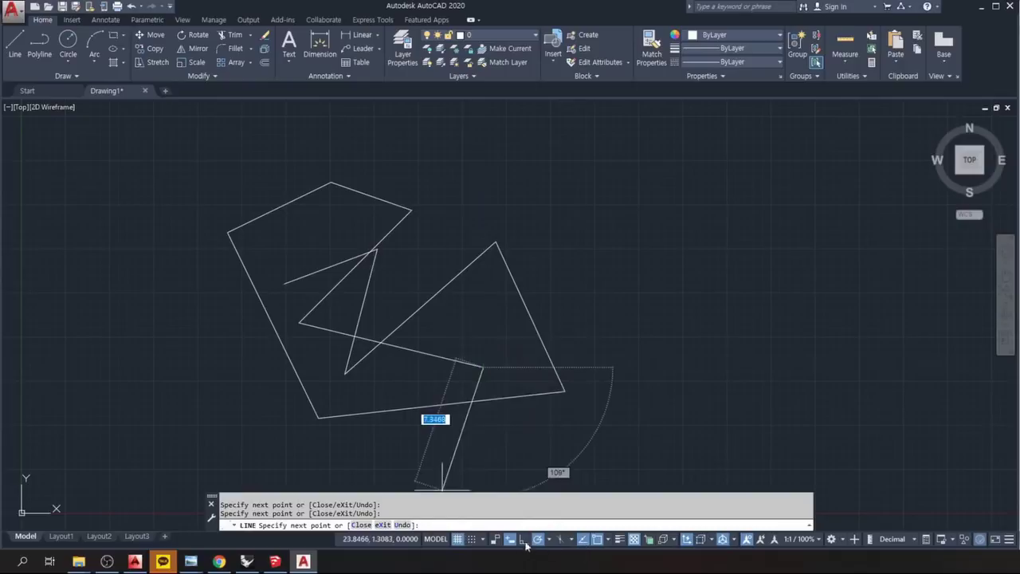
left_click(506, 205)
left_click(592, 253)
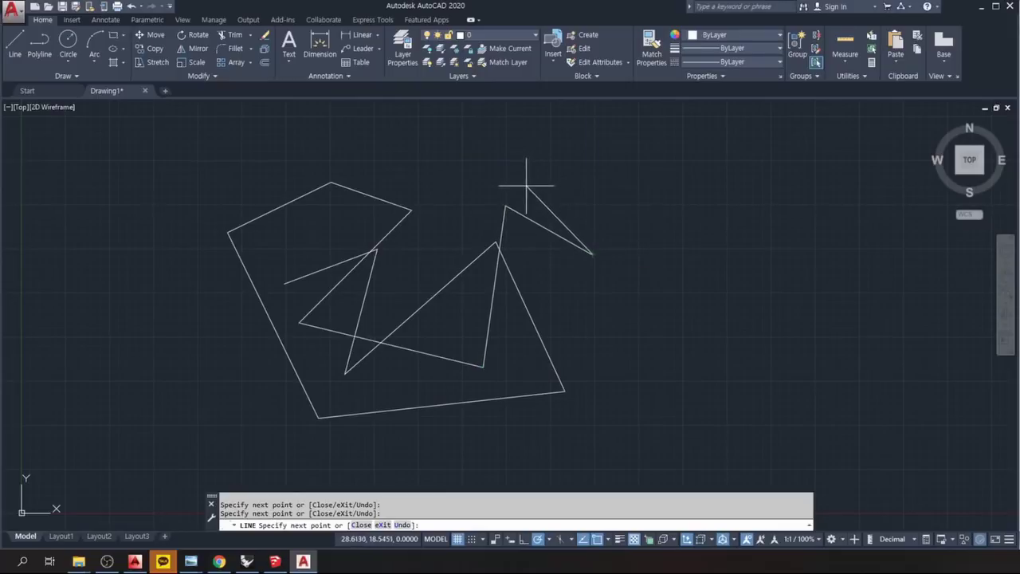
right_click(521, 188)
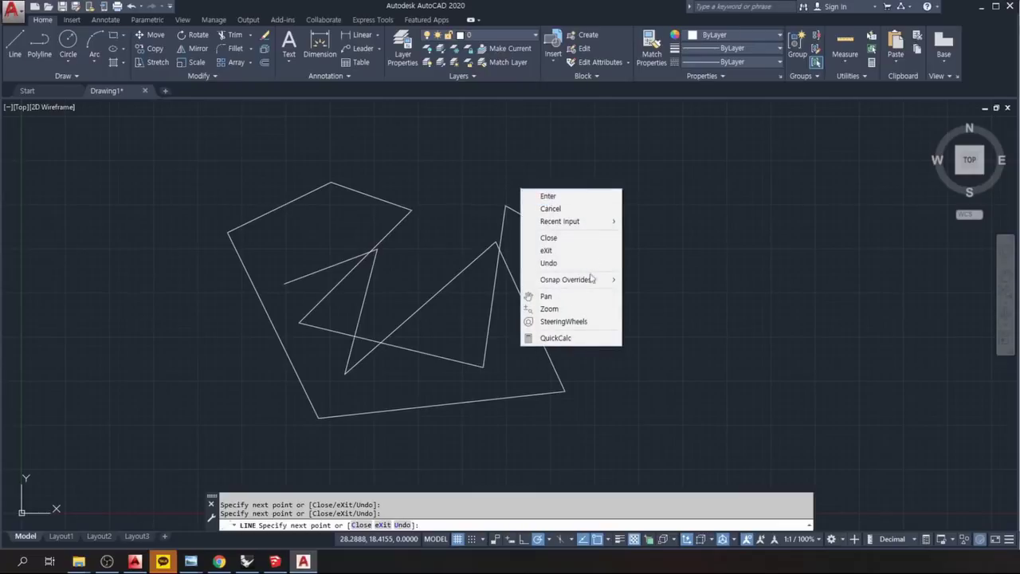
left_click(548, 196)
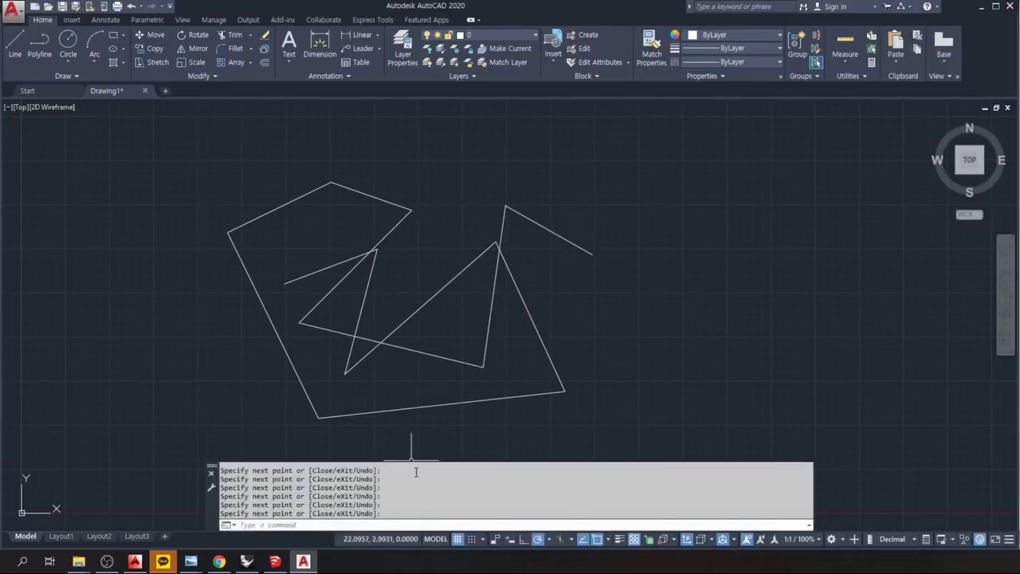
Repeat the Line command and draw an open chain of three segments just right of the zigzag.
key("Return")
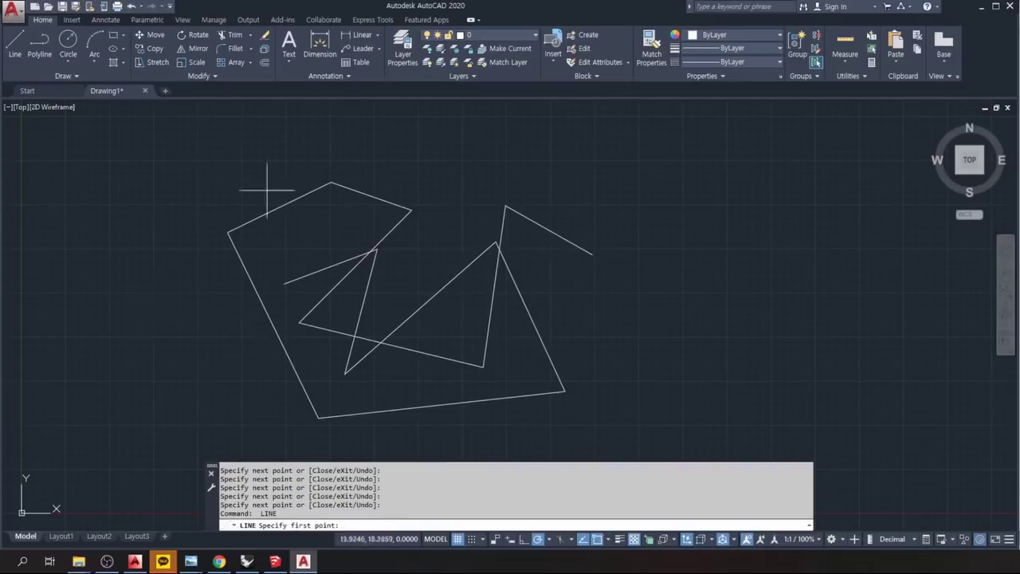
left_click(550, 292)
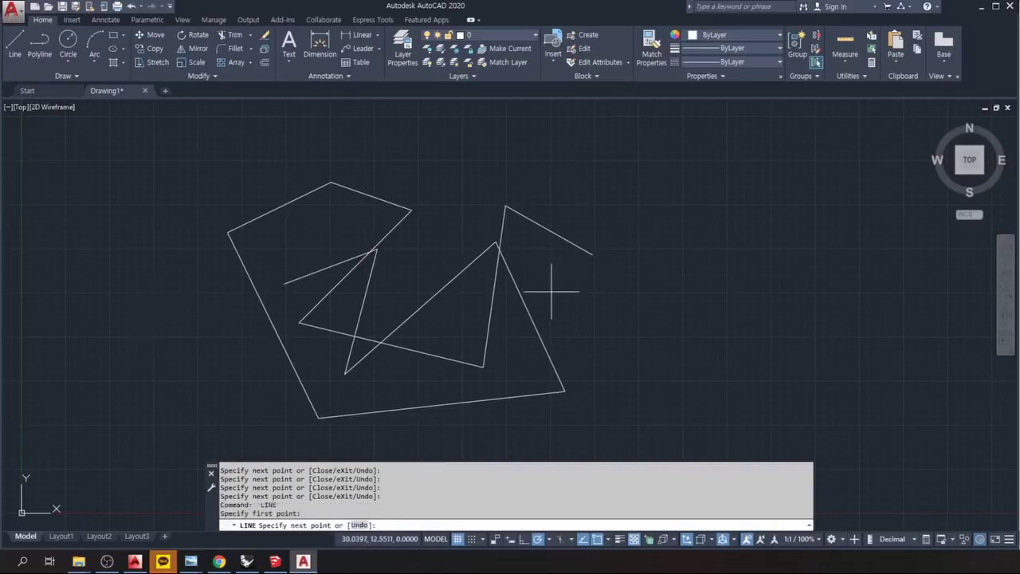
left_click(654, 250)
left_click(716, 324)
left_click(625, 376)
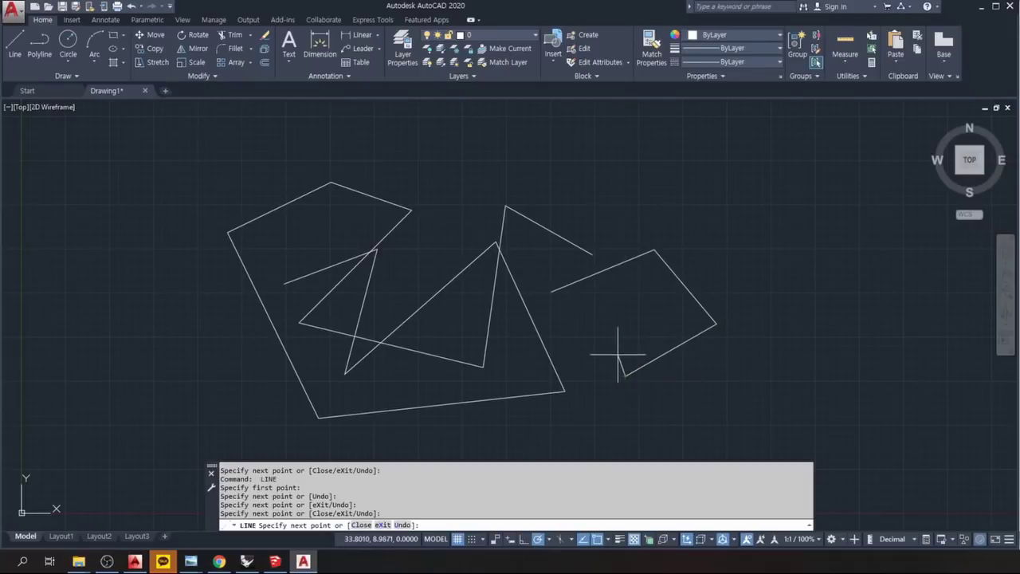
key("Return")
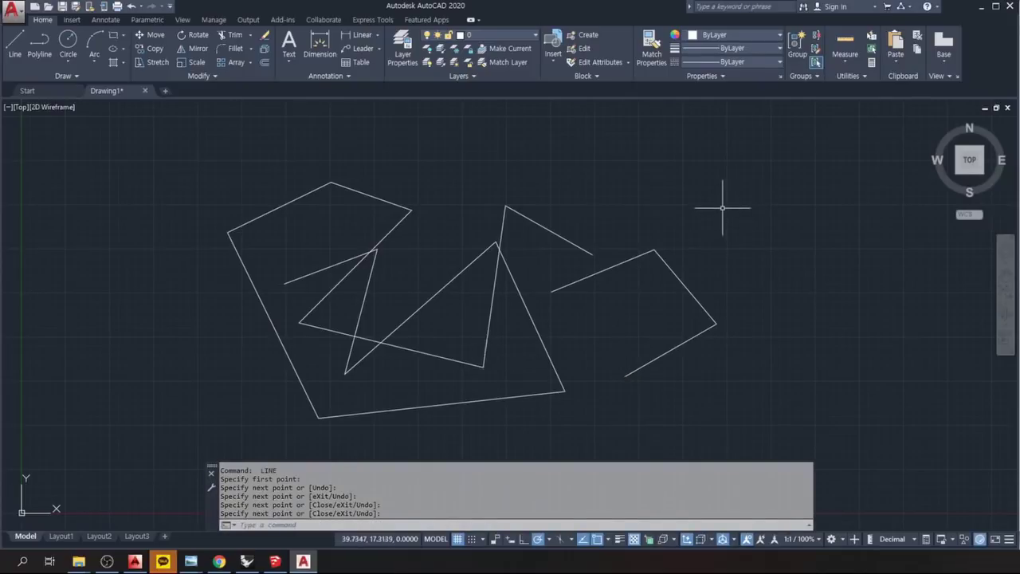
Draw another open three-segment line chain around the small chain, ending with a vertical segment on its right.
key("Return")
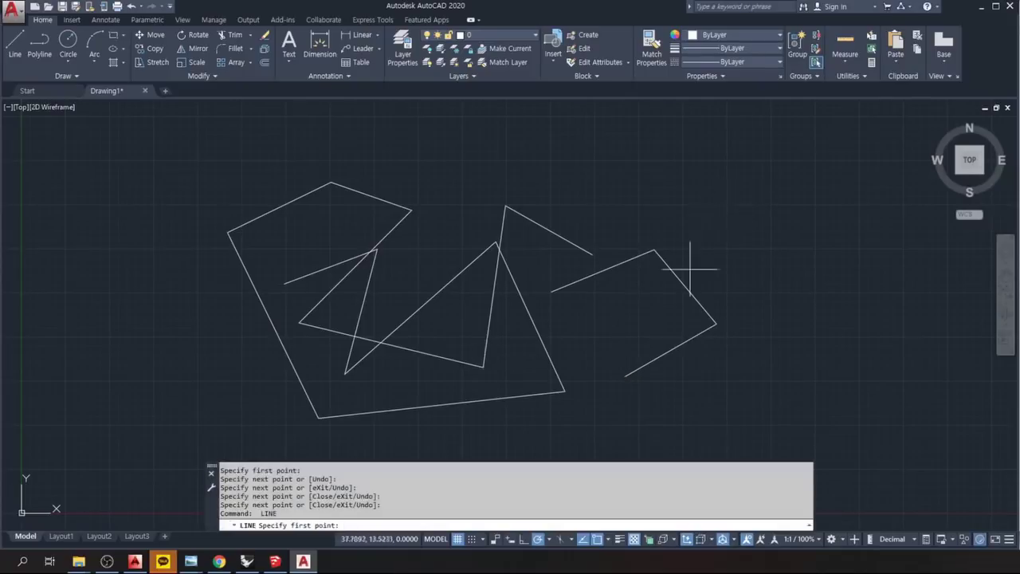
left_click(573, 349)
left_click(631, 193)
left_click(770, 231)
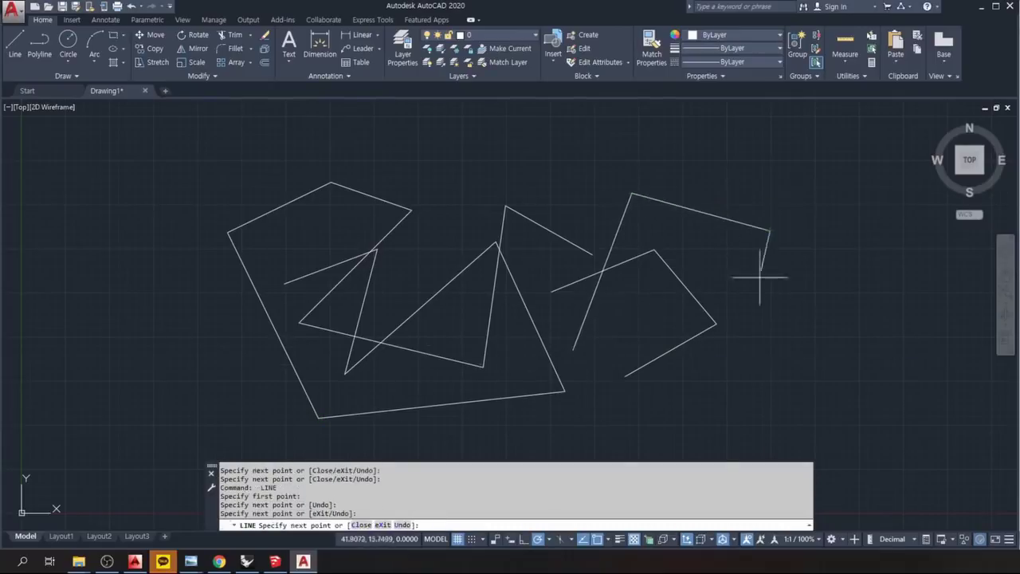
left_click(770, 336)
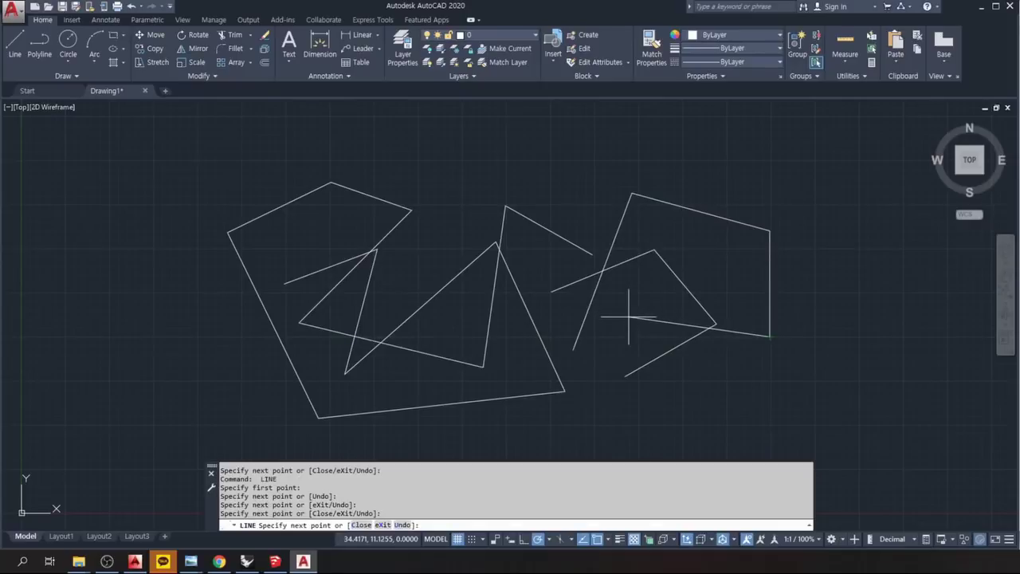
key("Return")
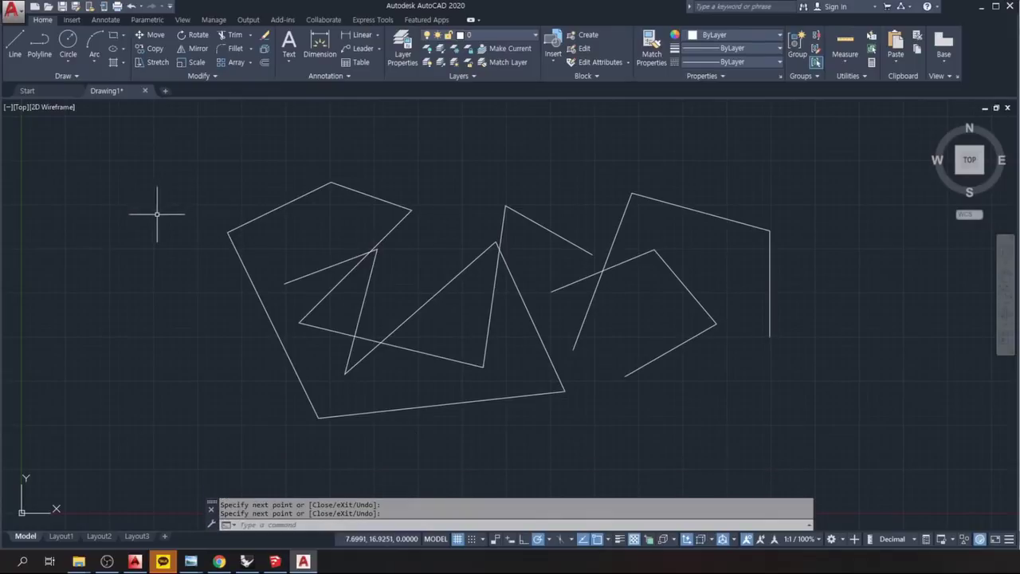
type("l")
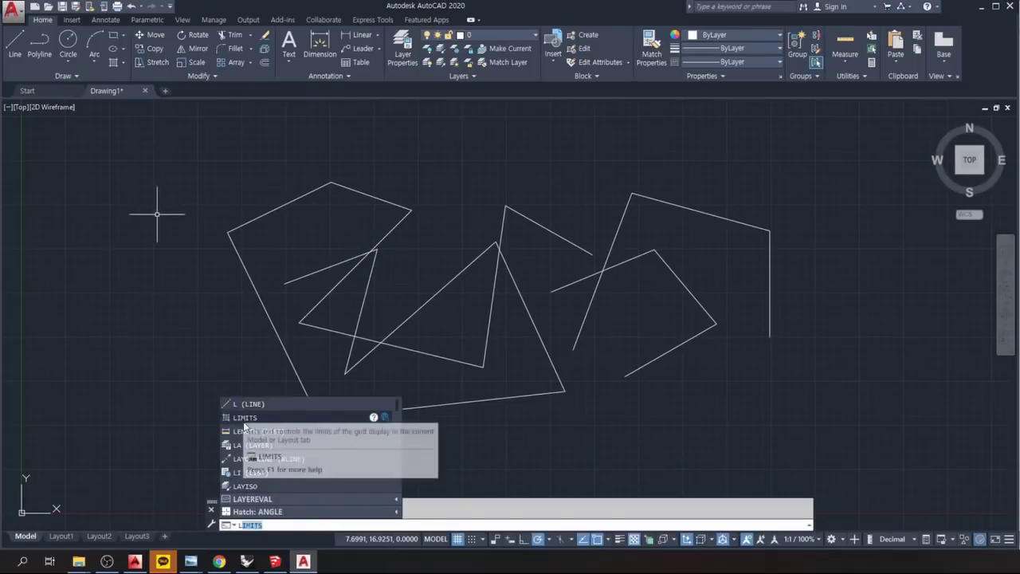
key("Return")
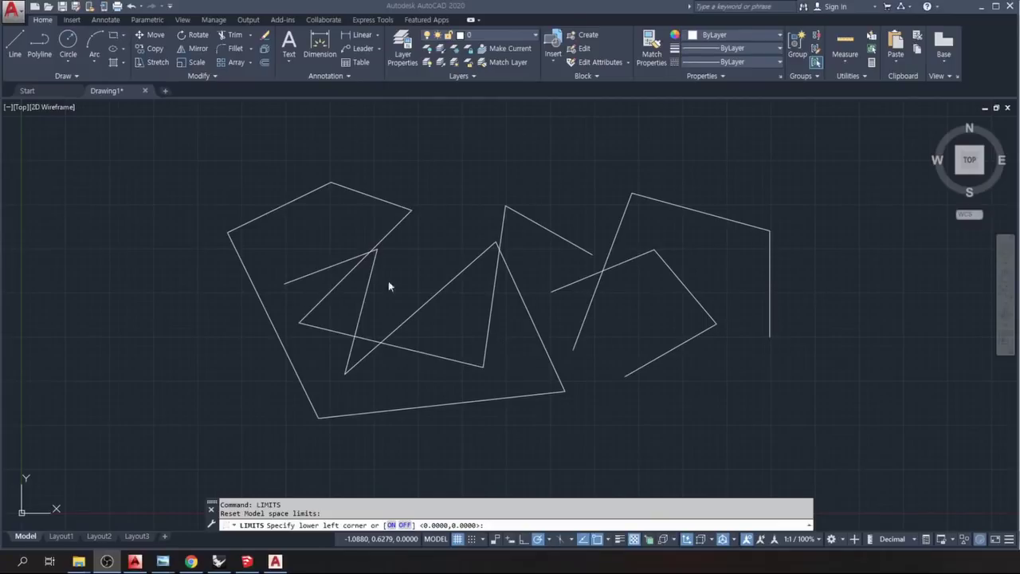
left_click(468, 349)
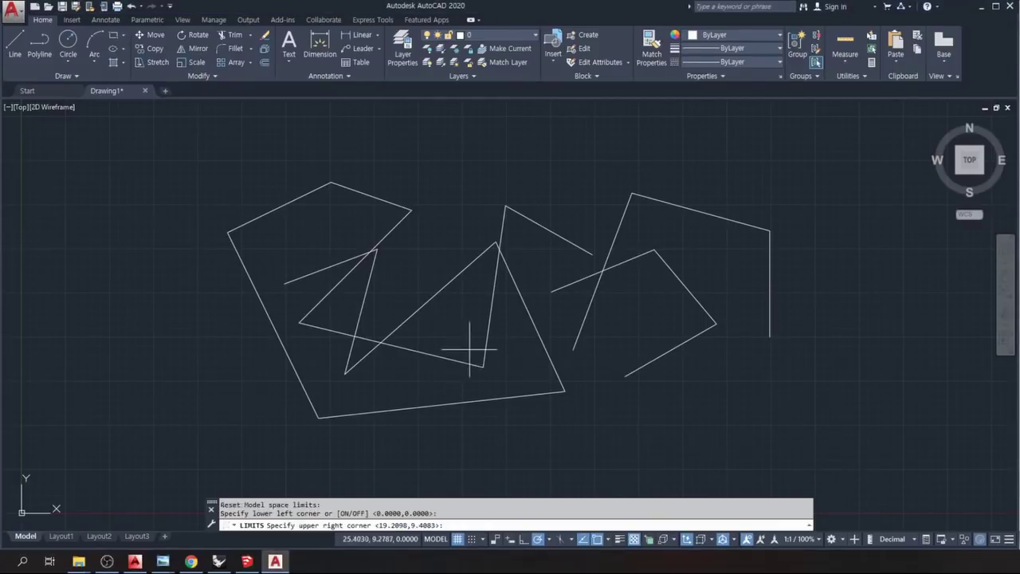
key("Escape")
Select the lines in the right half of the drawing with crossing selections made from lower right to upper left.
left_click(854, 456)
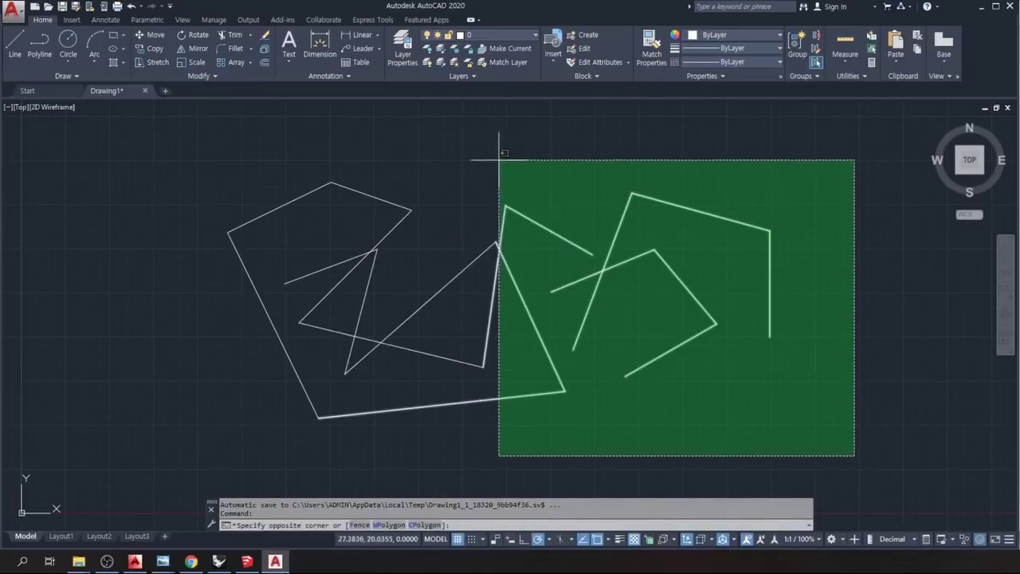
left_click(489, 157)
mouse_move(843, 438)
left_mouse_down()
mouse_move(809, 399)
mouse_move(540, 205)
mouse_move(412, 278)
mouse_move(446, 147)
left_mouse_up()
left_click(446, 147)
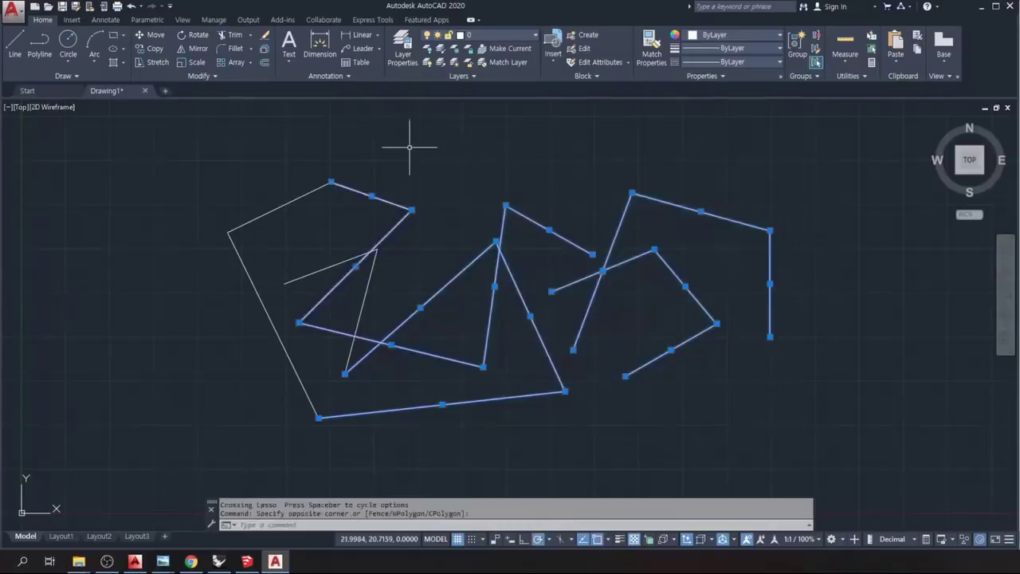
Add the left-hand lines with a window selection, add the remaining long left edge individually, and clear the whole selection.
left_click(80, 143)
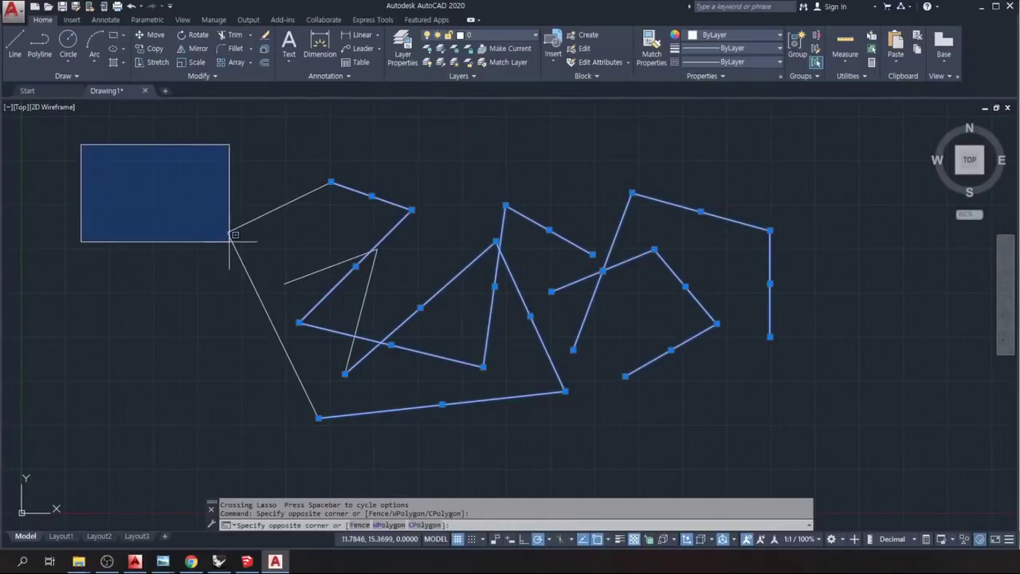
left_click(468, 380)
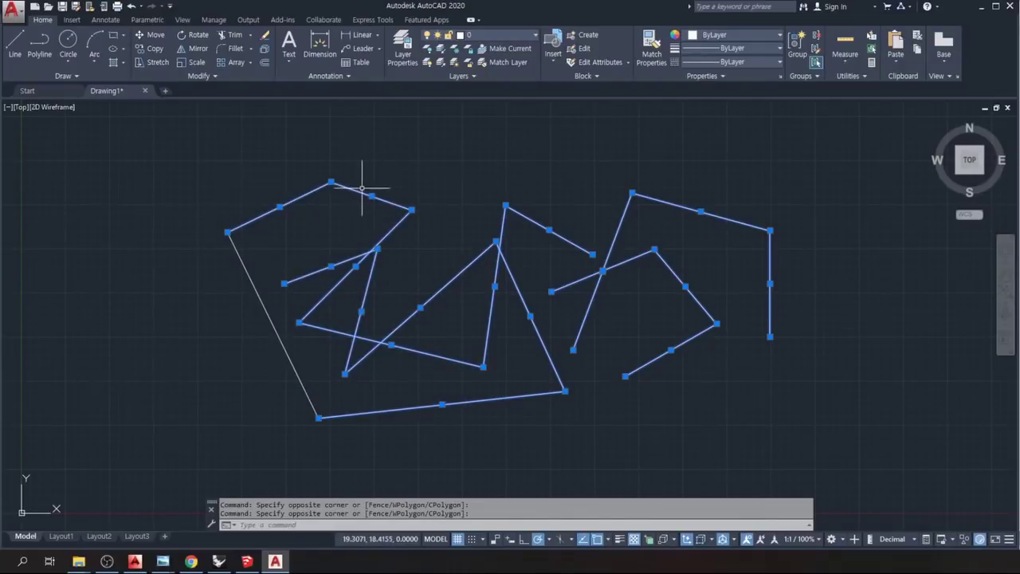
left_click(263, 303)
left_click(244, 335)
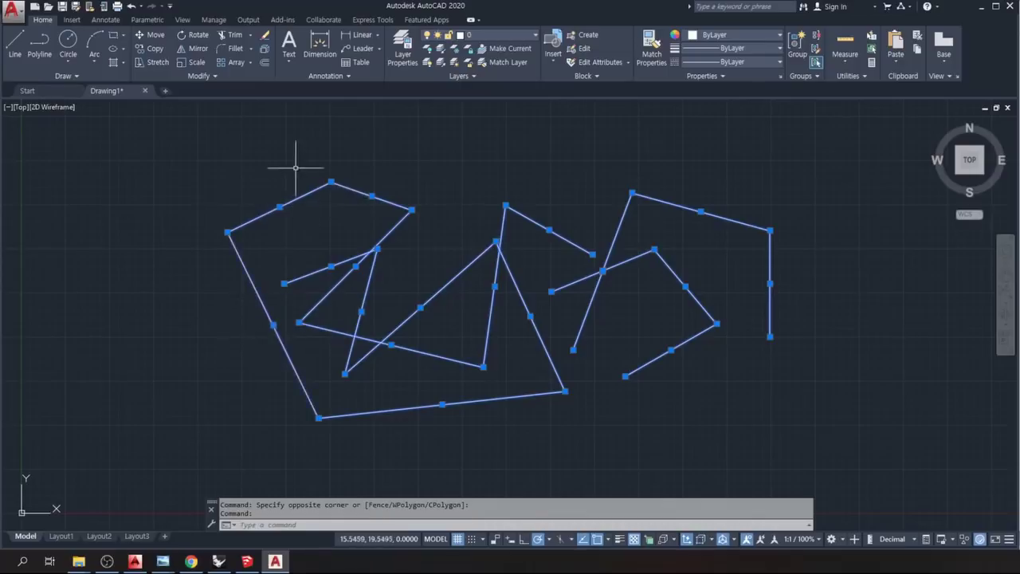
key("Escape")
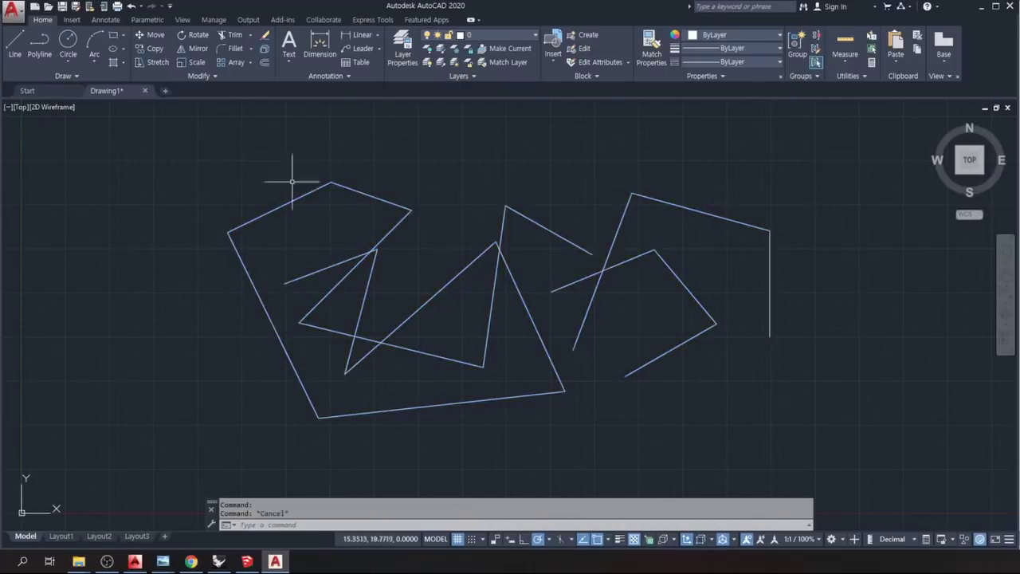
Select individually the two upper edges of the left zigzag and the diagonal line descending from their right end.
left_click(273, 217)
left_click(273, 205)
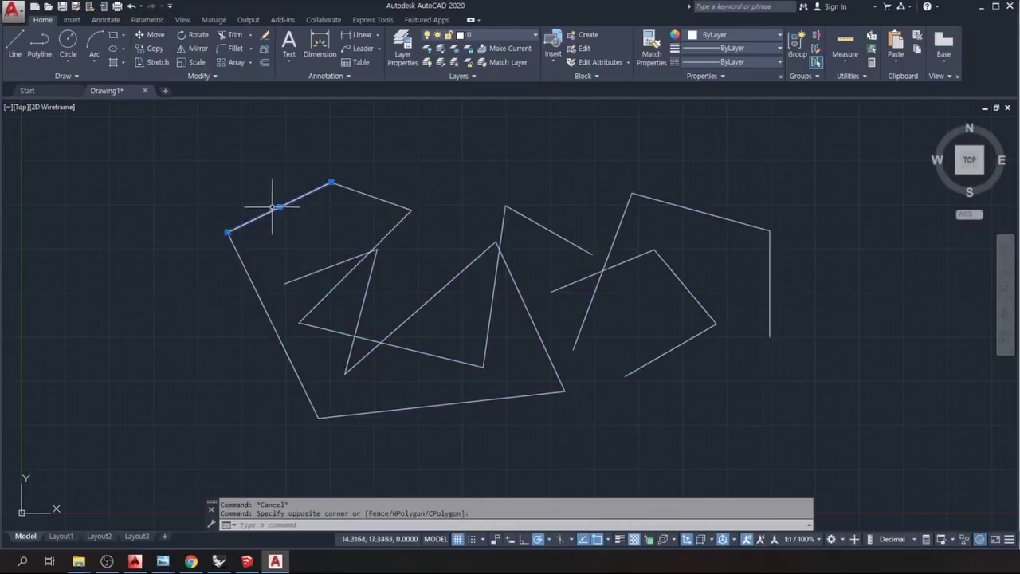
left_click(360, 195)
left_click(370, 193)
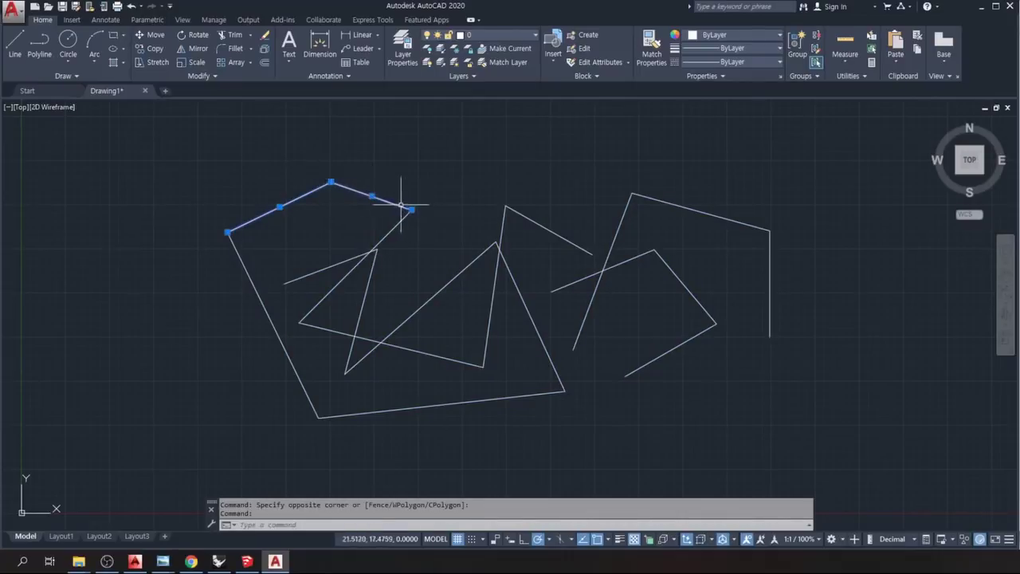
left_click(389, 231)
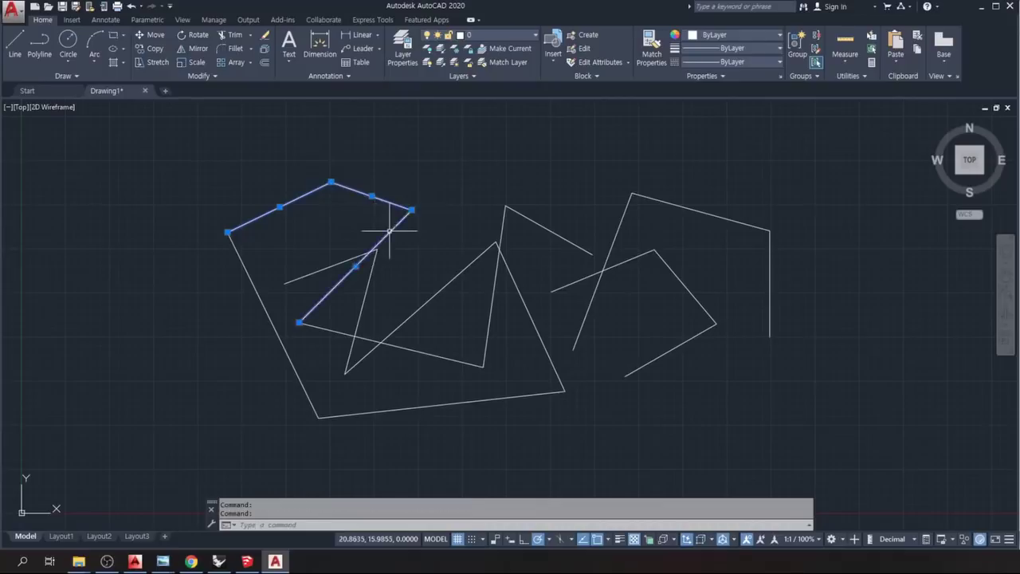
Add the short upper line of the inner zigzag to the selection and delete the four selected lines.
left_click(328, 266)
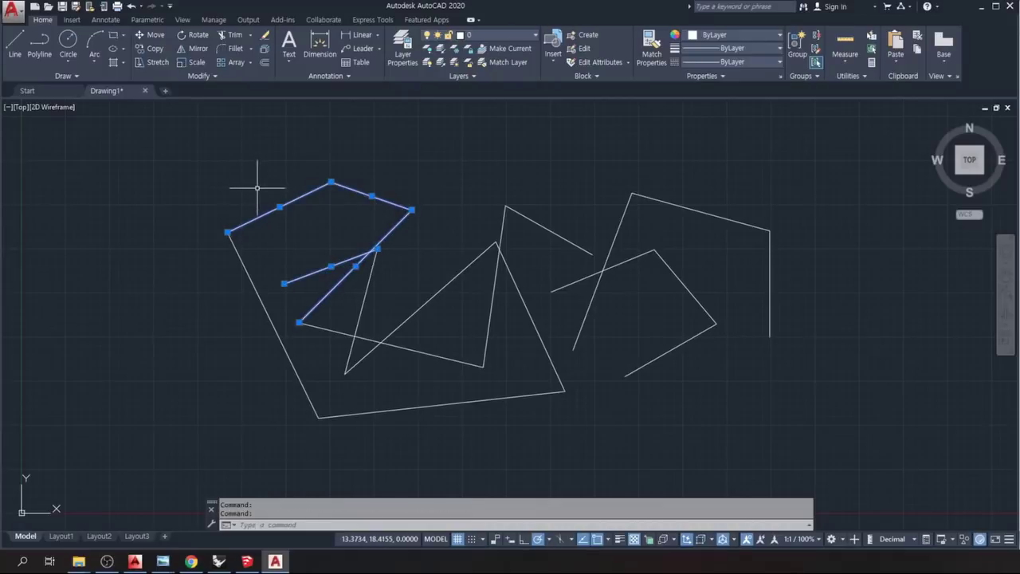
key("Delete")
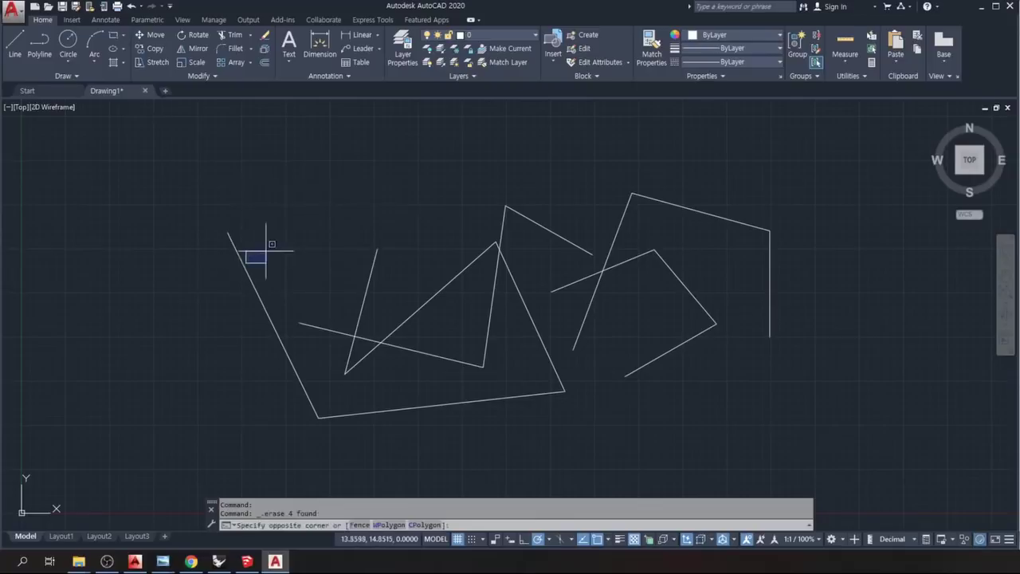
Select all remaining lines with selection windows, the last one enclosing the whole drawing, and clear the selection.
left_click(241, 271)
left_click(172, 184)
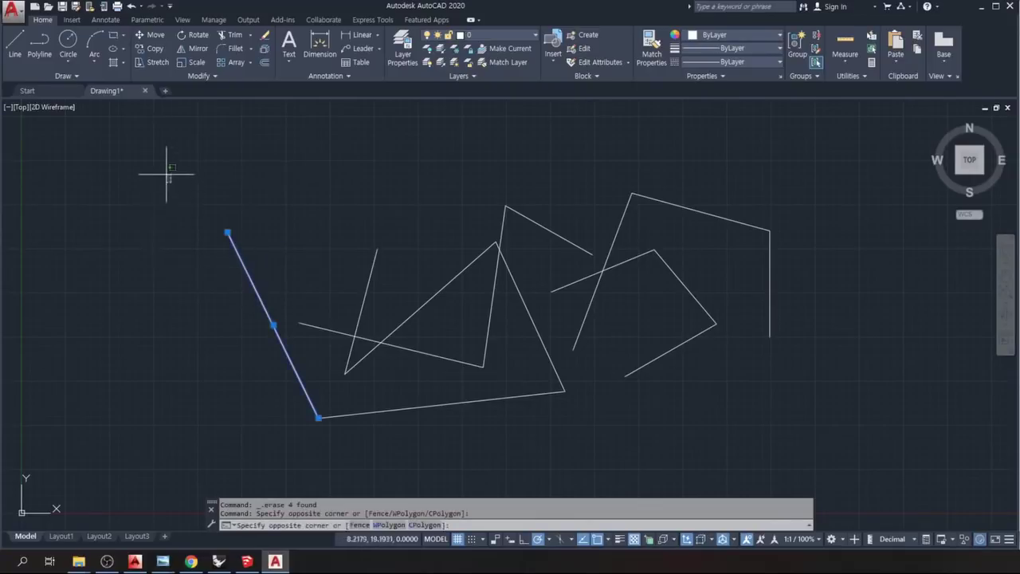
left_click(154, 140)
left_click(117, 133)
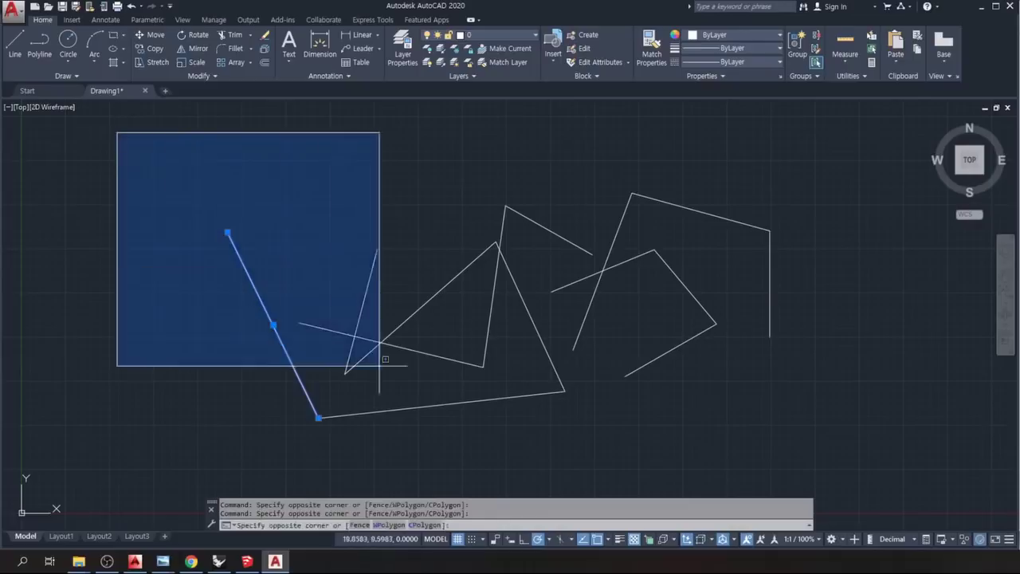
left_click(829, 467)
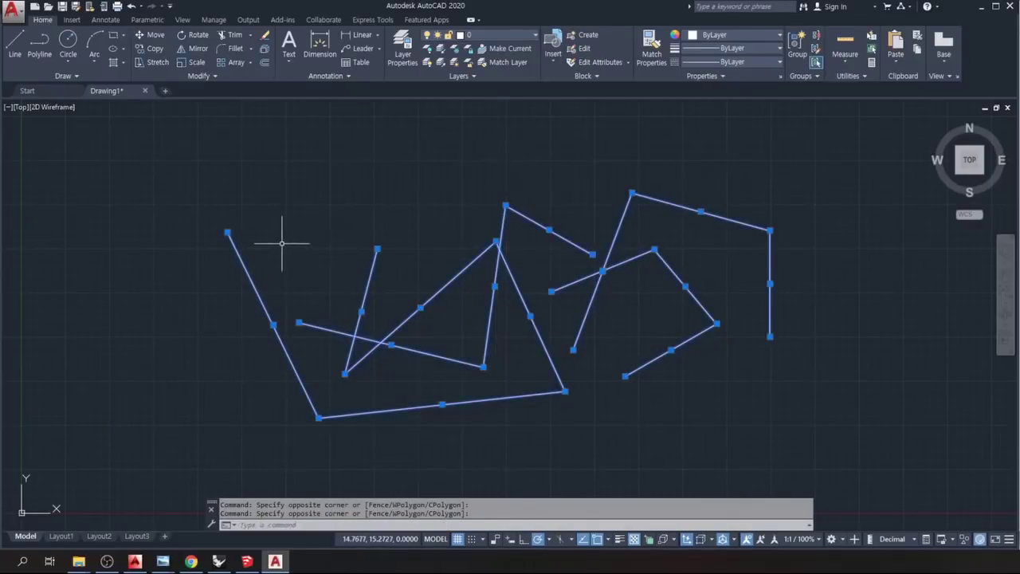
key("Escape")
Select the lines in the right half with two crossing selections from lower right to upper left and delete them.
left_click(805, 431)
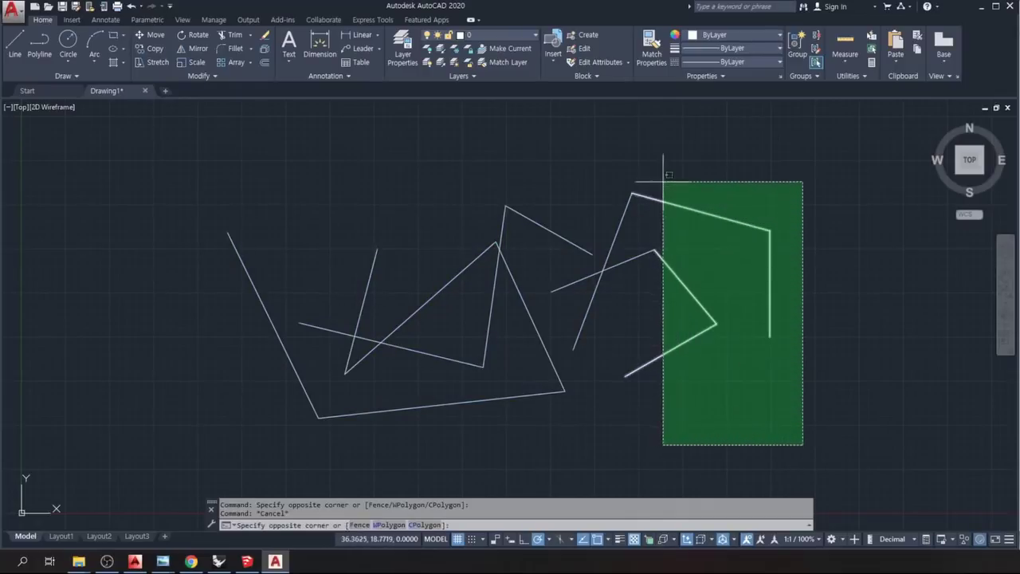
left_click(663, 182)
left_click(724, 467)
left_click(543, 210)
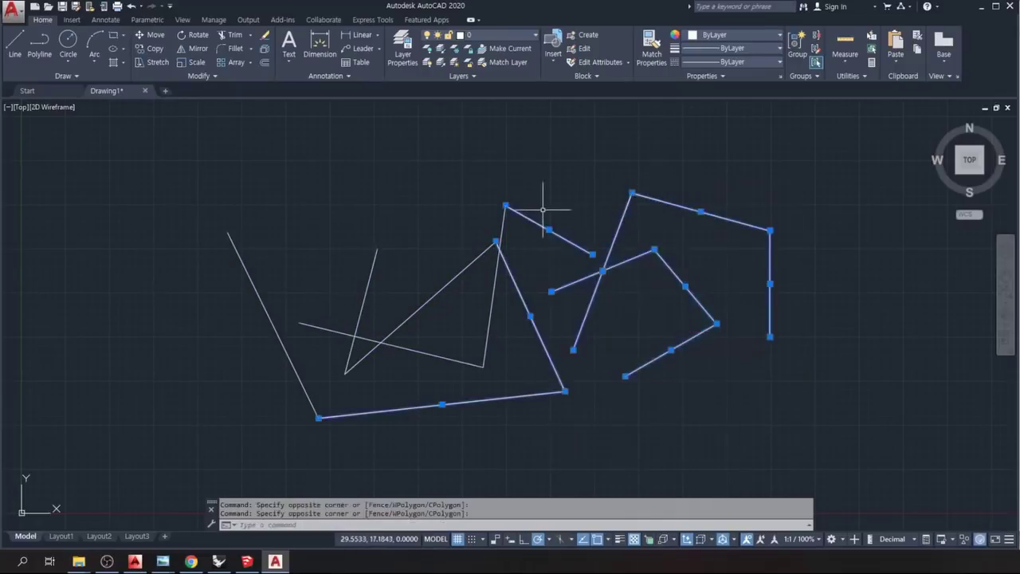
key("Delete")
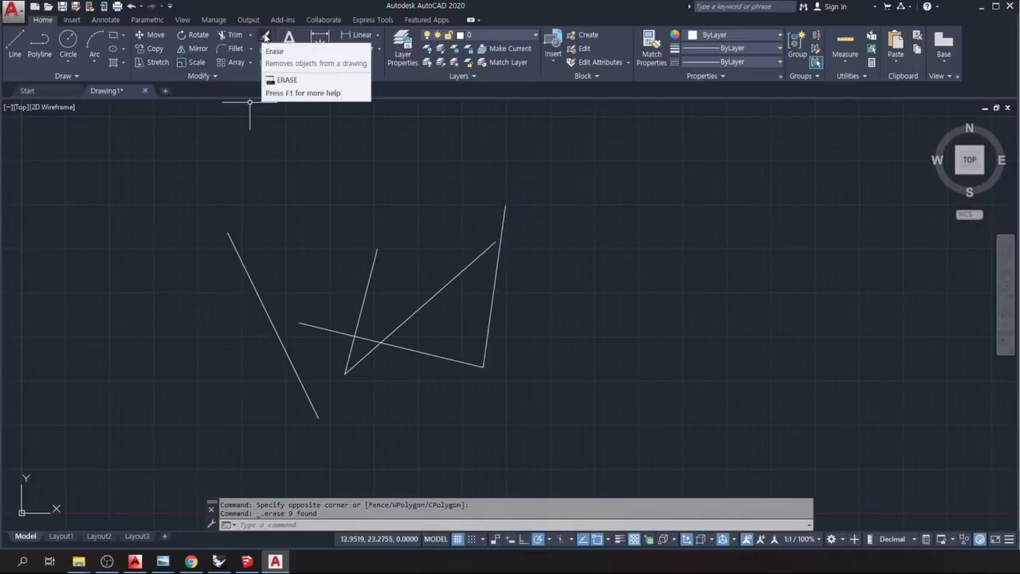
Erase all the remaining lines with the Erase command, picking some individually and the rest with crossing selections.
left_click(266, 37)
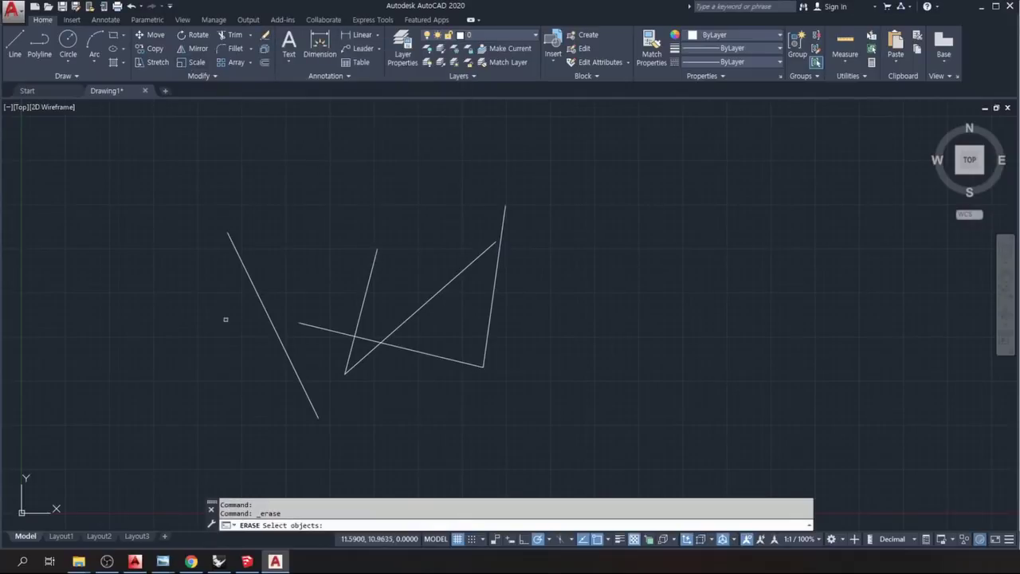
left_click(249, 281)
left_click(370, 272)
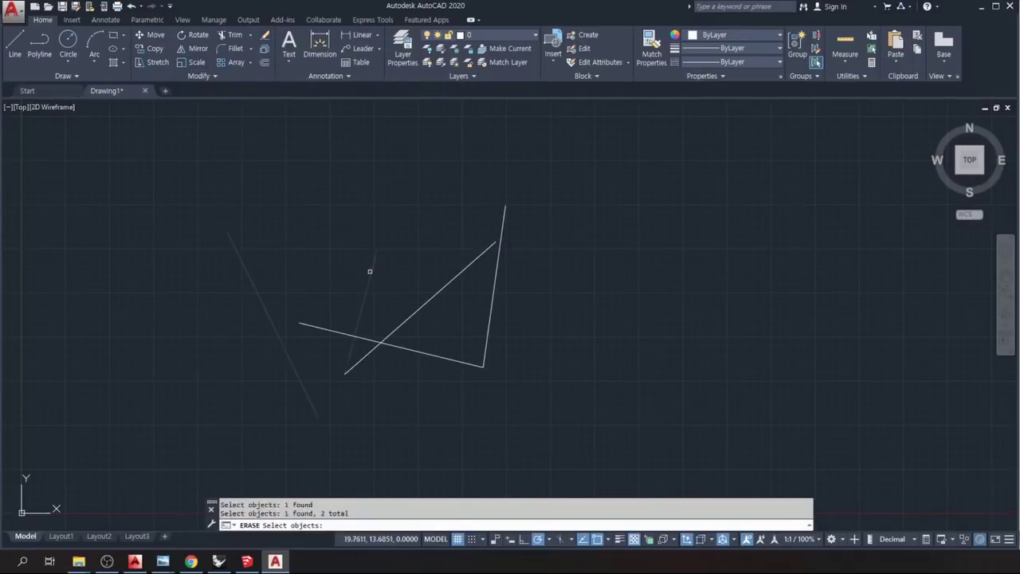
left_click(416, 302)
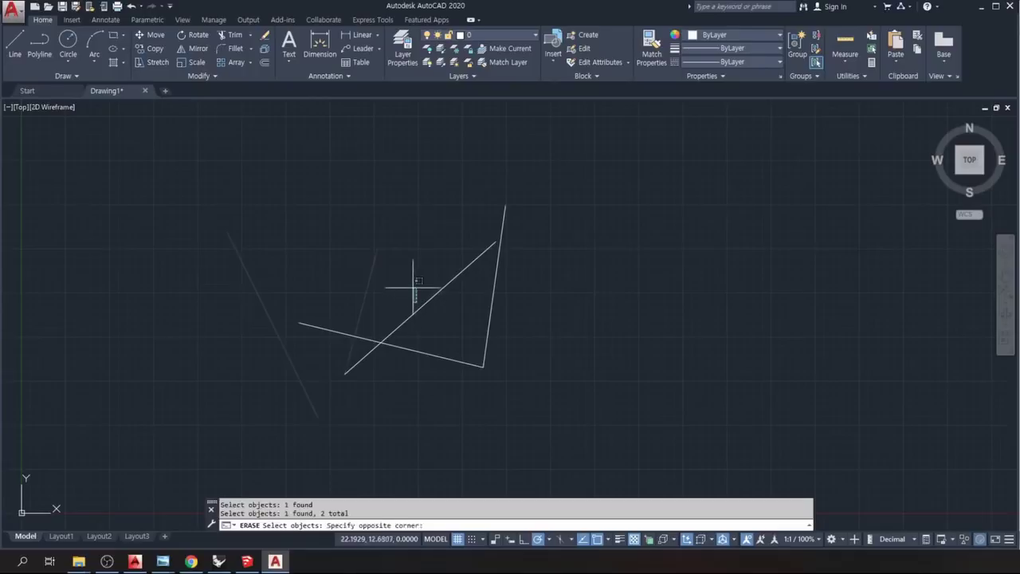
left_click(415, 235)
left_click(574, 379)
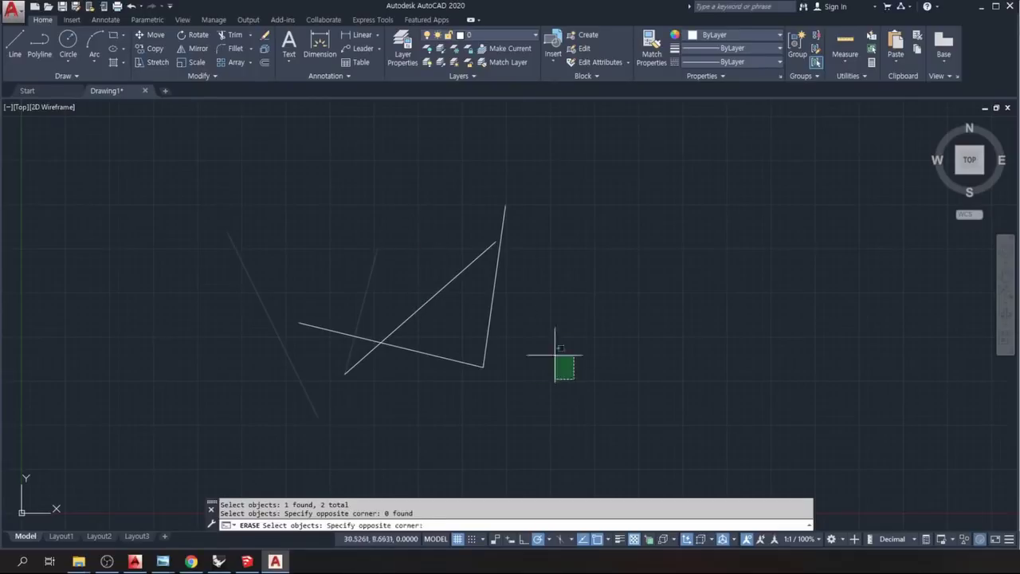
left_click(492, 288)
left_click(269, 187)
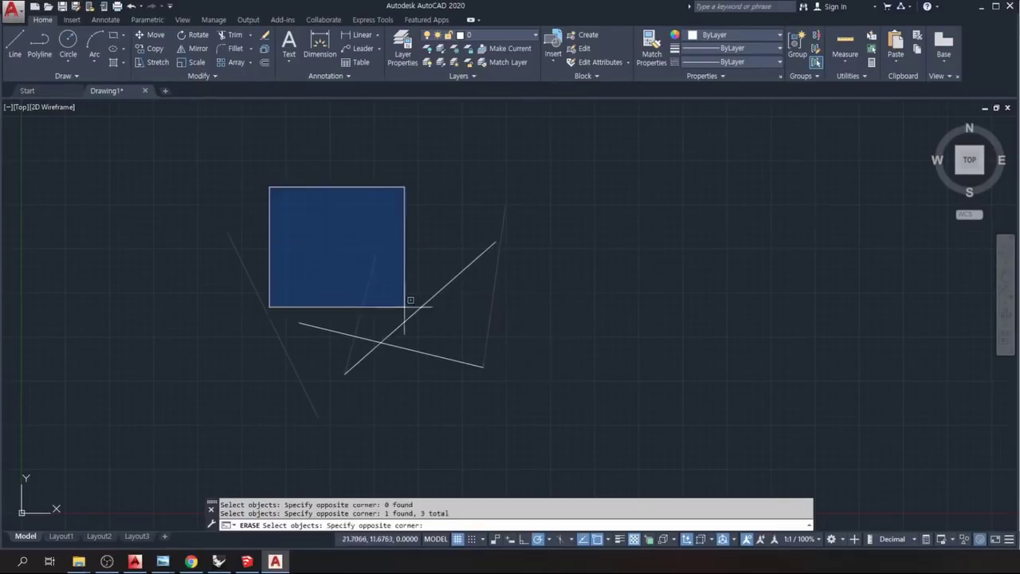
left_click(421, 376)
left_click(563, 405)
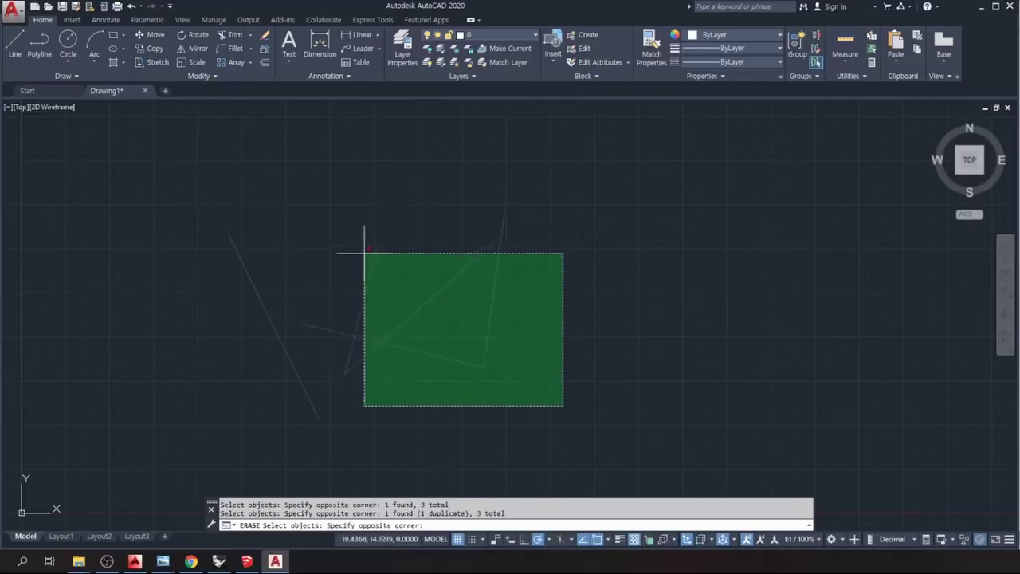
left_click(364, 253)
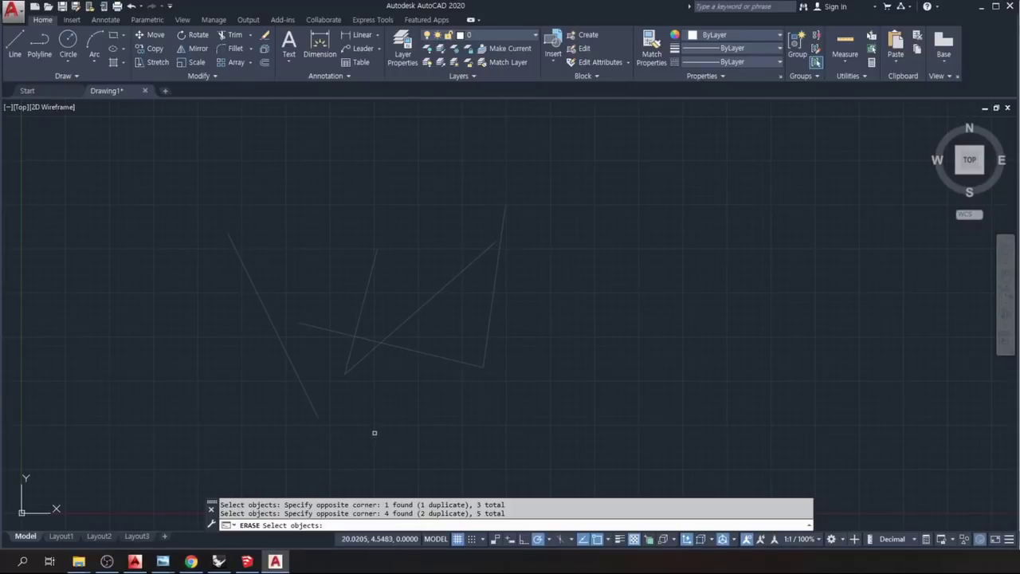
key("Return")
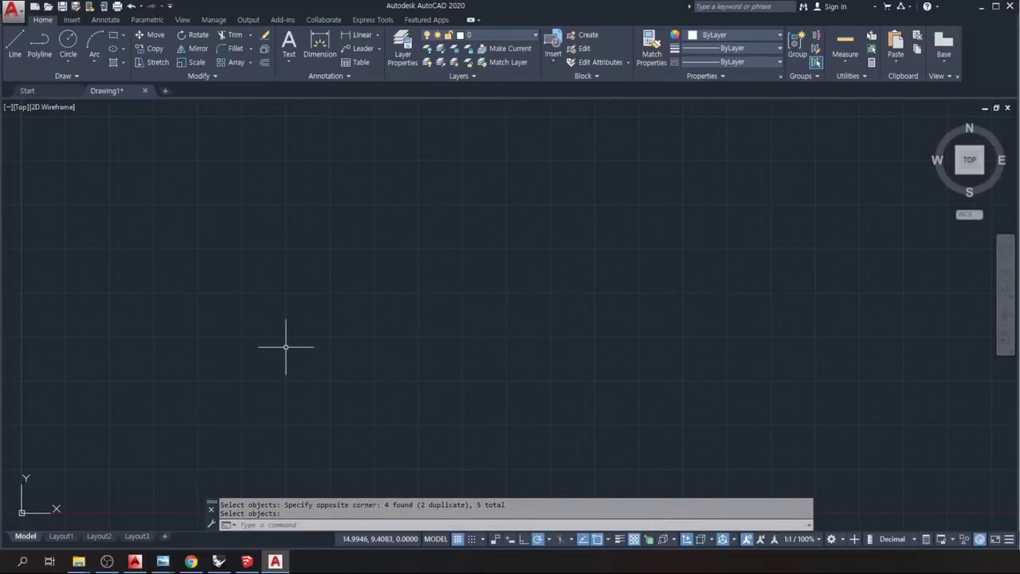
Set the model space limits with the lower left corner at 0,0 and the upper right corner at 12000,9000.
type("l")
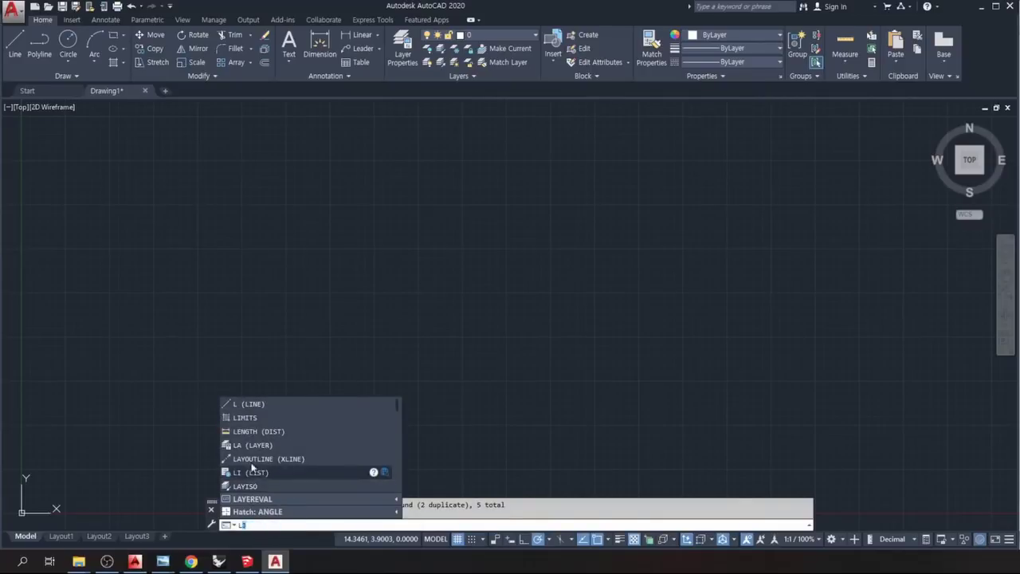
left_click(256, 419)
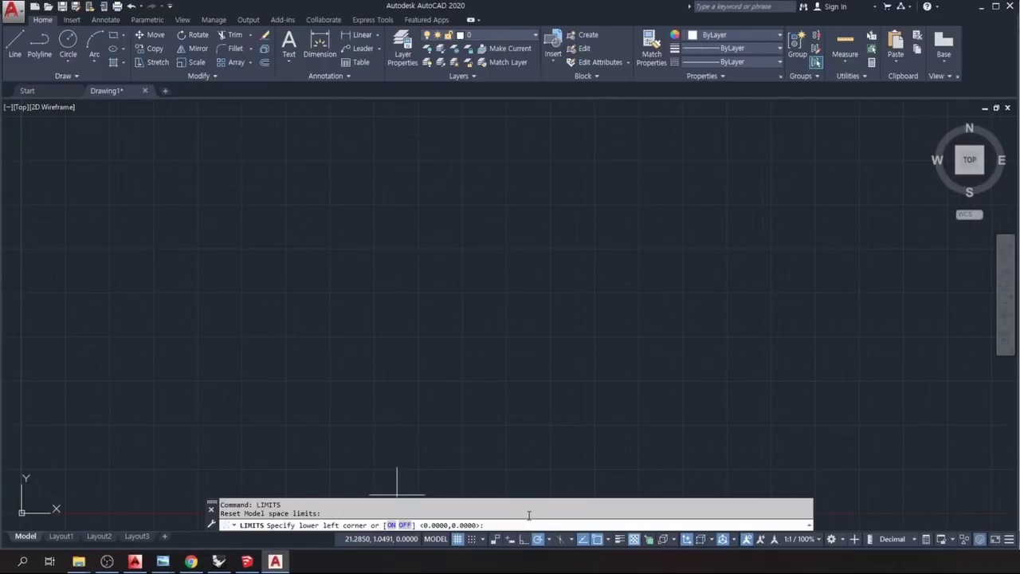
type("1")
type("0")
type(",0")
key("Return")
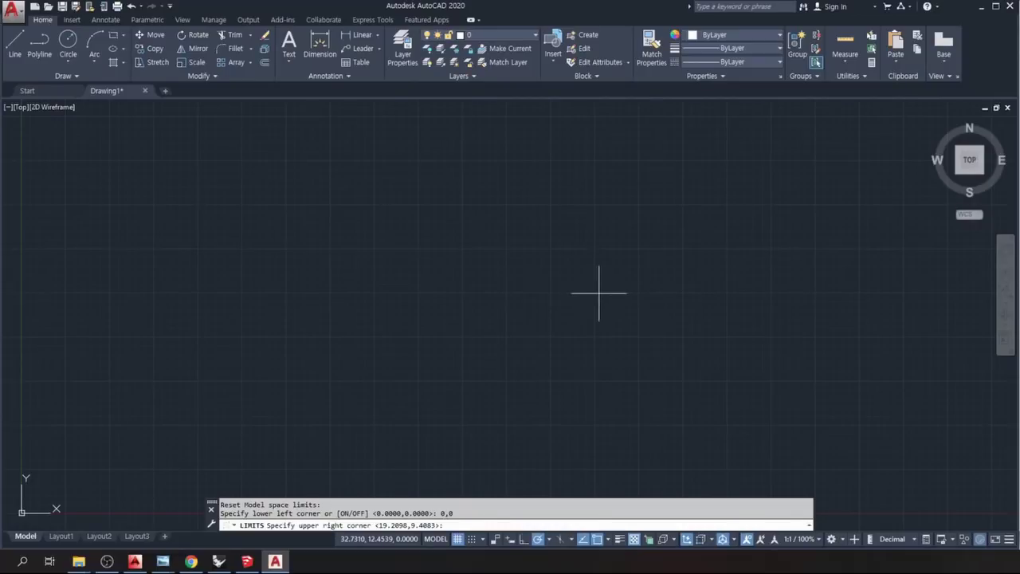
type("@")
key("BackSpace")
type("12000,9000")
key("Return")
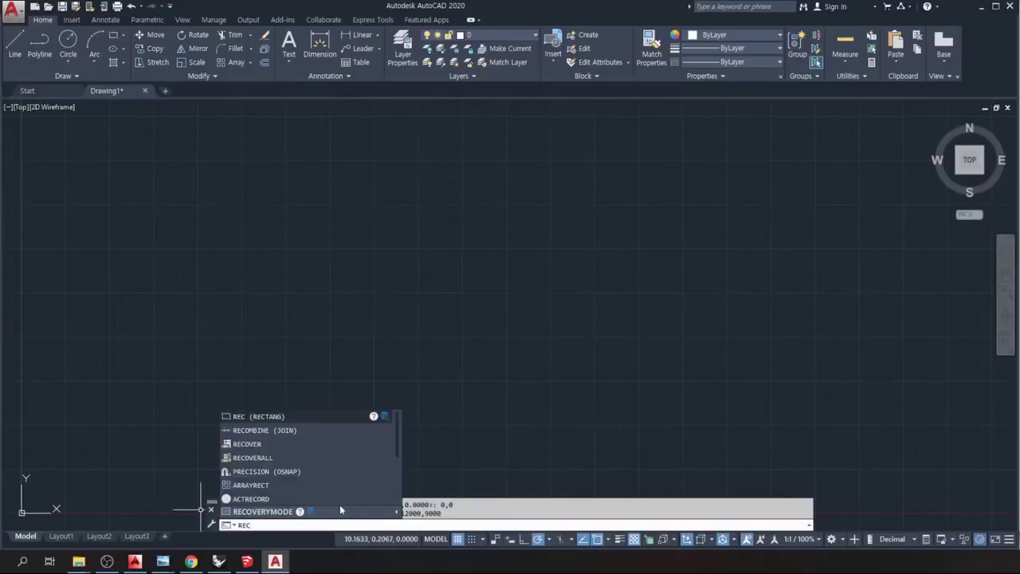
Draw a rectangle from 0,0 to 12000,9000 matching the drawing limits.
left_click(278, 420)
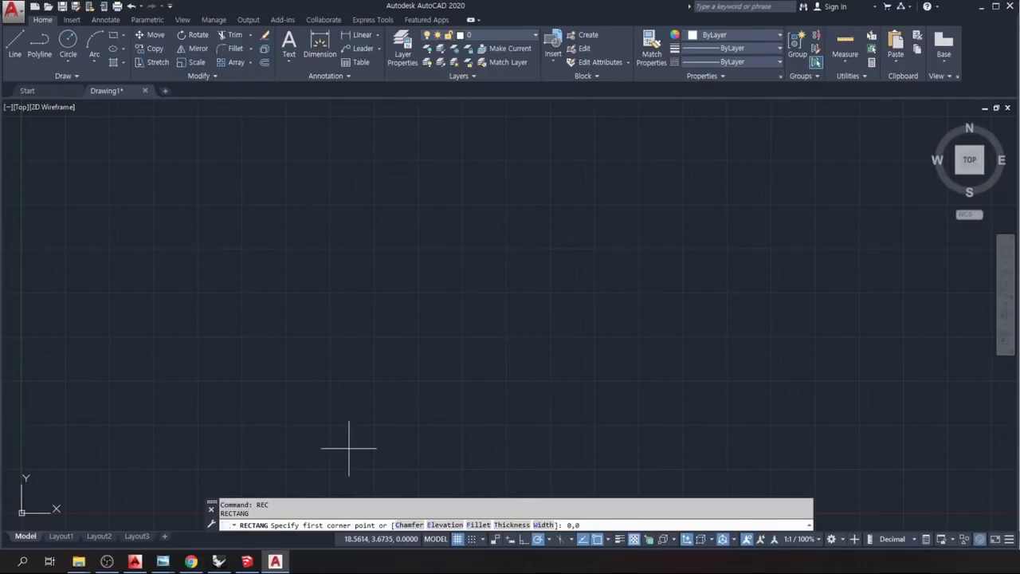
key("Return")
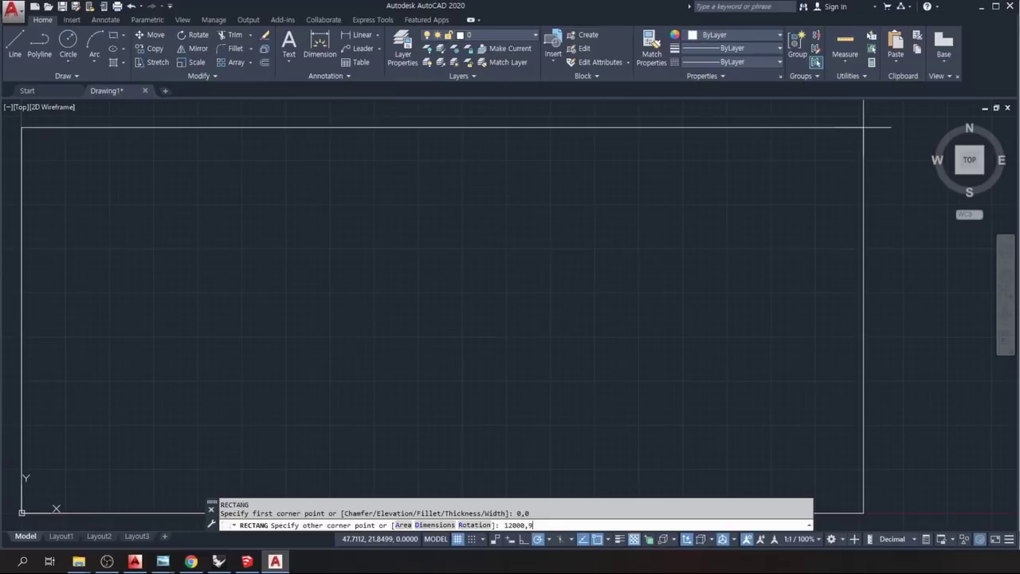
key("Return")
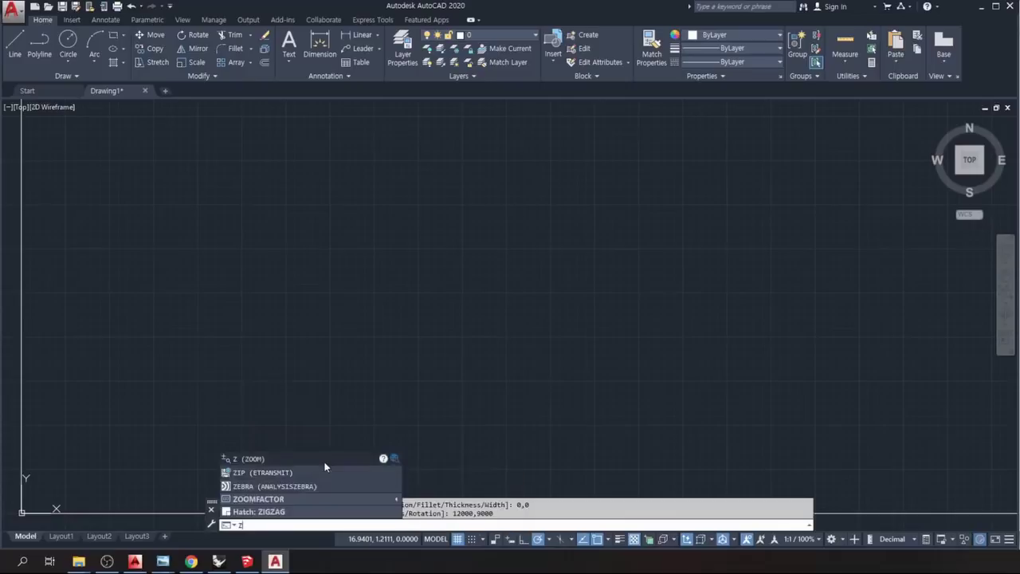
Zoom the view with the All option to fit the whole limits rectangle, and repeat Zoom All once.
key("Return")
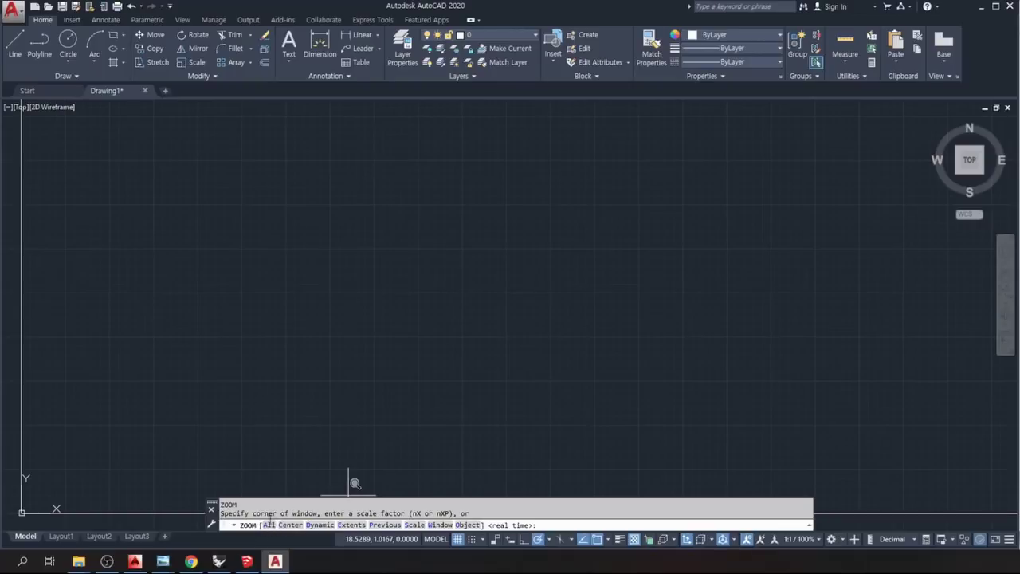
type("a")
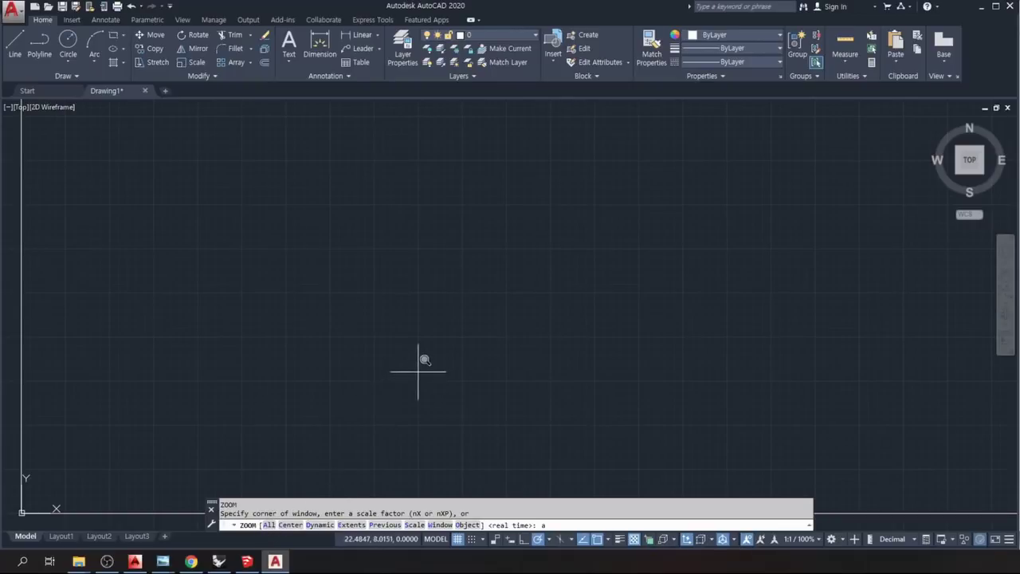
key("Return")
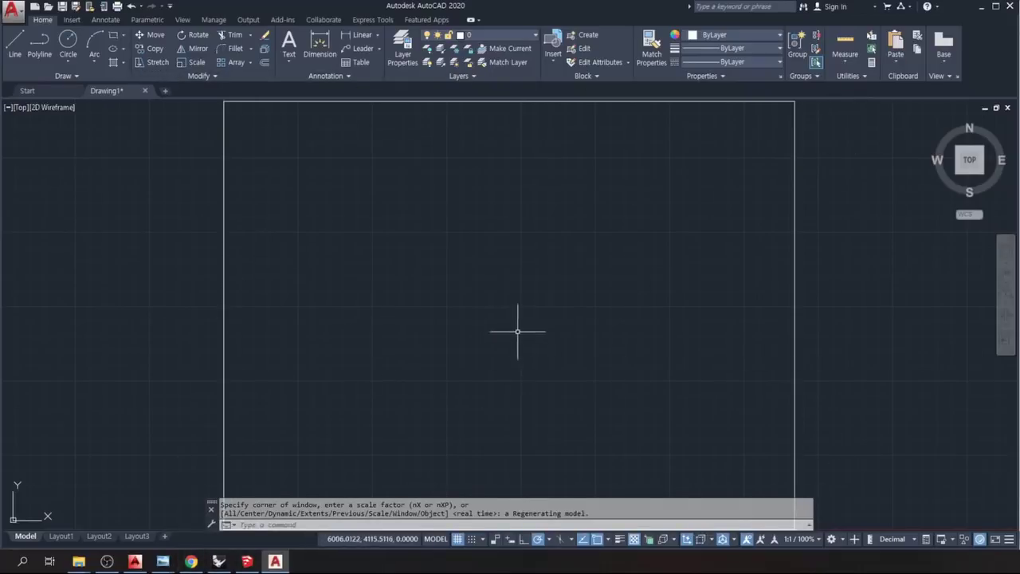
type("z")
key("Return")
type("a")
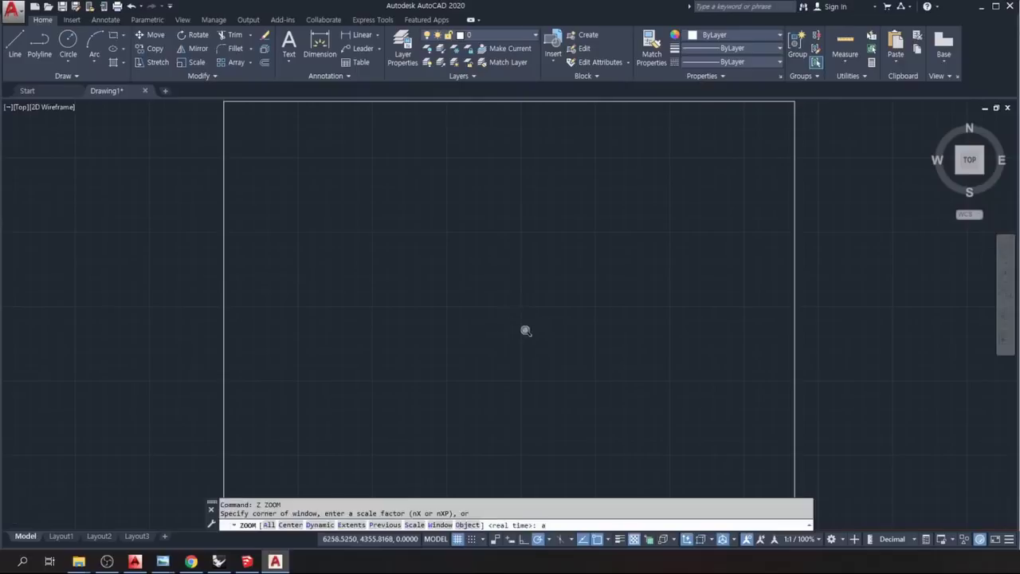
key("Return")
Zoom into a window left of the rectangle's centre, and return to the full drawing with Zoom All.
key("Return")
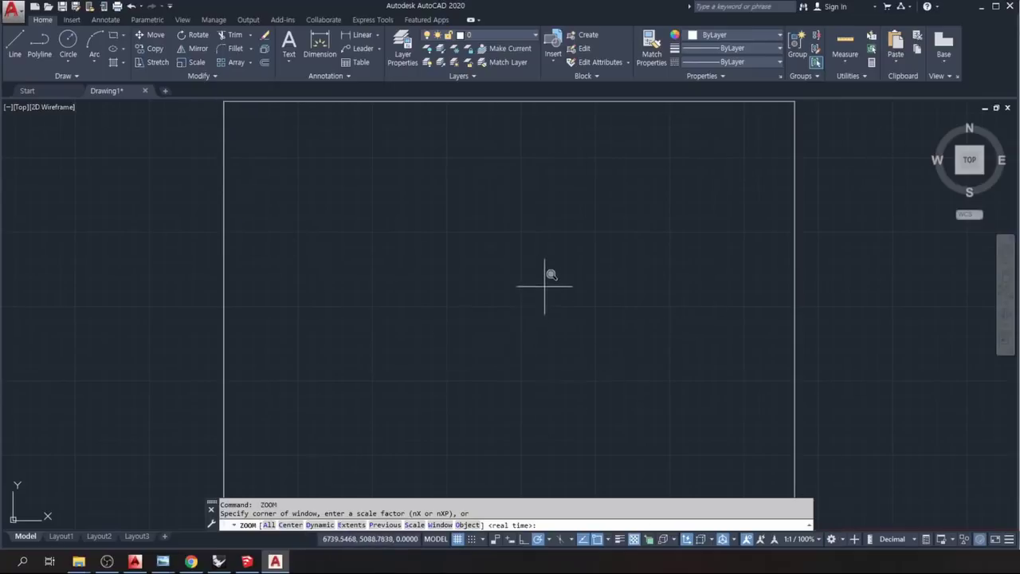
left_click(321, 259)
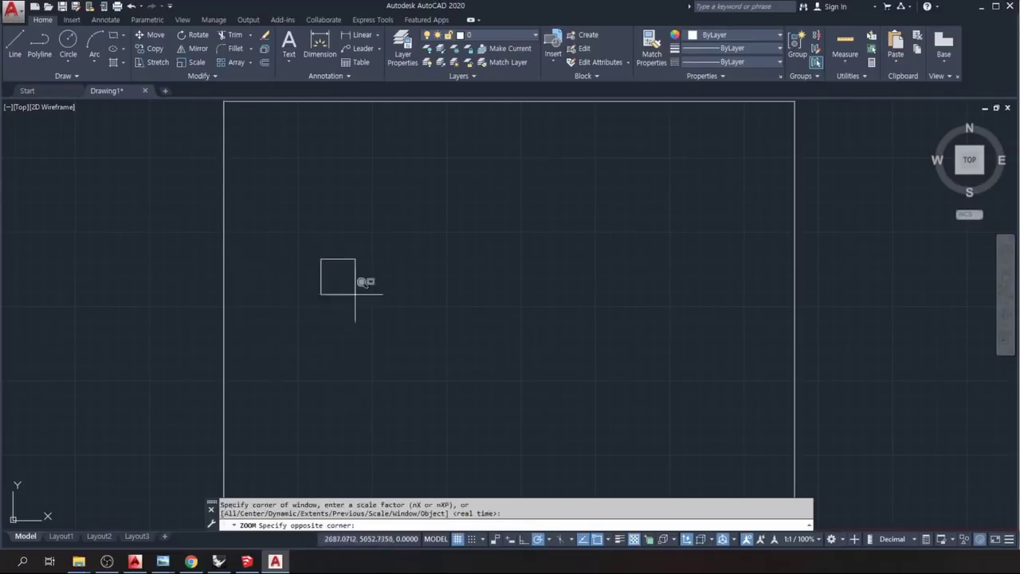
left_click(508, 369)
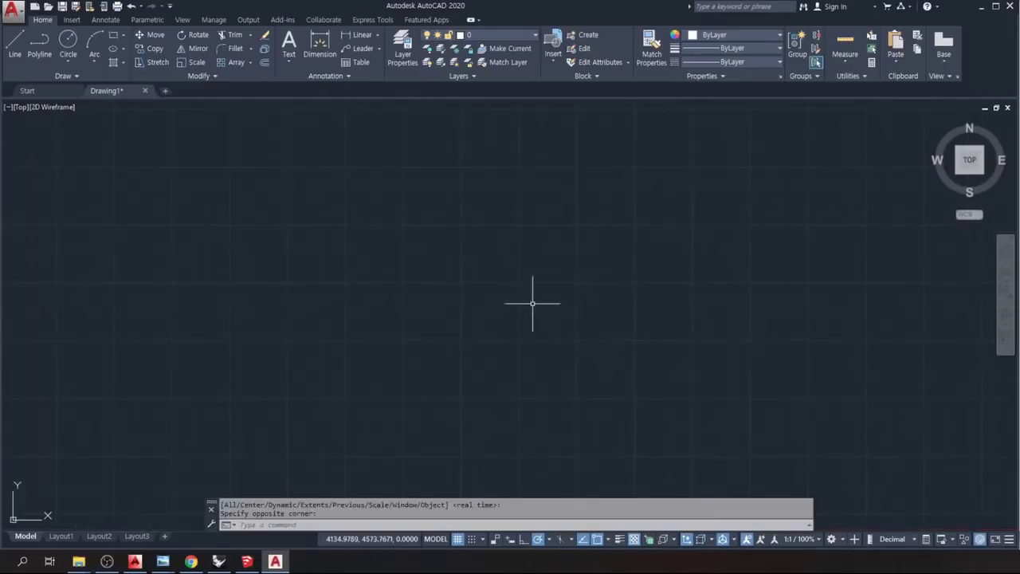
type("z")
key("Return")
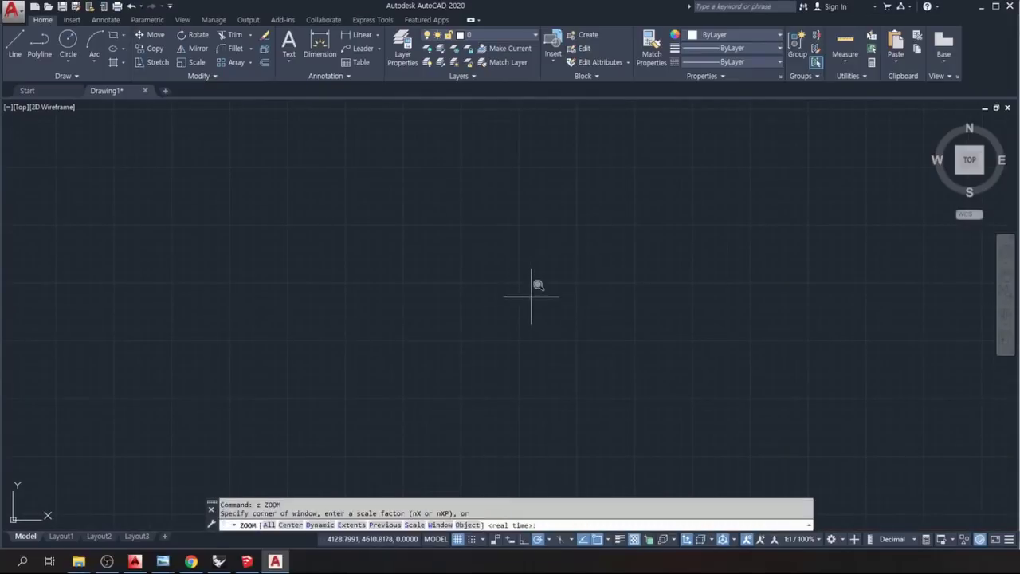
type("a")
key("Return")
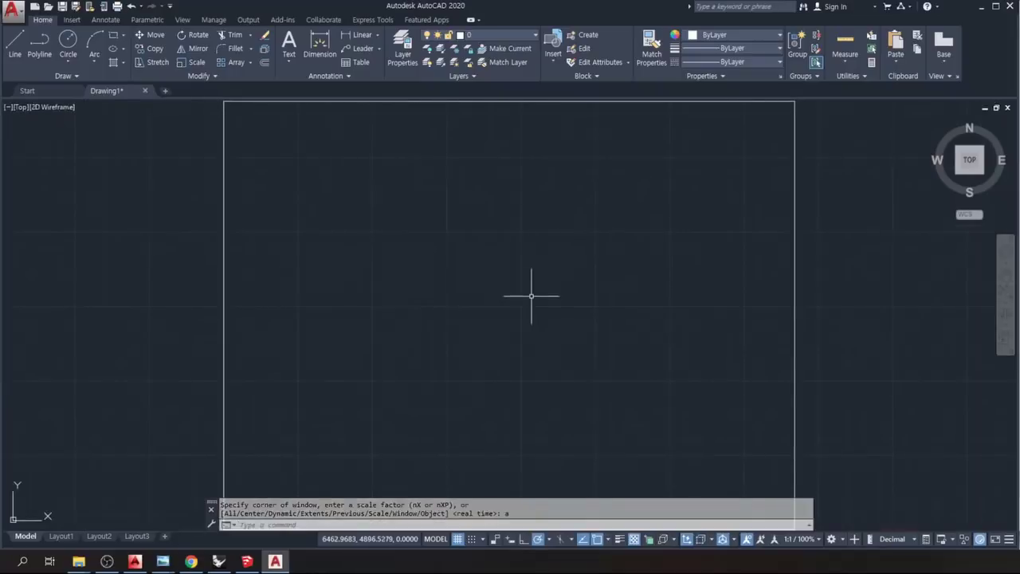
Zoom into a larger window around the middle of the rectangle.
type("z")
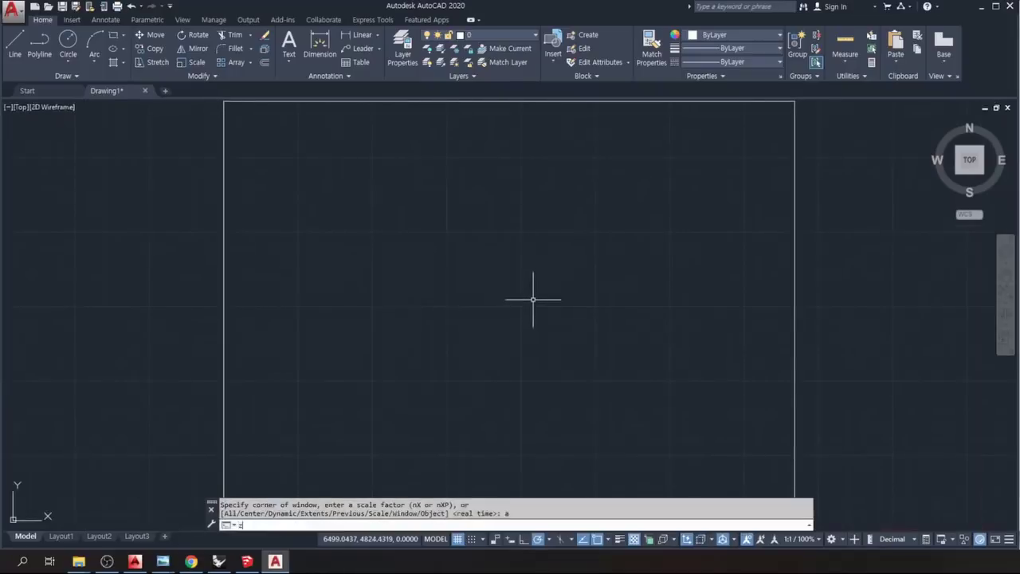
key("Return")
left_click(375, 220)
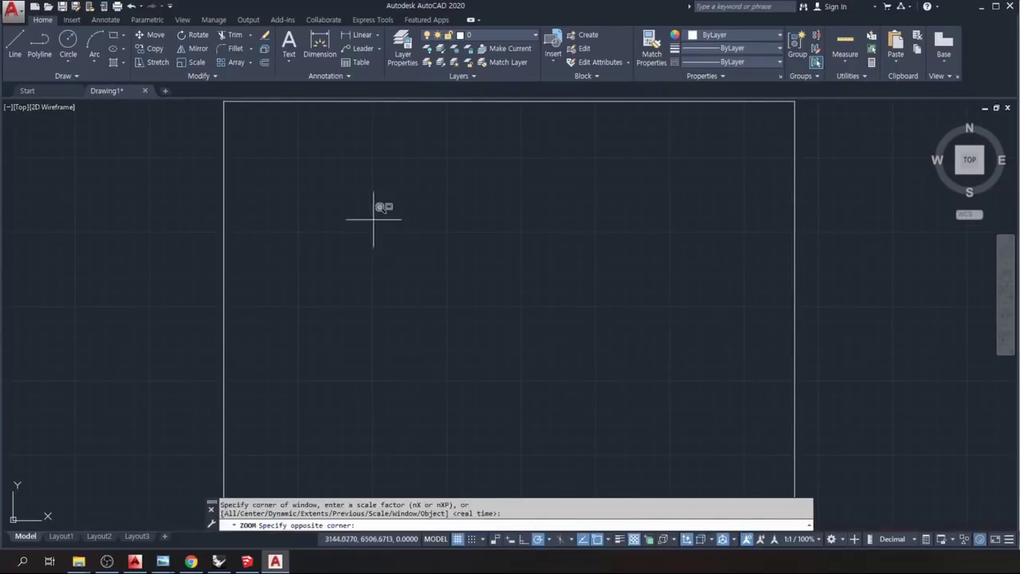
left_click(628, 406)
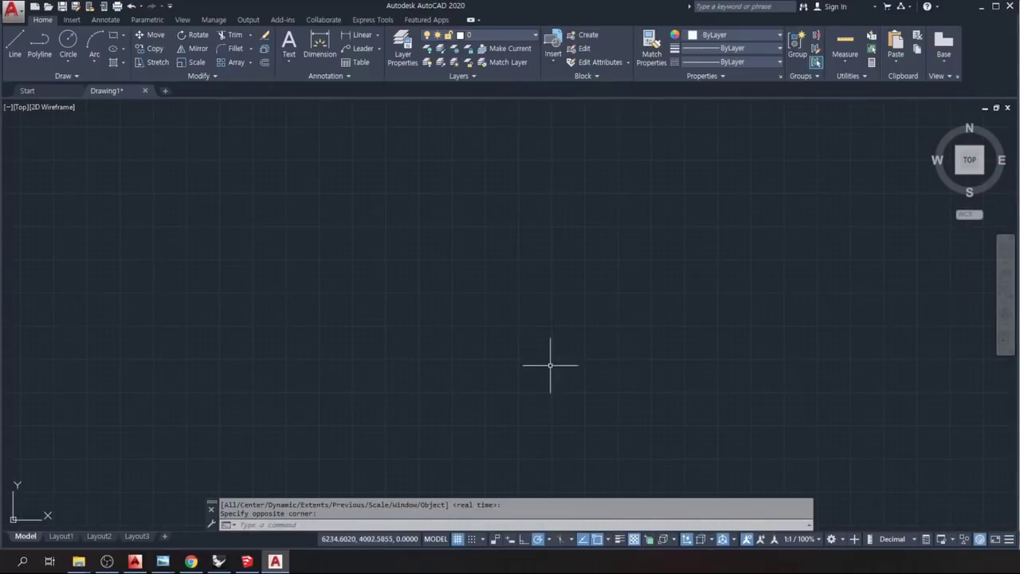
Zoom out and in repeatedly around the limits rectangle to examine it at different magnifications.
scroll(552, 346, "down", 5)
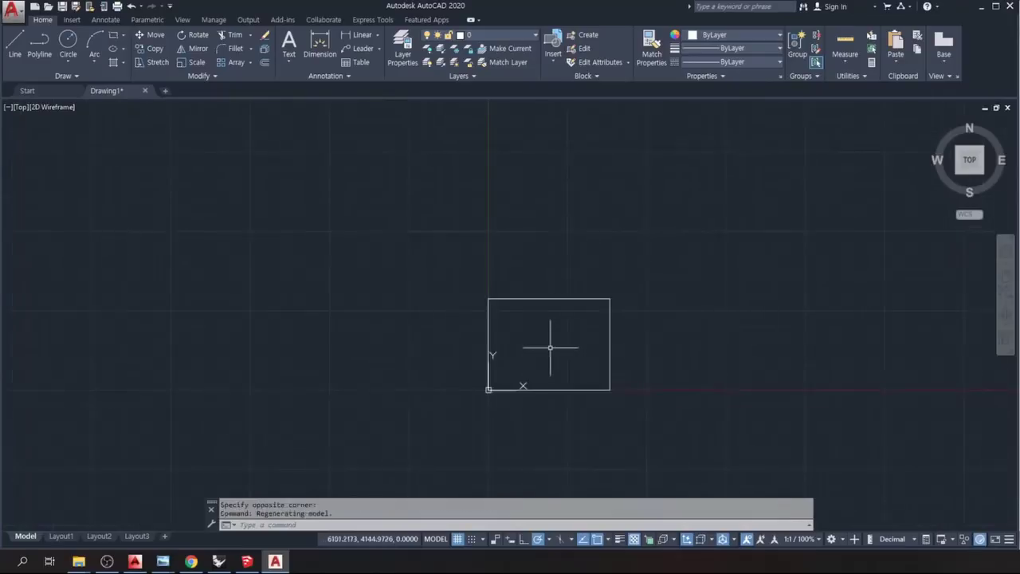
scroll(551, 337, "down", 5)
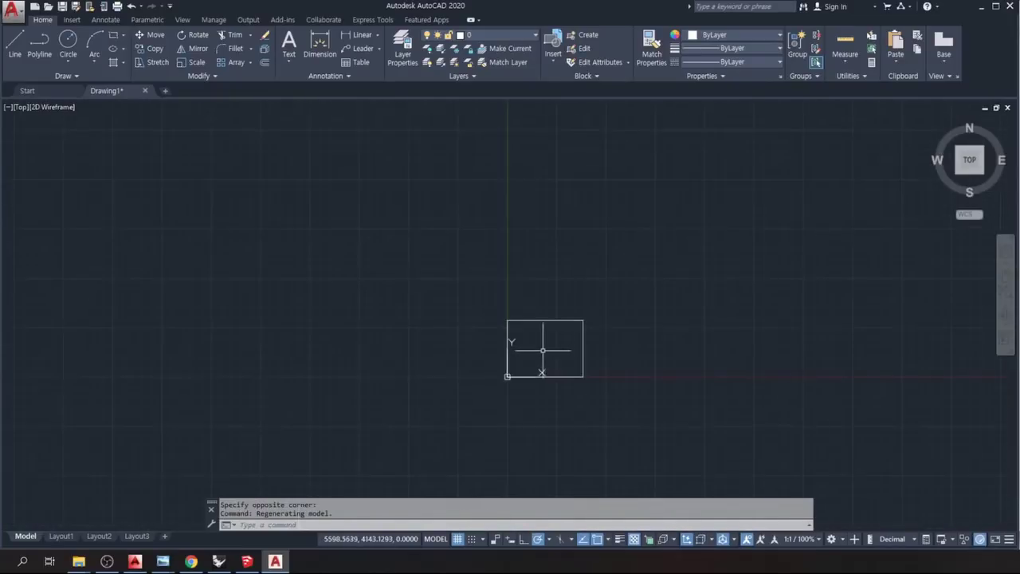
scroll(543, 349, "up", 5)
scroll(543, 344, "down", 4)
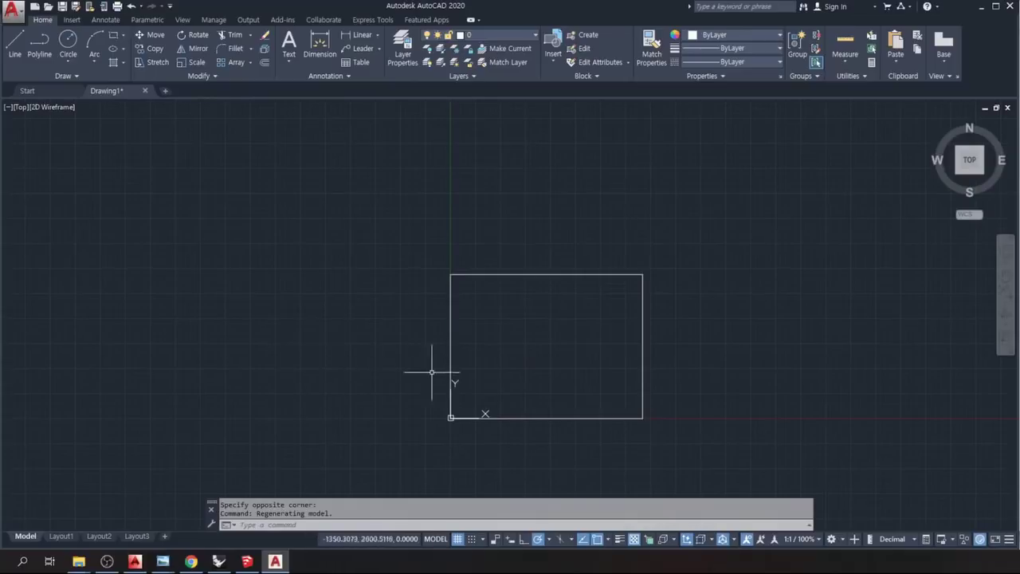
scroll(457, 348, "up", 5)
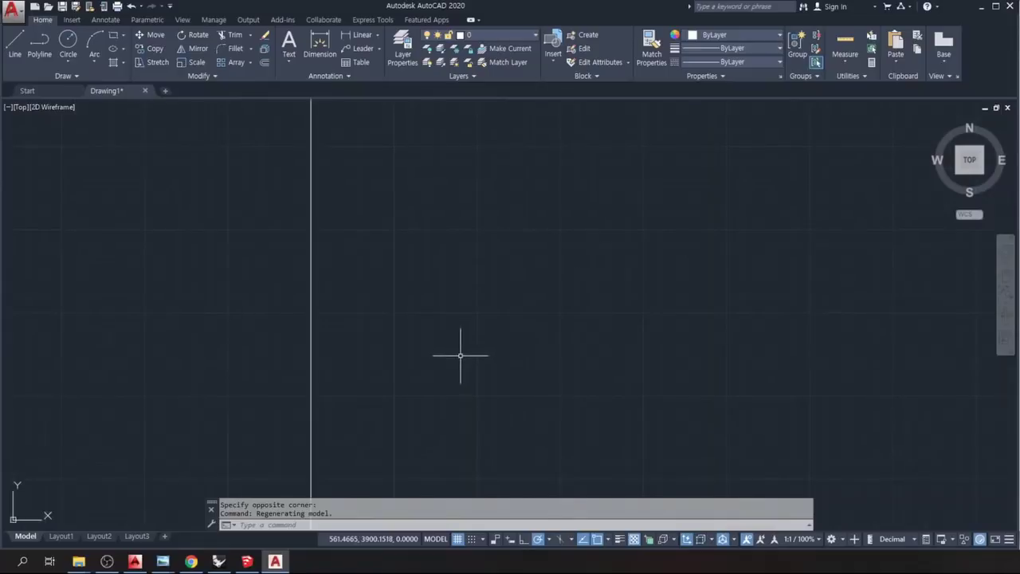
scroll(463, 349, "down", 4)
scroll(467, 353, "up", 2)
scroll(469, 353, "up", 2)
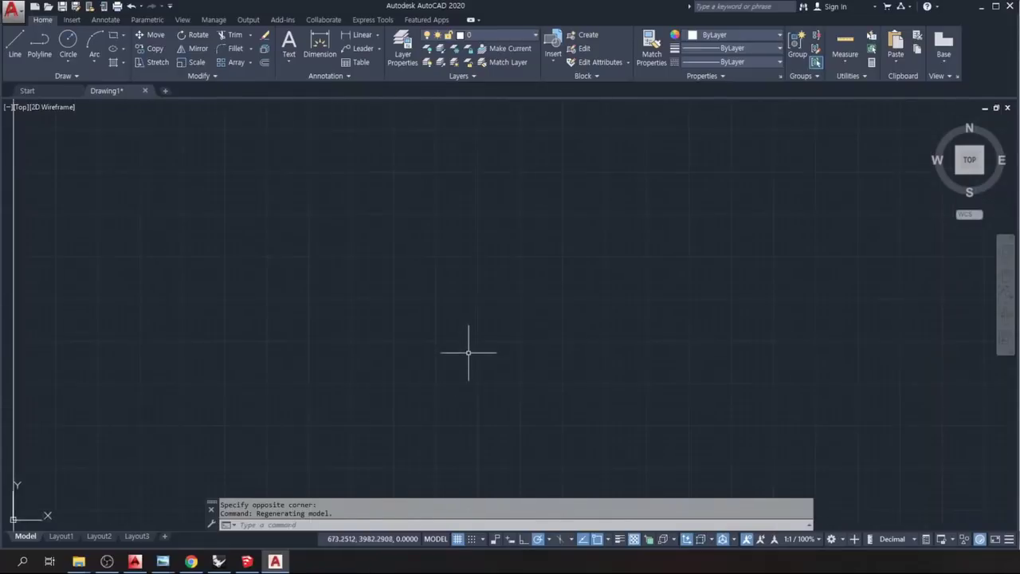
scroll(468, 353, "down", 6)
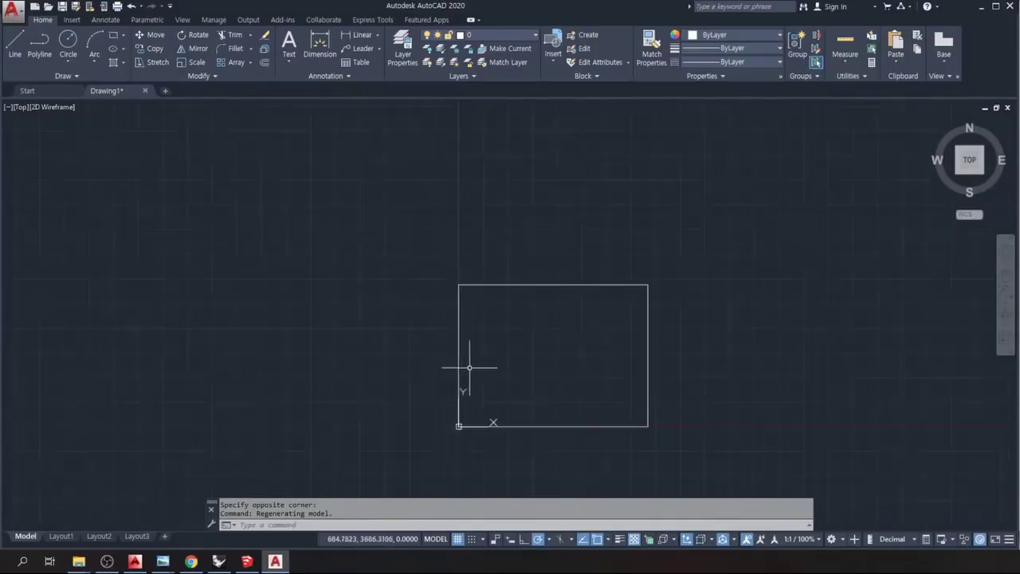
scroll(471, 365, "down", 2)
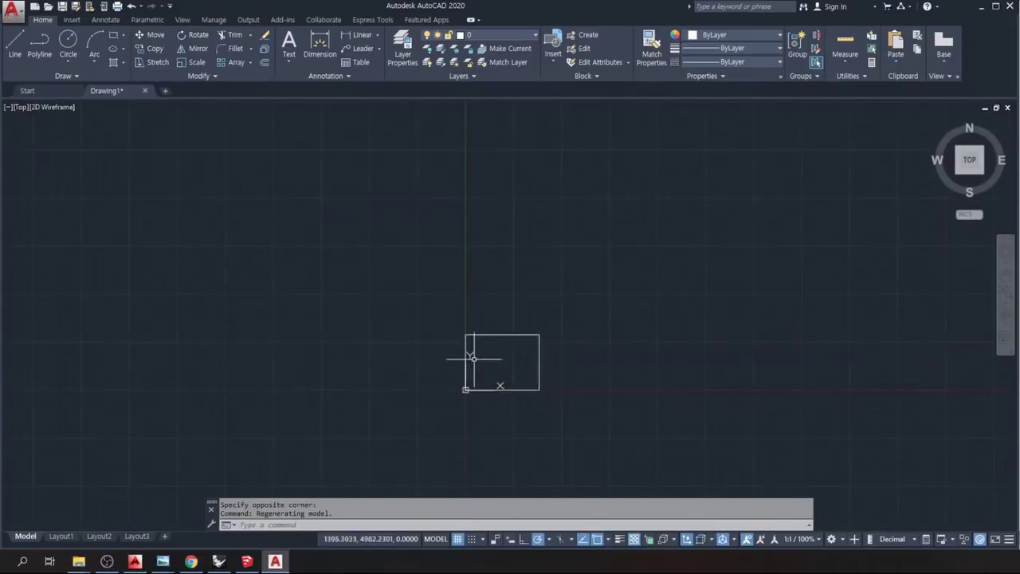
scroll(471, 352, "up", 4)
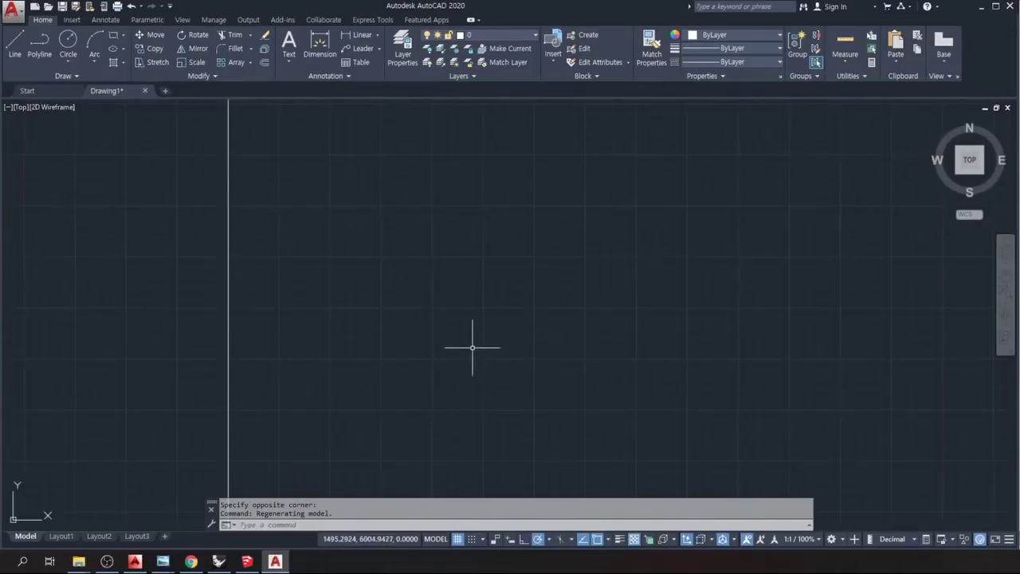
double_click(474, 353)
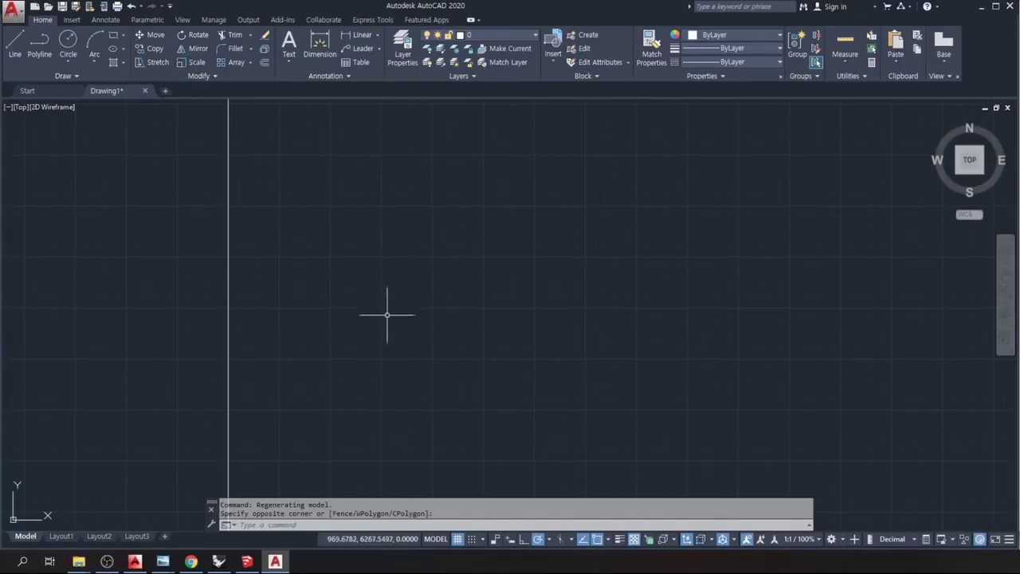
left_click(383, 341)
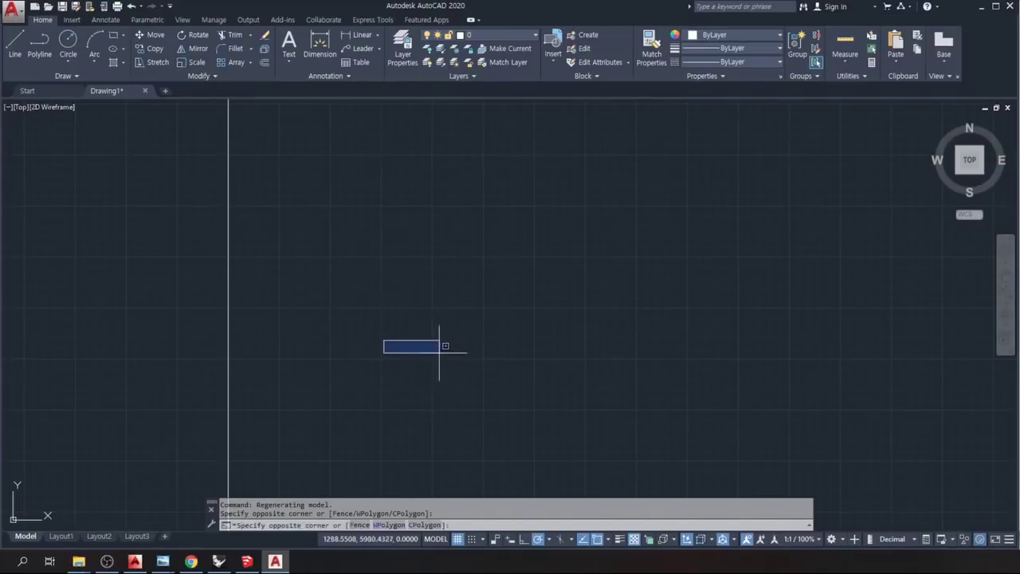
key("Escape")
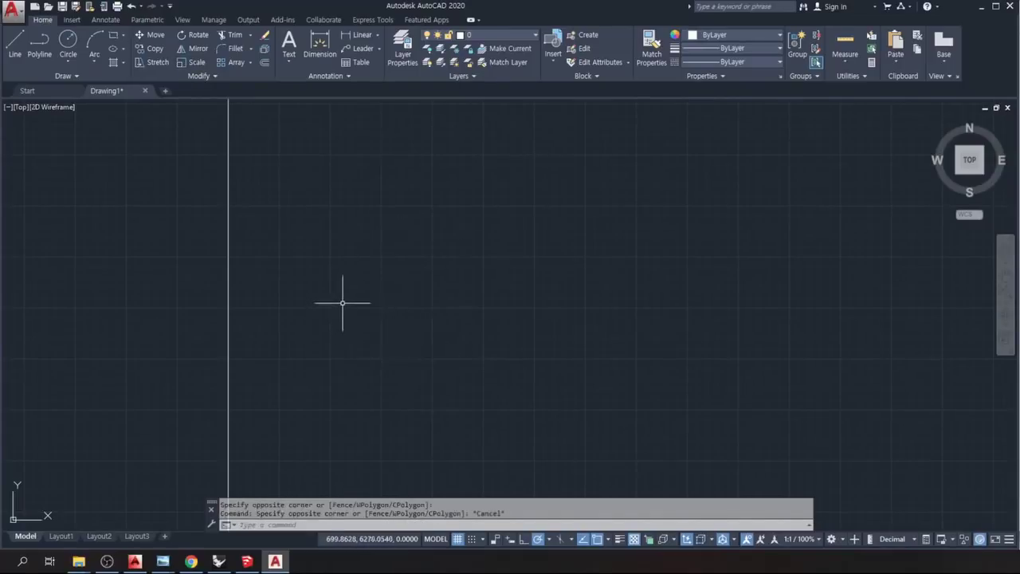
Pan the view with the PAN command to an empty area inside the rectangle, and exit the command.
type("pa")
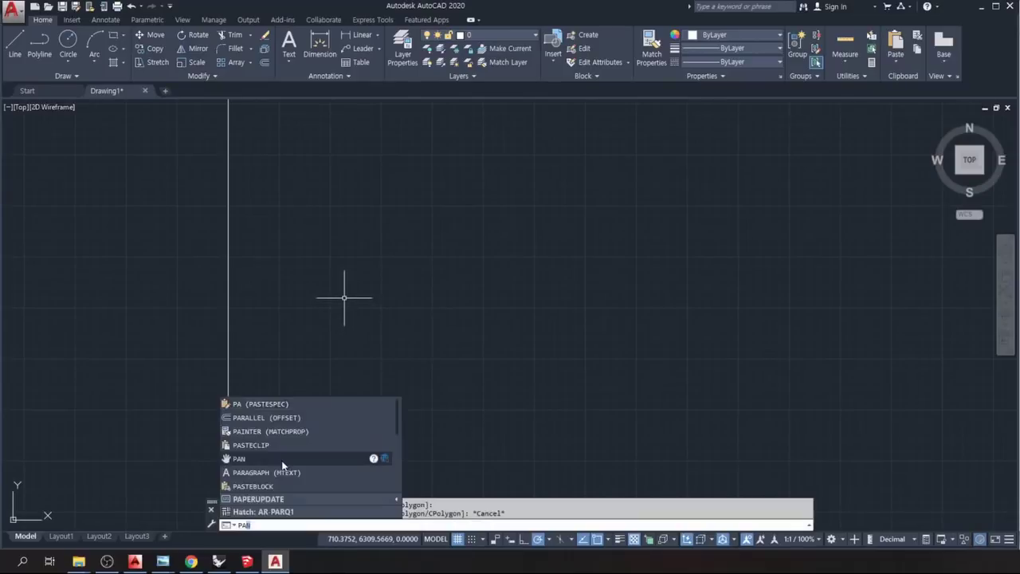
left_click(286, 459)
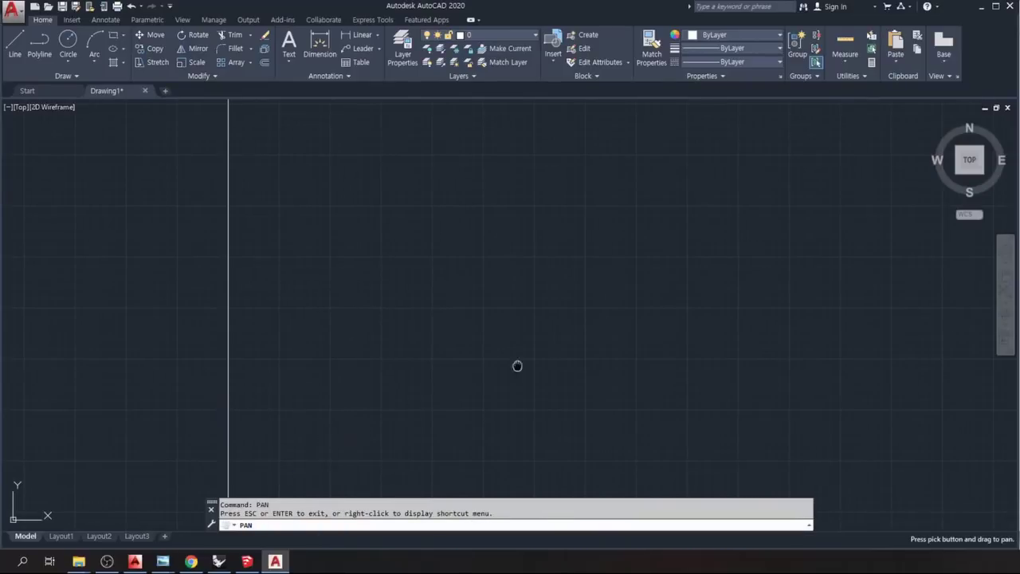
mouse_move(517, 366)
left_mouse_down()
mouse_move(243, 367)
mouse_move(463, 342)
left_mouse_up()
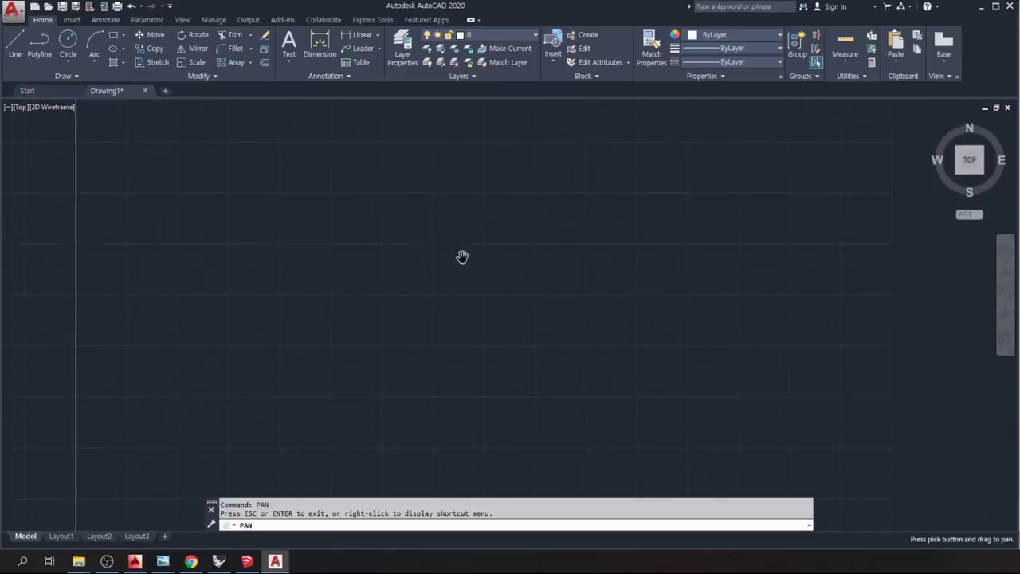
left_click_drag(462, 256, 328, 275)
left_click_drag(379, 307, 409, 318)
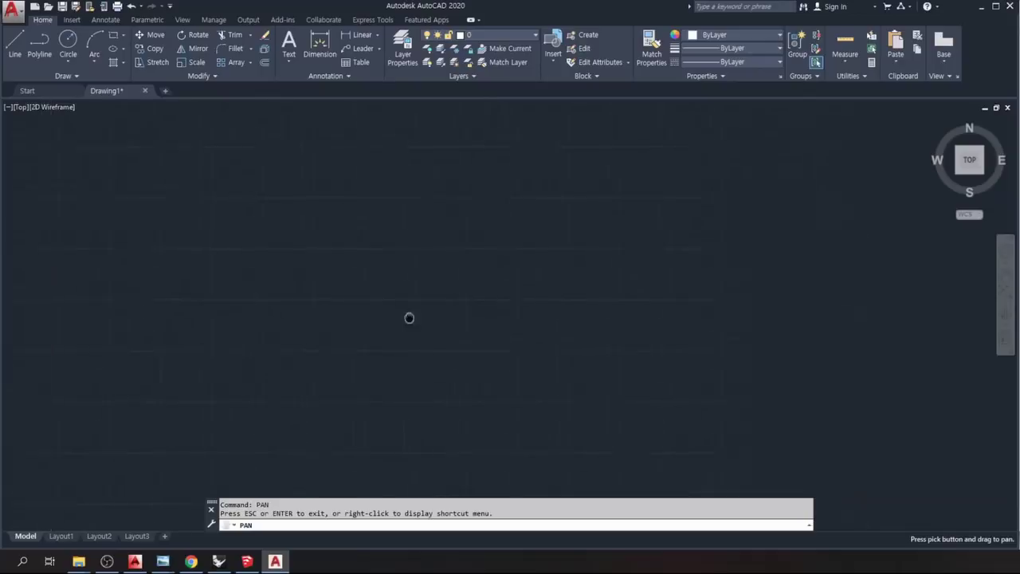
right_click(444, 291)
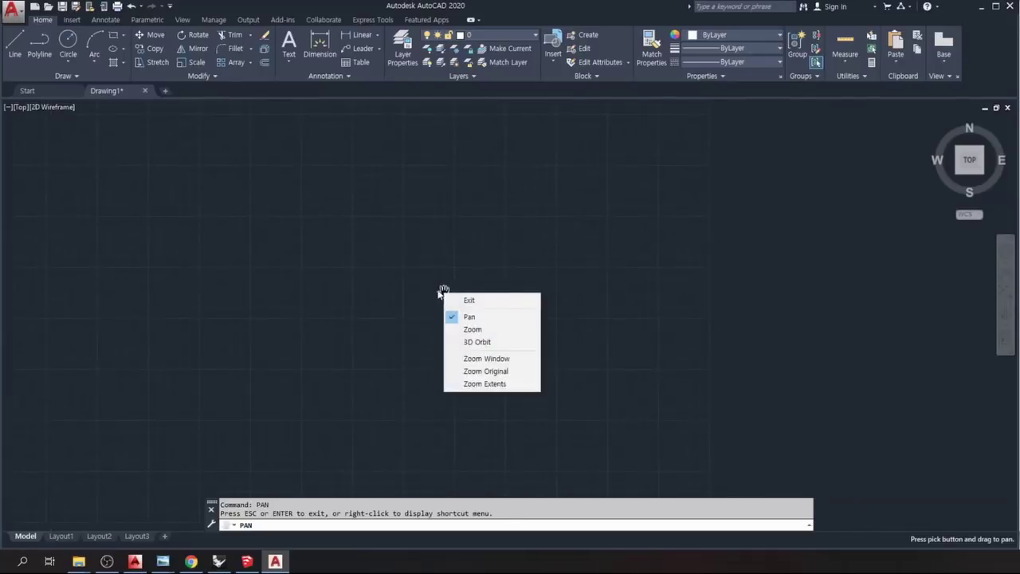
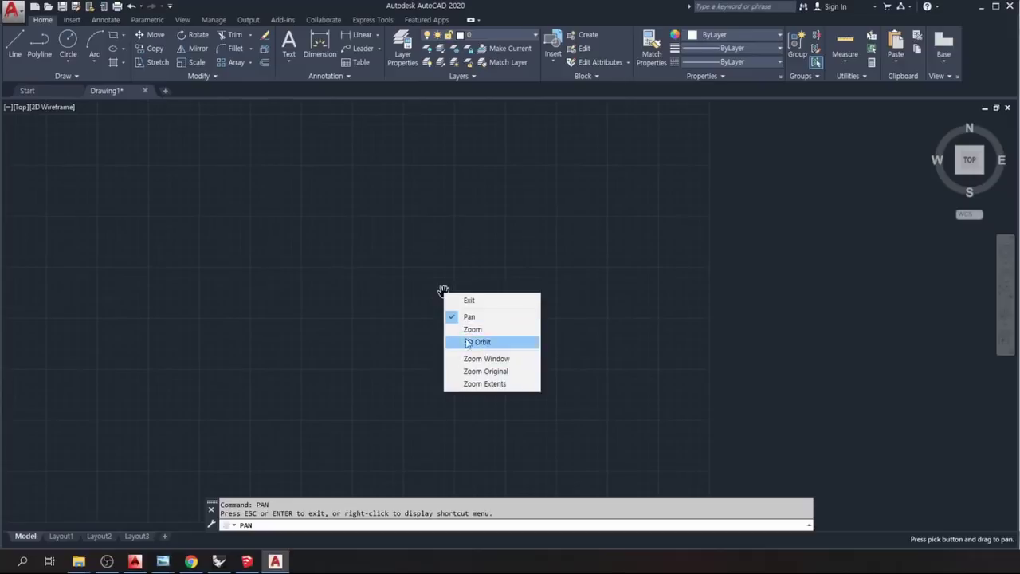
left_click(483, 302)
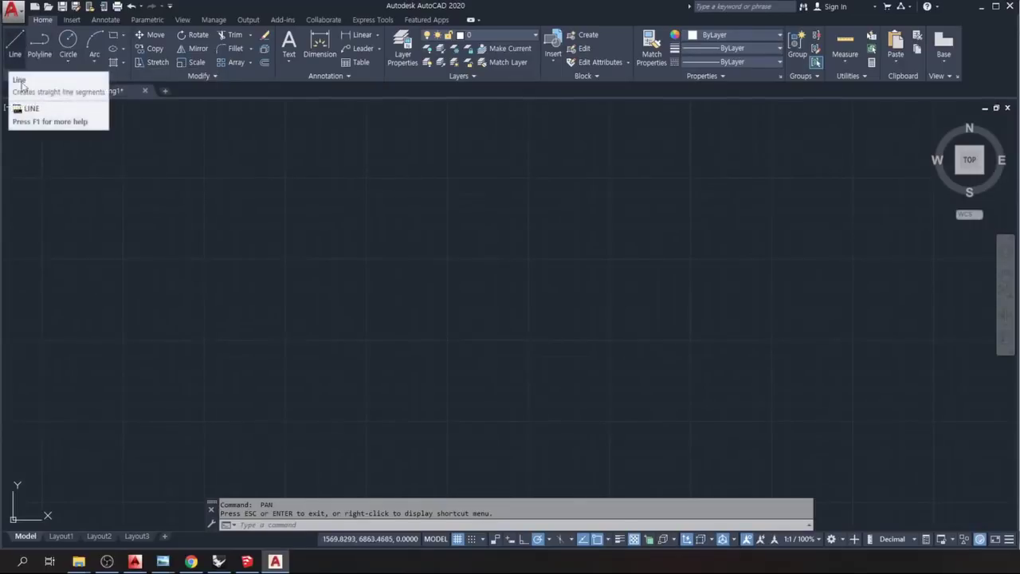
Draw a freehand zigzag of connected segments with the LINE command, turning back up and to the left after the fourth segment.
type("L")
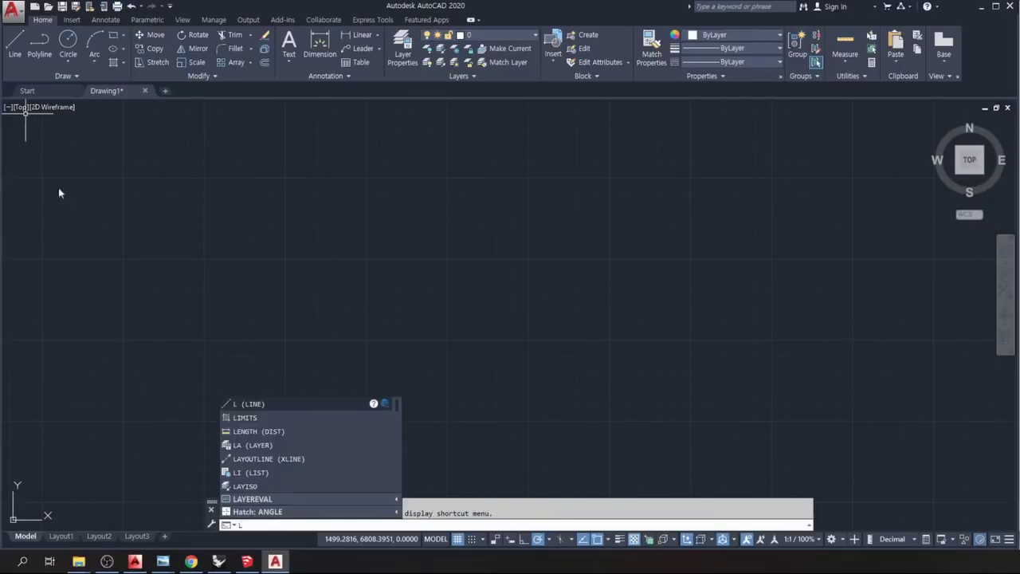
left_click(319, 403)
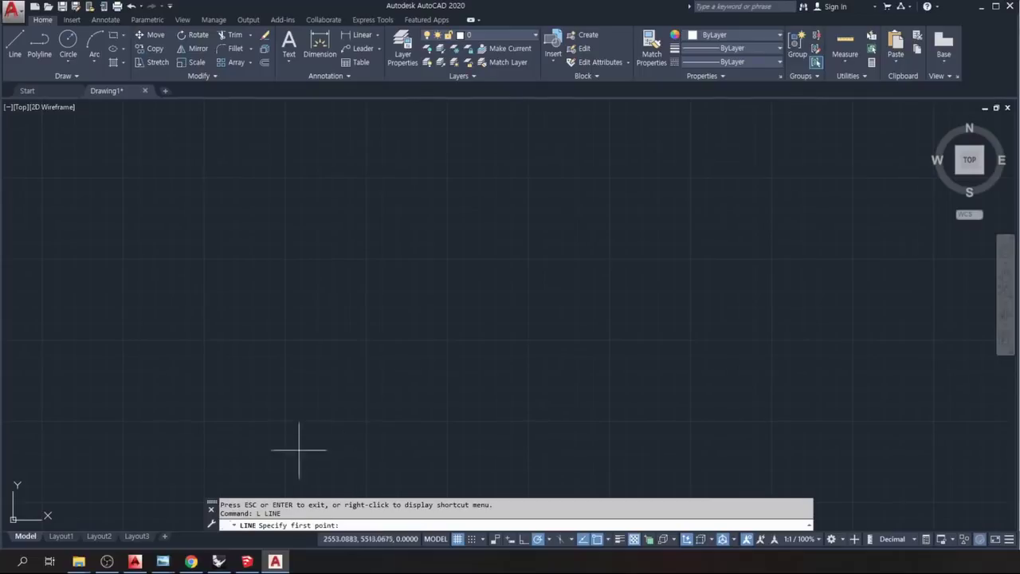
left_click(204, 345)
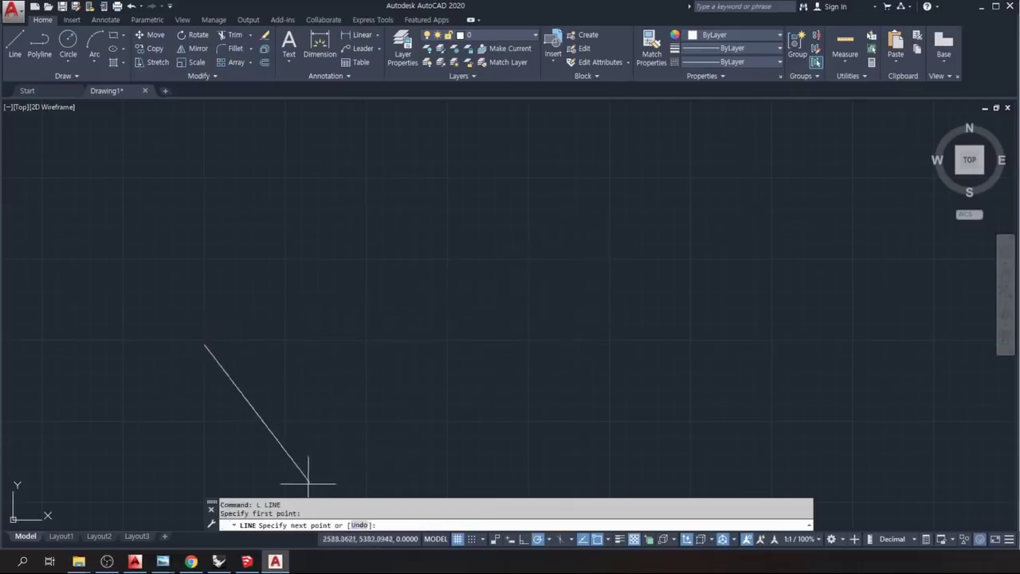
left_click(351, 396)
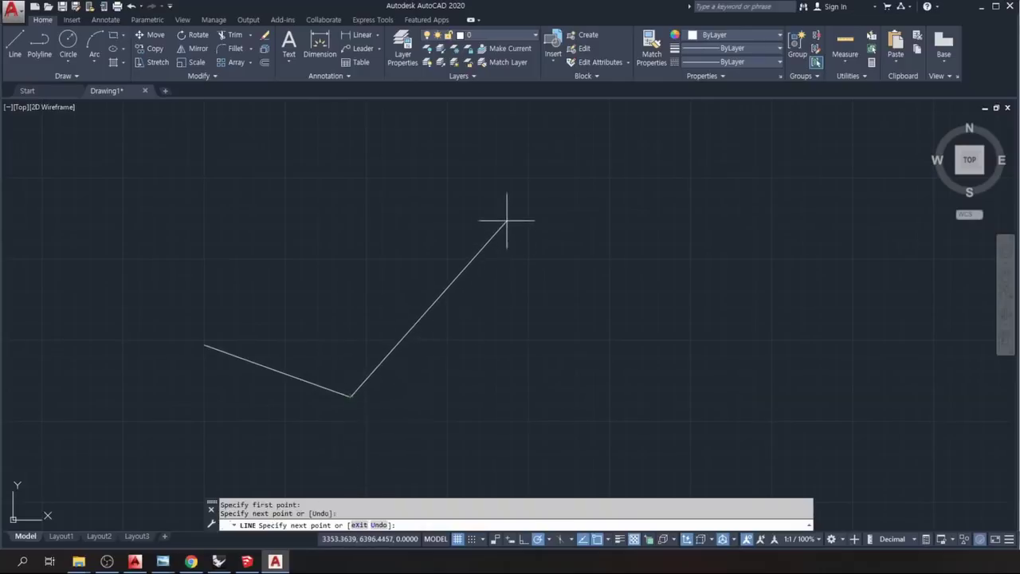
left_click(505, 220)
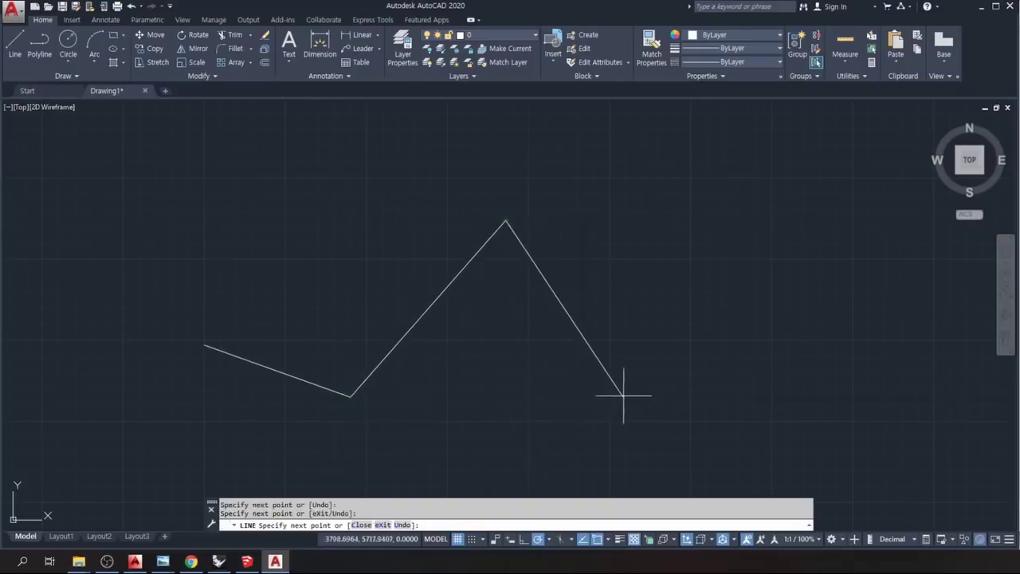
left_click(624, 393)
left_click(714, 205)
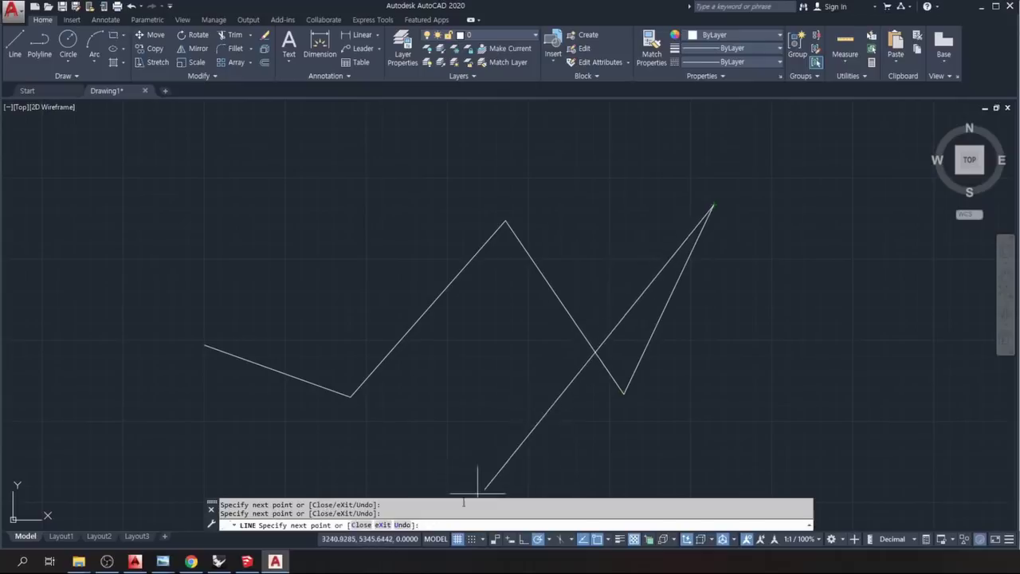
left_click(591, 136)
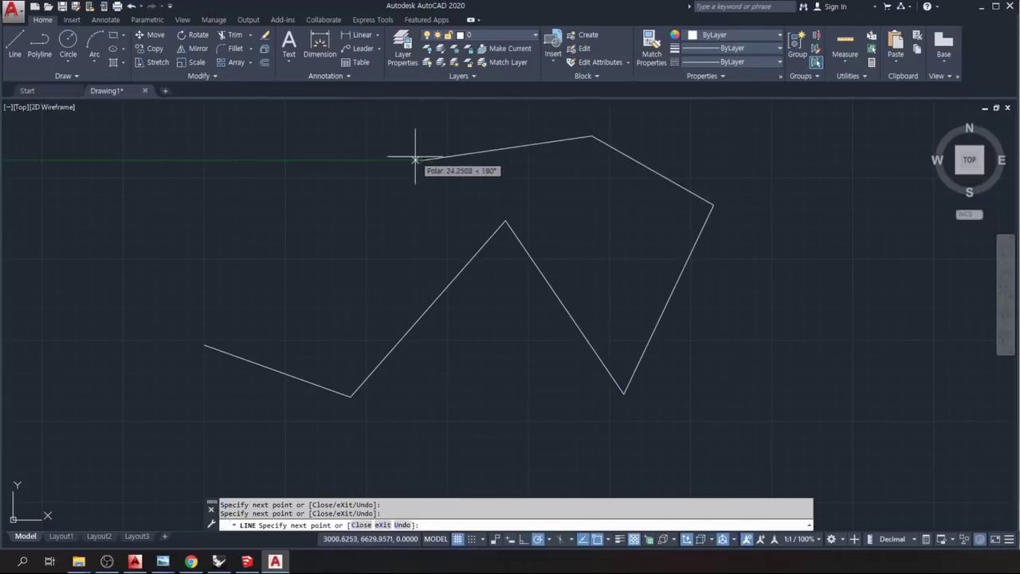
Remove the last two segments with the line's Undo option, and finish the zigzag with the eXit option.
type("u")
key("Return")
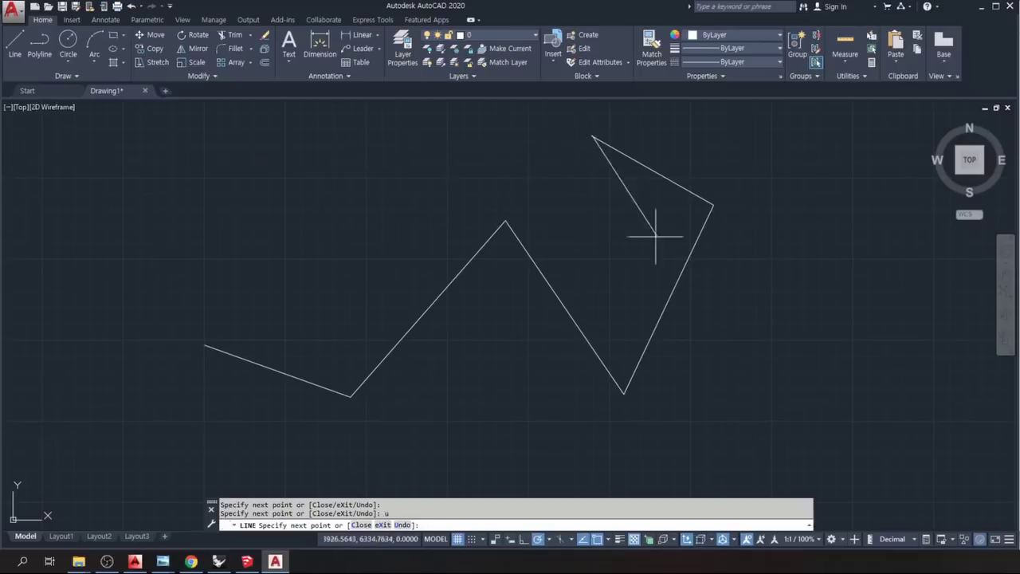
type("u")
key("Return")
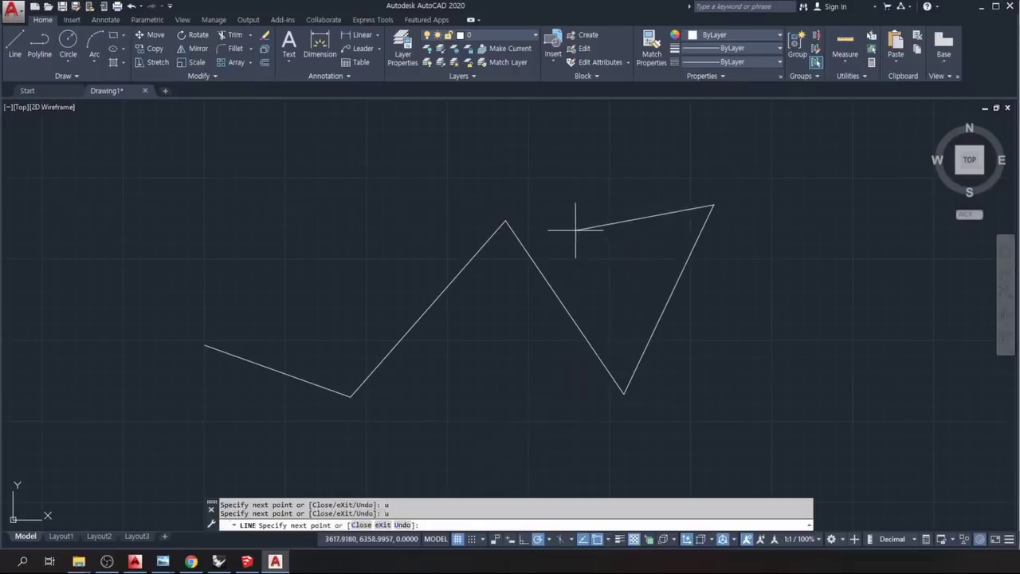
type("x")
key("Return")
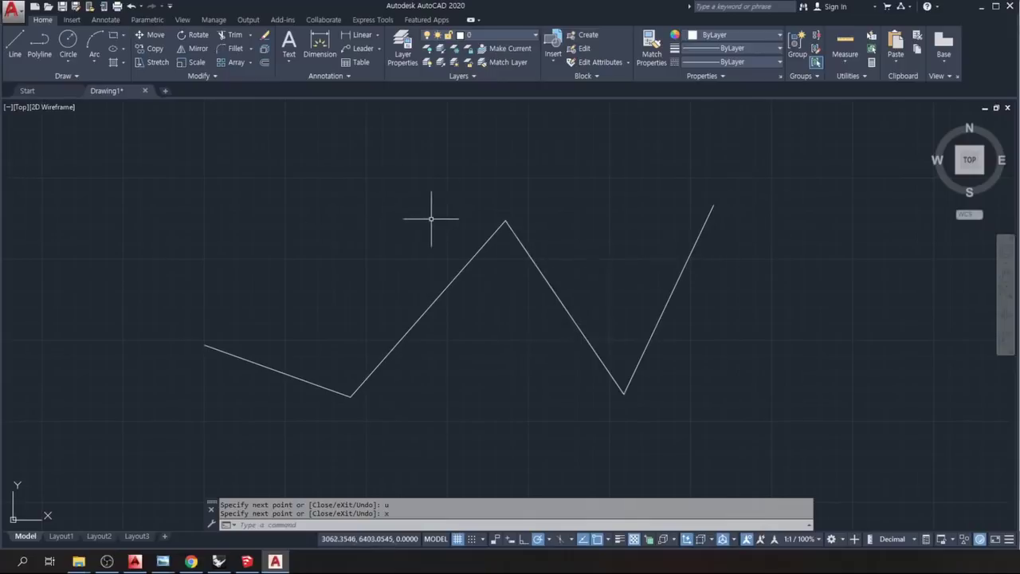
Draw a four-sided outline of connected lines overlapping the zigzag, closing it with the Close option.
key("Return")
left_click(268, 227)
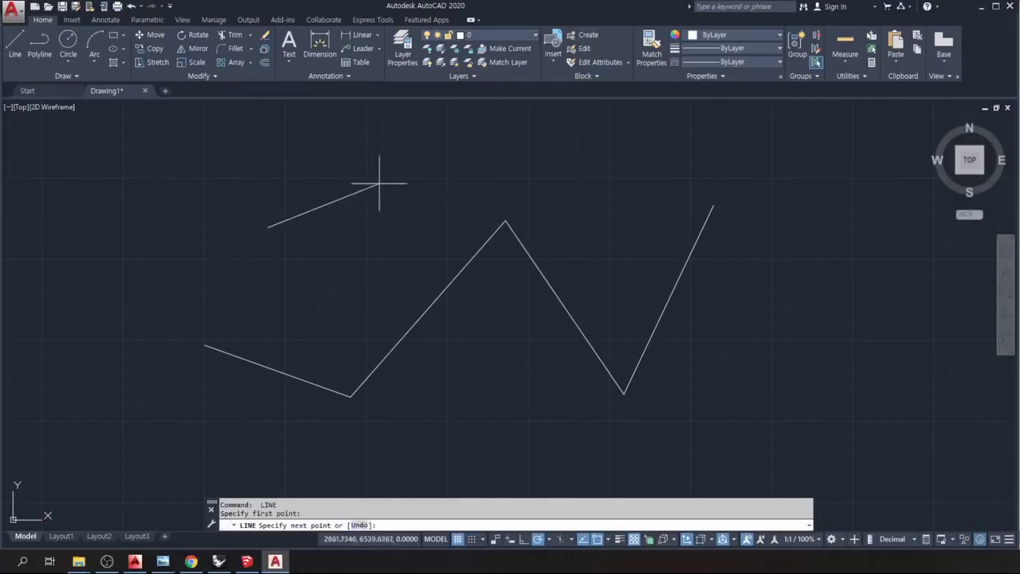
left_click(401, 163)
left_click(574, 200)
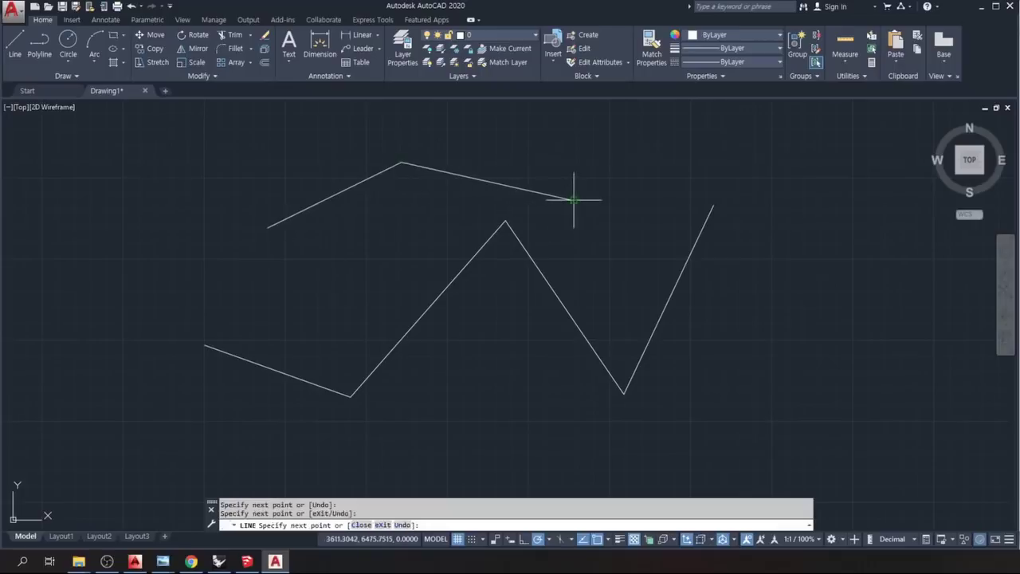
left_click(507, 365)
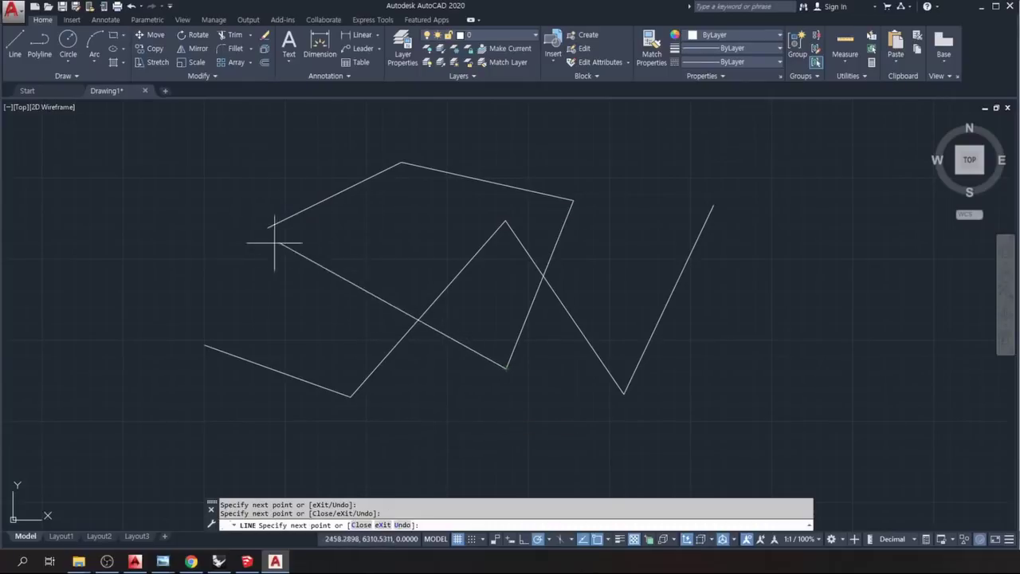
type("c")
key("Return")
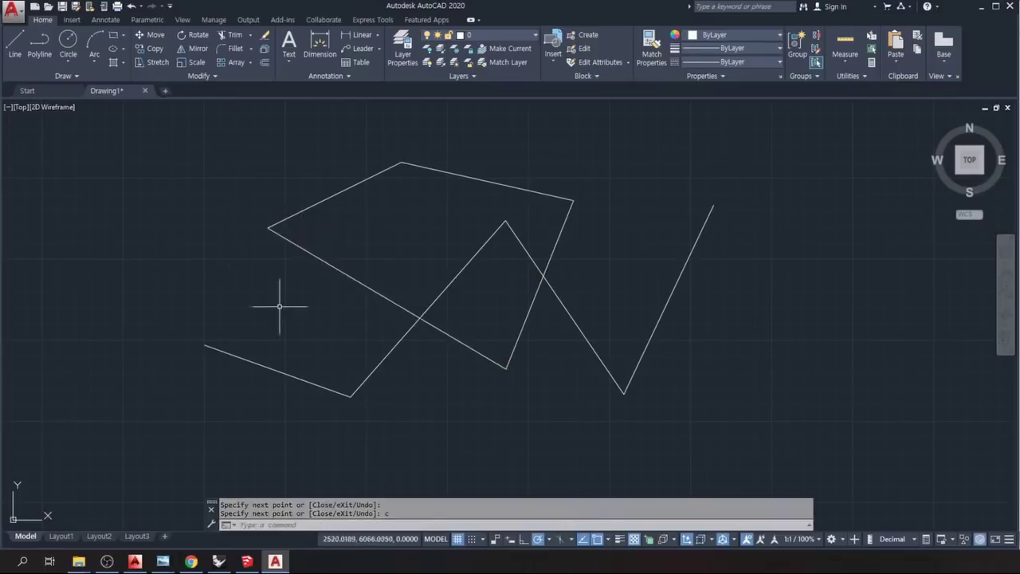
Select three sides of the closed four-sided outline one by one, checking that each side is a separate line.
left_click(303, 249)
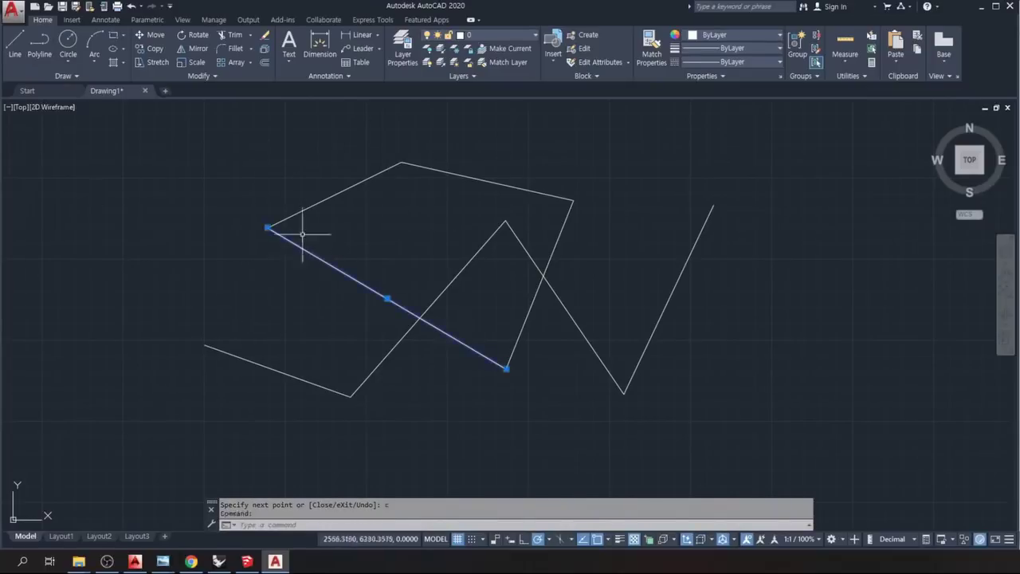
left_click(322, 204)
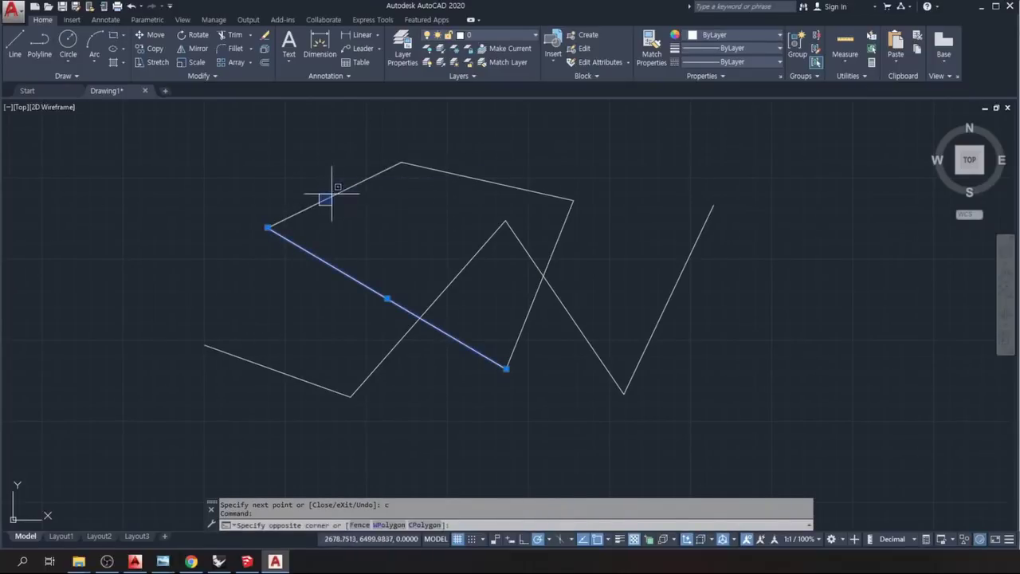
left_click(342, 193)
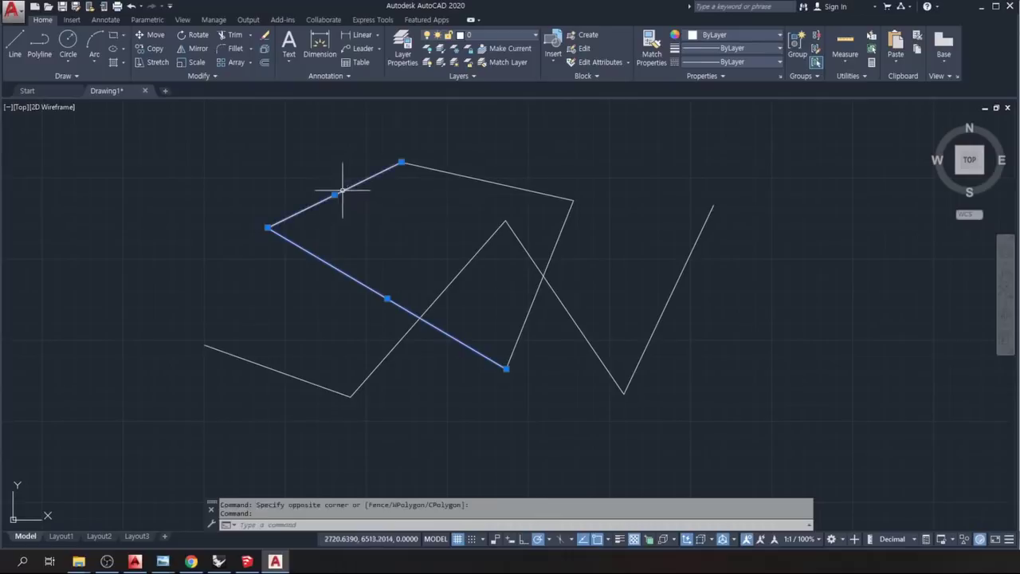
left_click(467, 170)
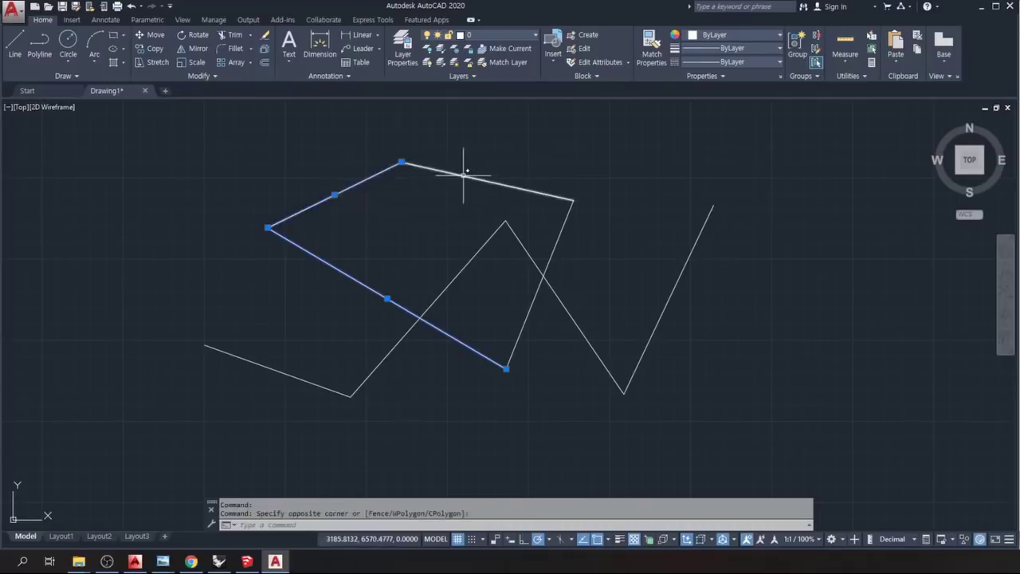
left_click(464, 174)
Switch to Rhino, maximize the Top viewport, and draw a single vertical line to the left of the Y axis with the Line tool.
left_click(219, 561)
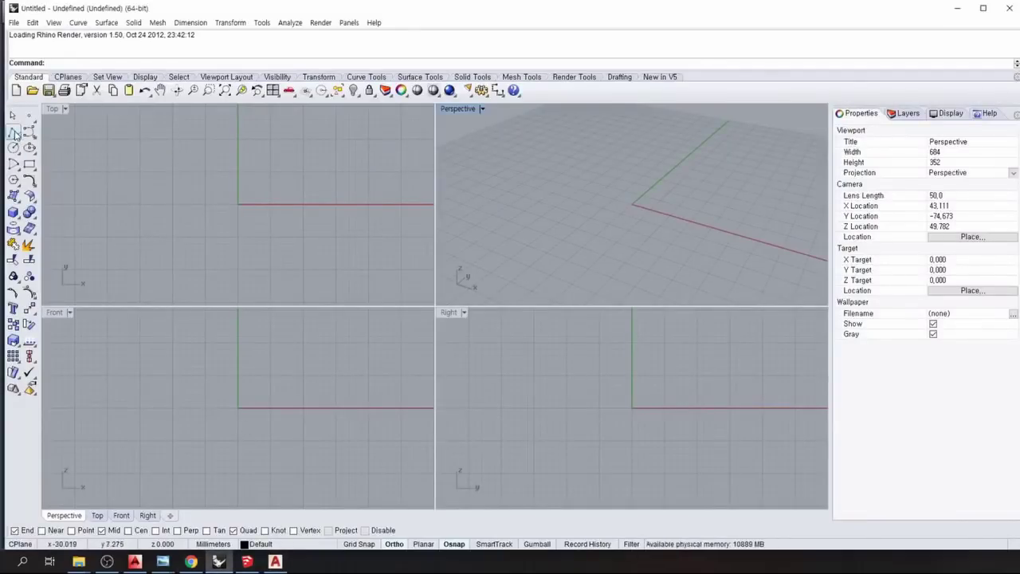
key("ctrl+F1")
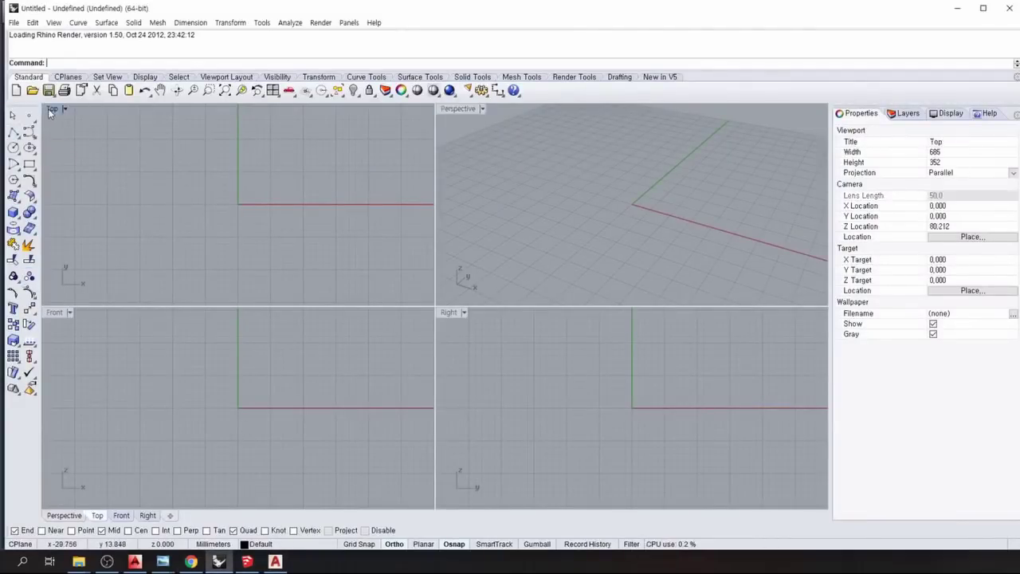
left_click(13, 132)
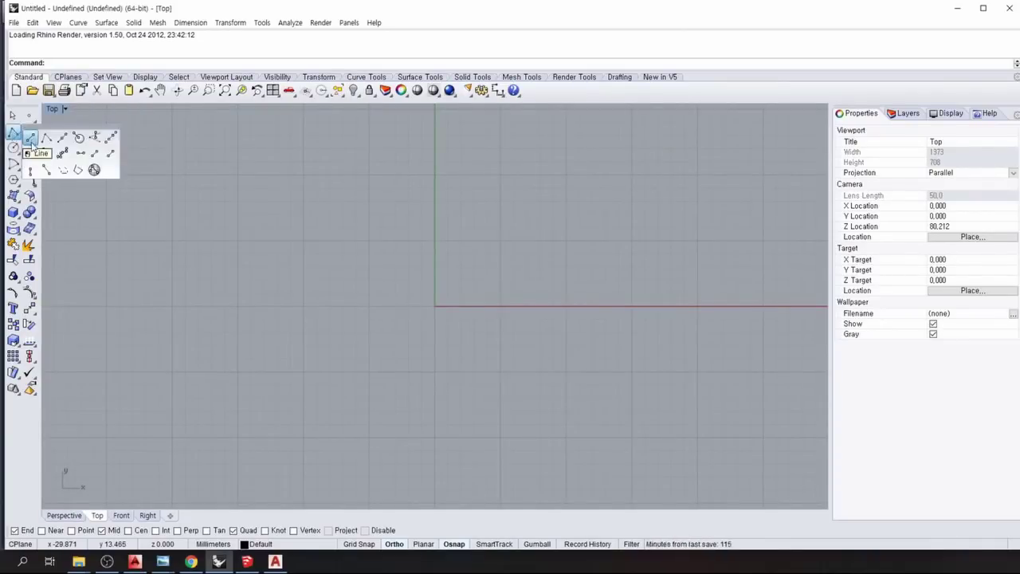
left_click(30, 140)
left_click(216, 270)
left_click(216, 200)
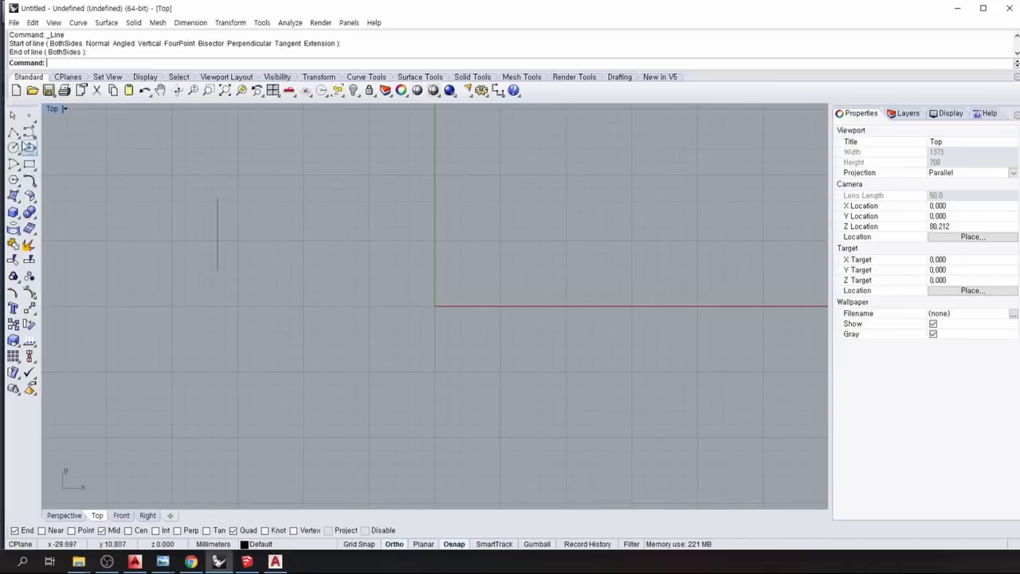
Detach the Lines tool group and begin a Polyline below the vertical line with three orthogonal segments: right, up, and right.
left_click(21, 141)
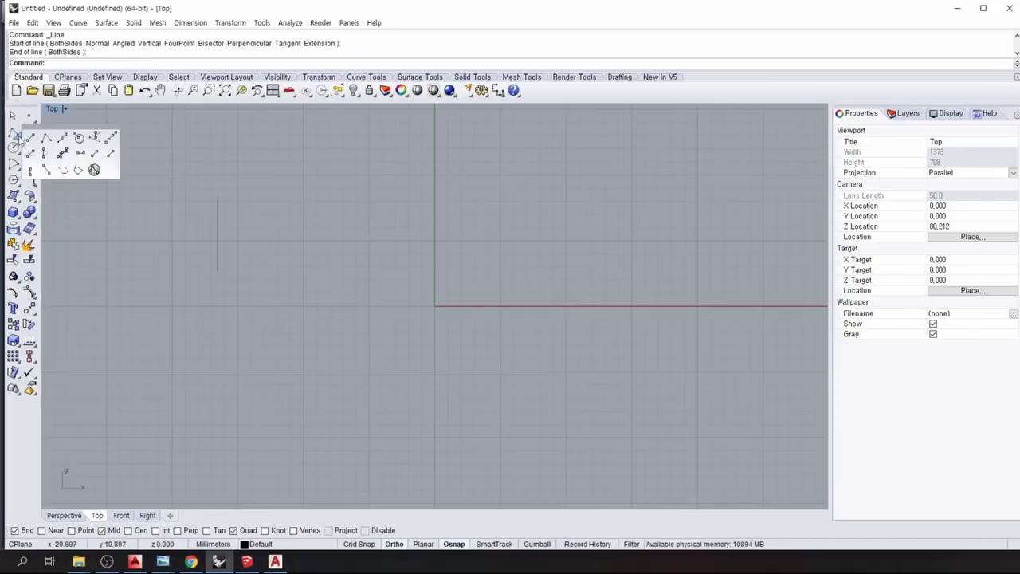
left_click_drag(45, 133, 90, 140)
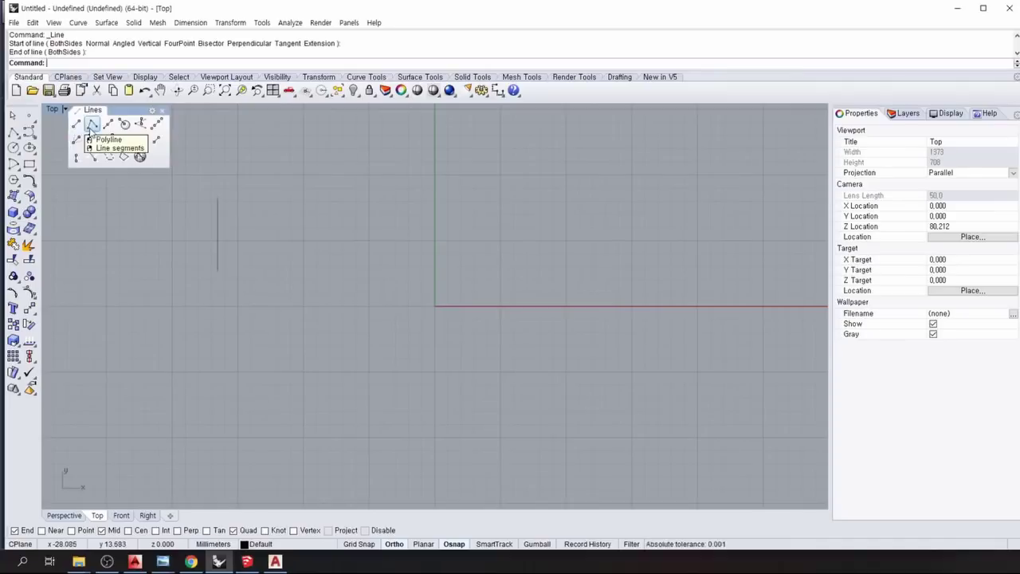
left_click(92, 127)
left_click(187, 333)
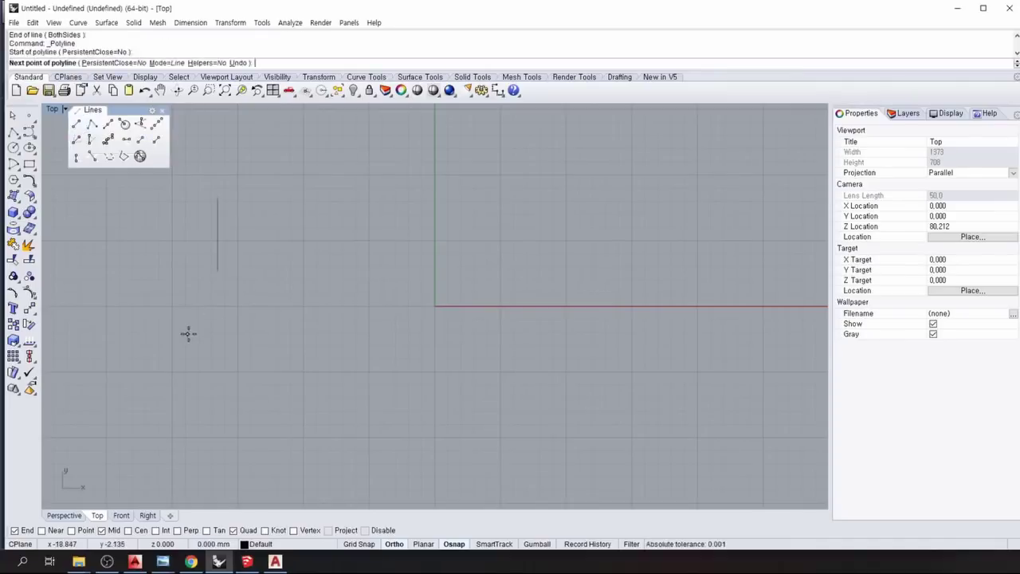
left_click(277, 334)
left_click(326, 211)
left_click(408, 211)
Turn Ortho off, continue the polyline with five freehand angled segments across the Y axis, and close it with the Close option.
key("F8")
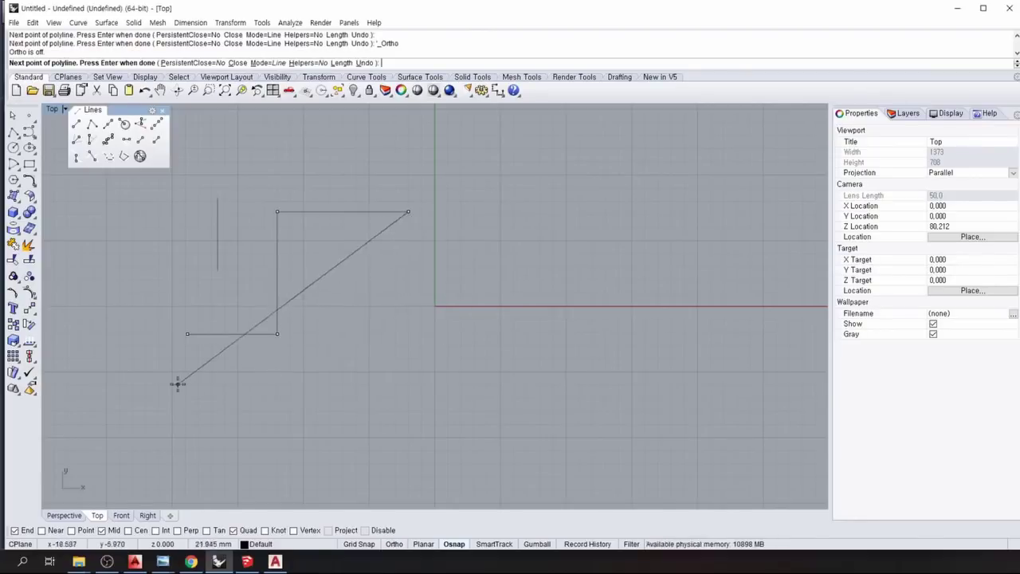
left_click(311, 389)
left_click(504, 410)
left_click(499, 261)
left_click(409, 346)
left_click(477, 225)
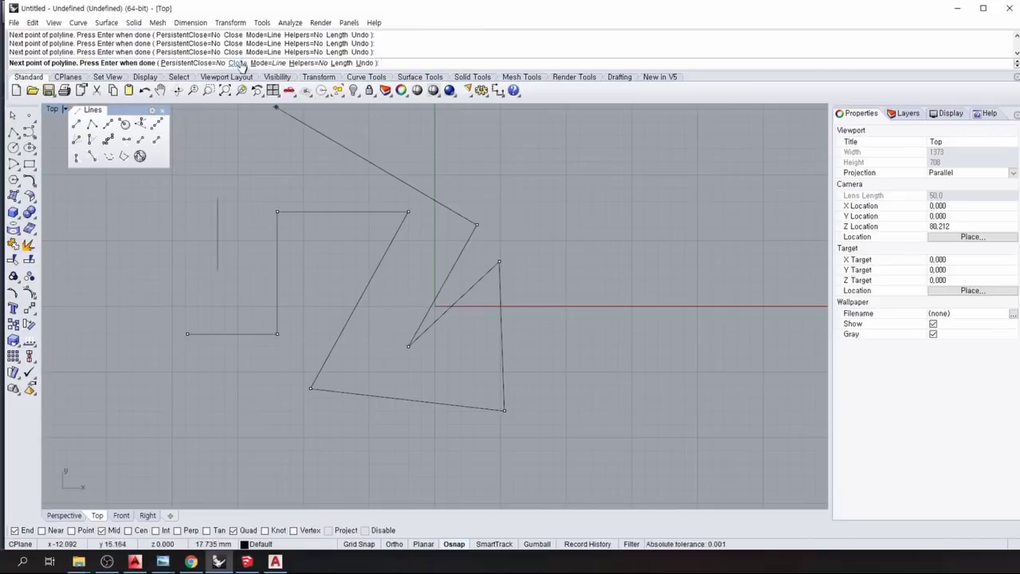
type("c")
key("Return")
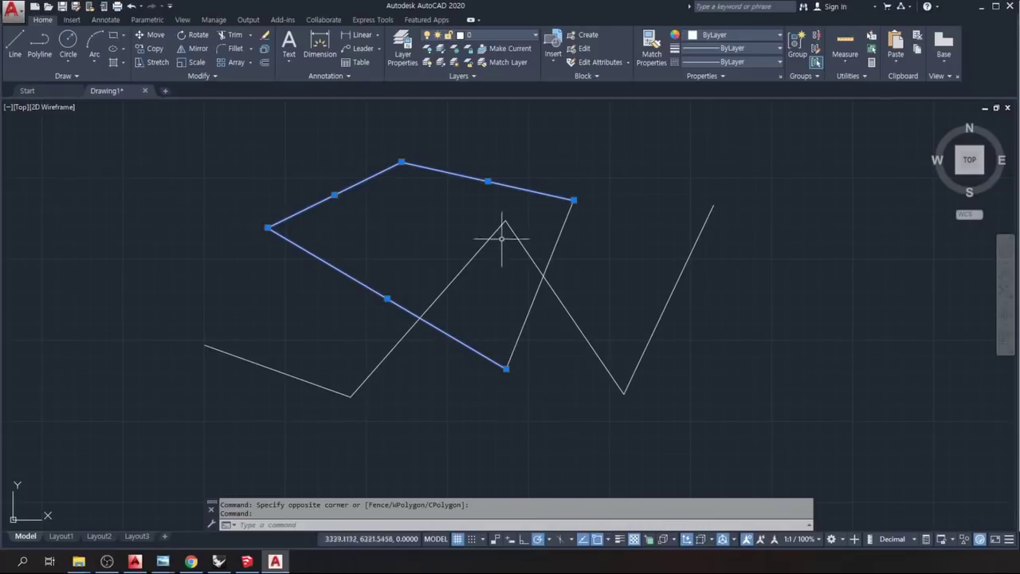
Switch back to AutoCAD and erase the zigzag and the four-sided outline with the ERASE command and a crossing window.
mouse_move(574, 200)
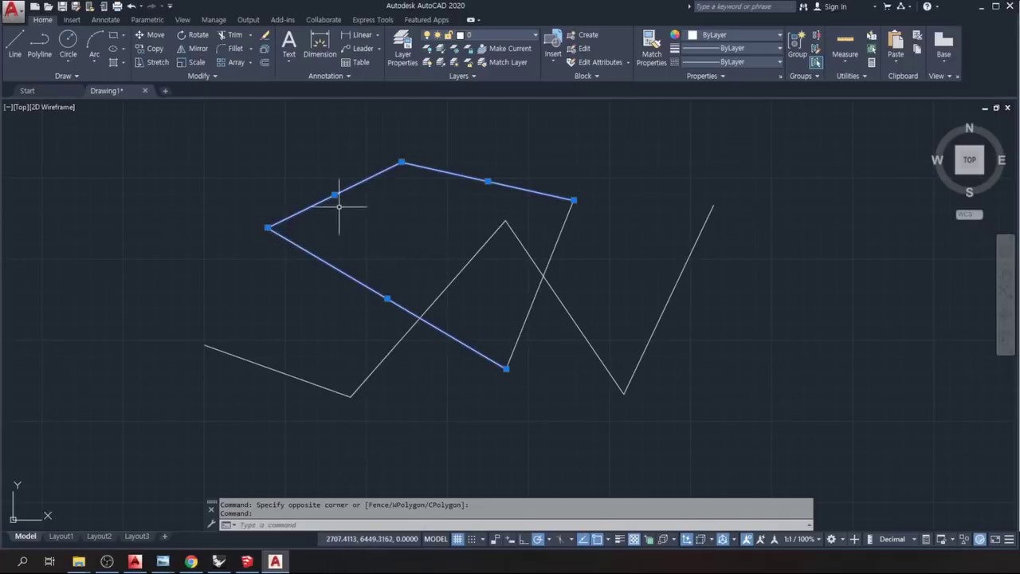
type("l")
key("Return")
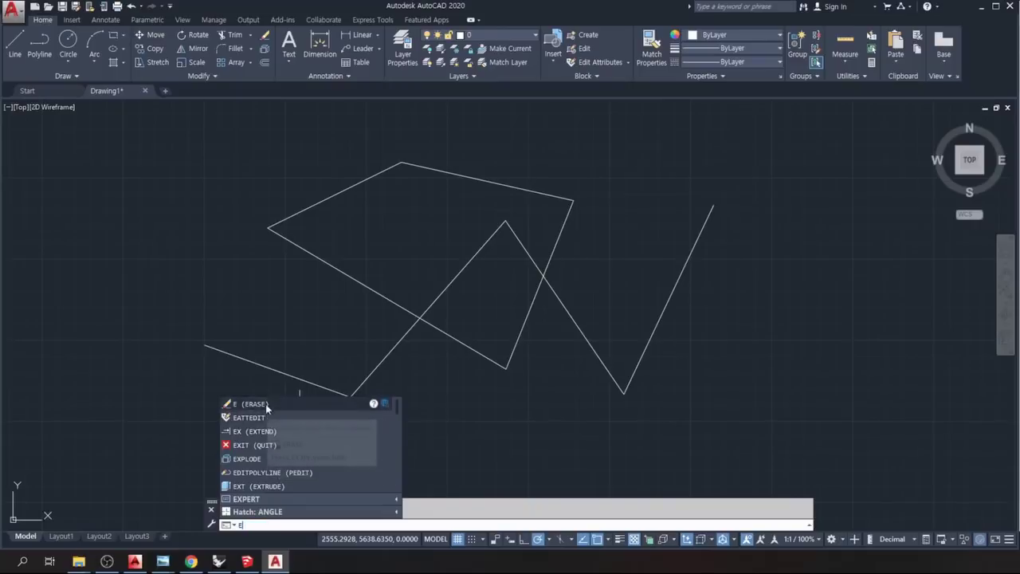
left_click(265, 403)
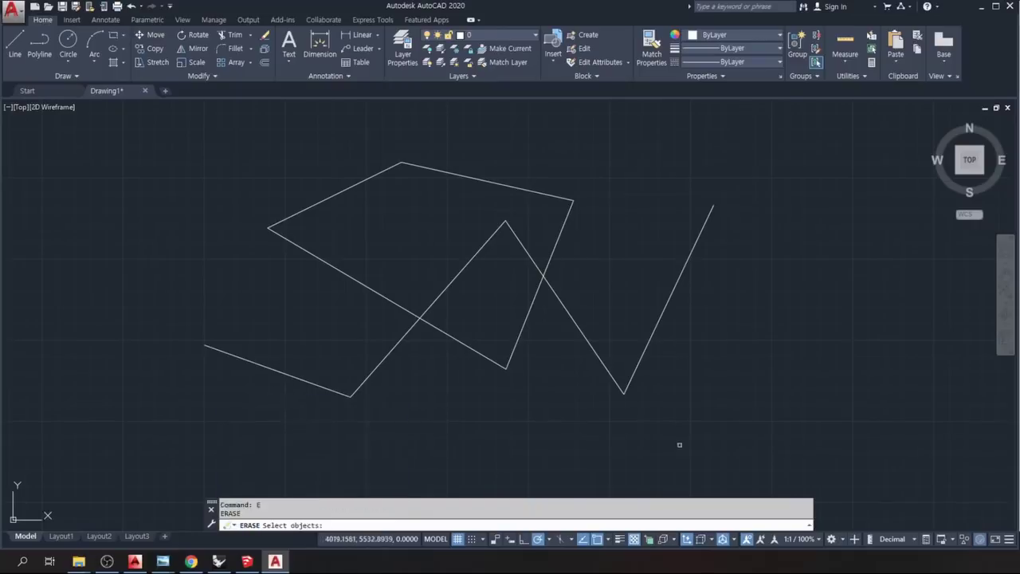
left_click(739, 451)
left_click(160, 178)
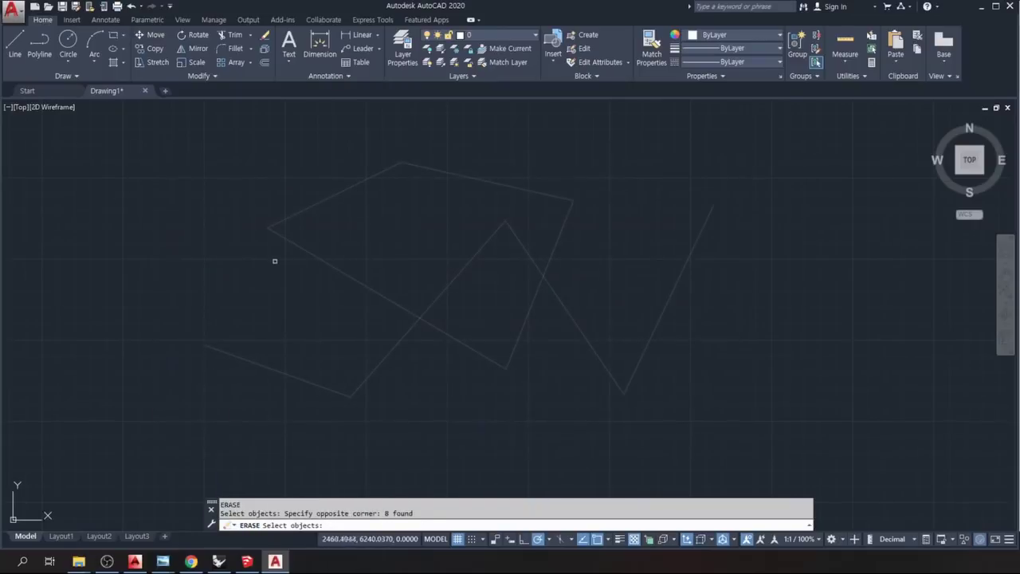
key("Return")
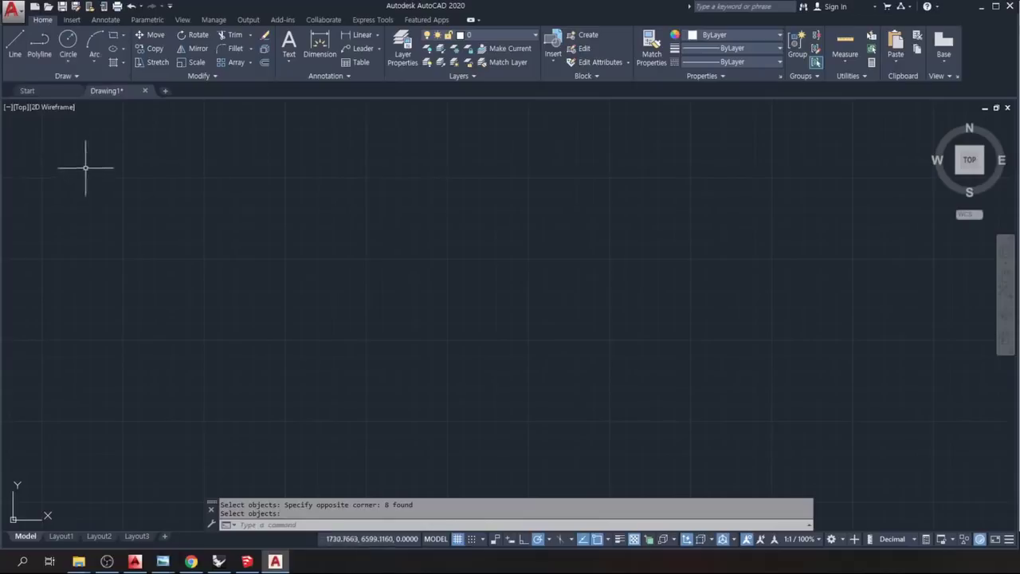
Draw a freehand six-sided shape with the Polyline command, finishing it with the Close option.
type("l")
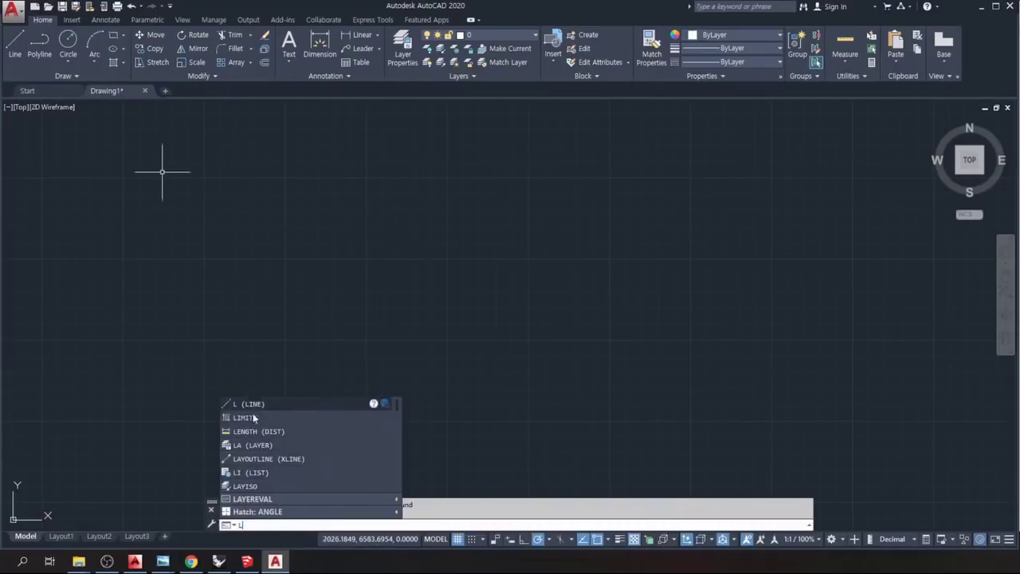
left_click(42, 44)
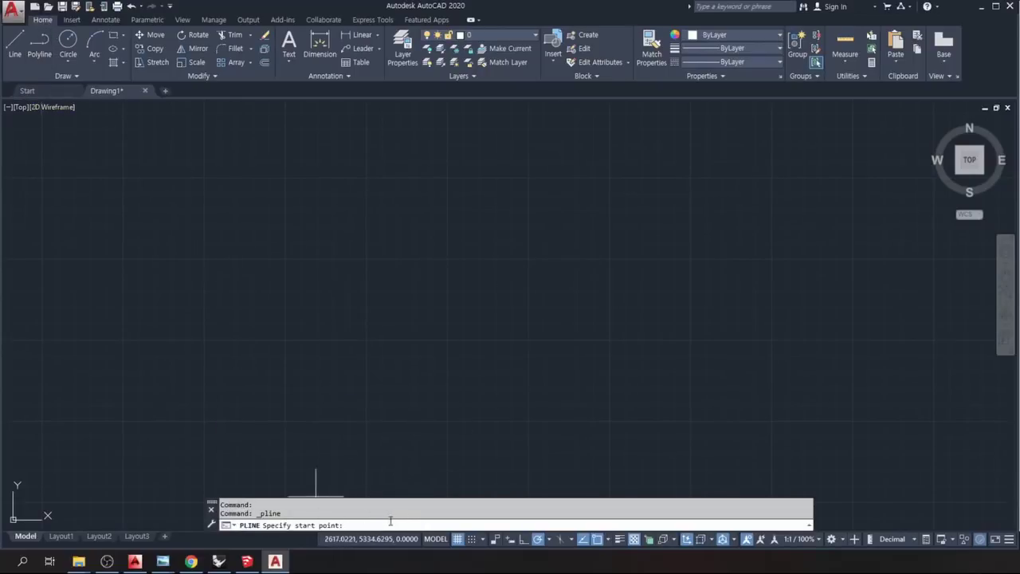
left_click(337, 333)
left_click(450, 235)
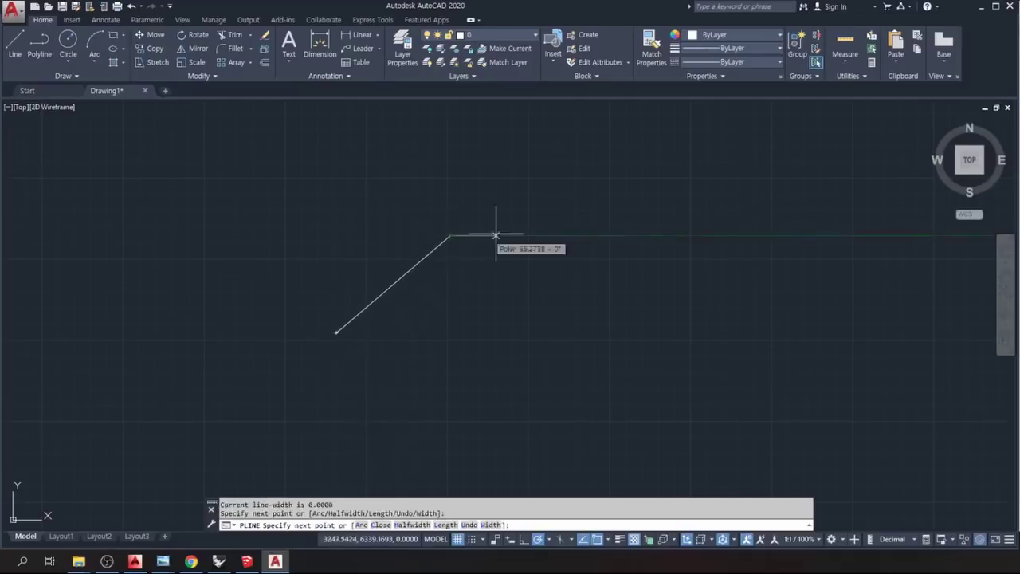
left_click(600, 281)
left_click(472, 380)
left_click(295, 394)
left_click(220, 305)
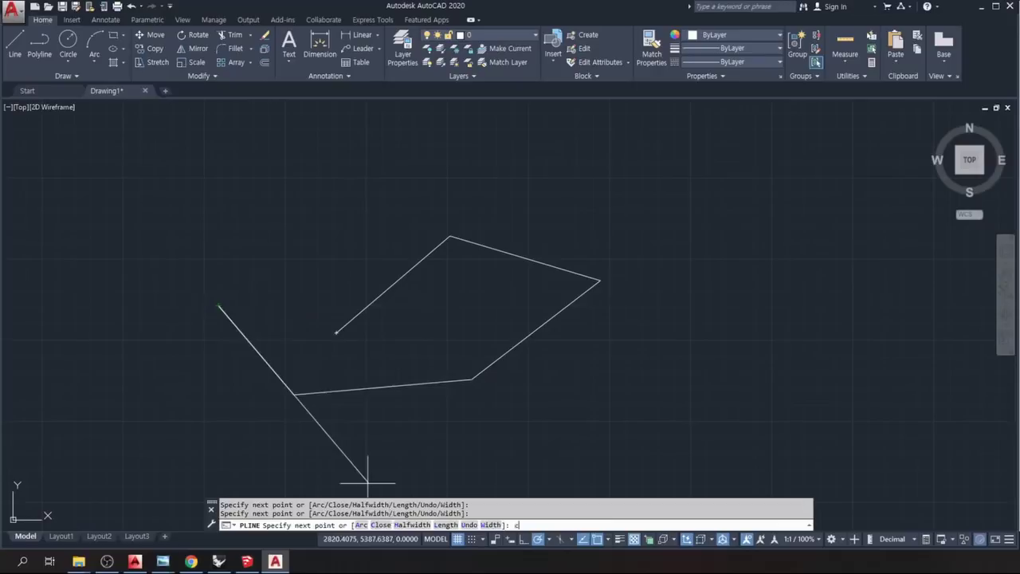
type("c")
key("Return")
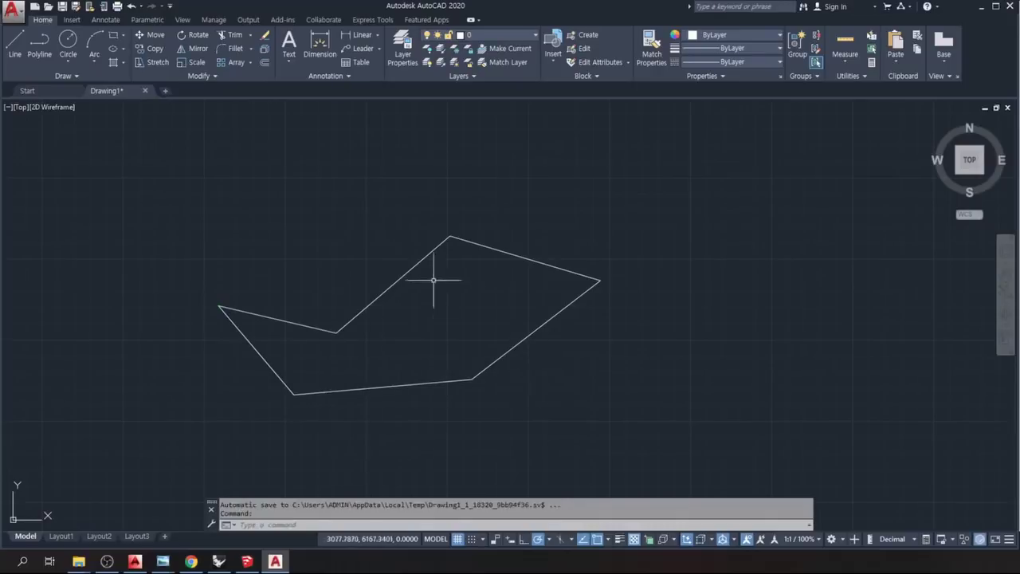
Select the closed polyline to check that it is a single object, and clear the selection.
left_click(409, 273)
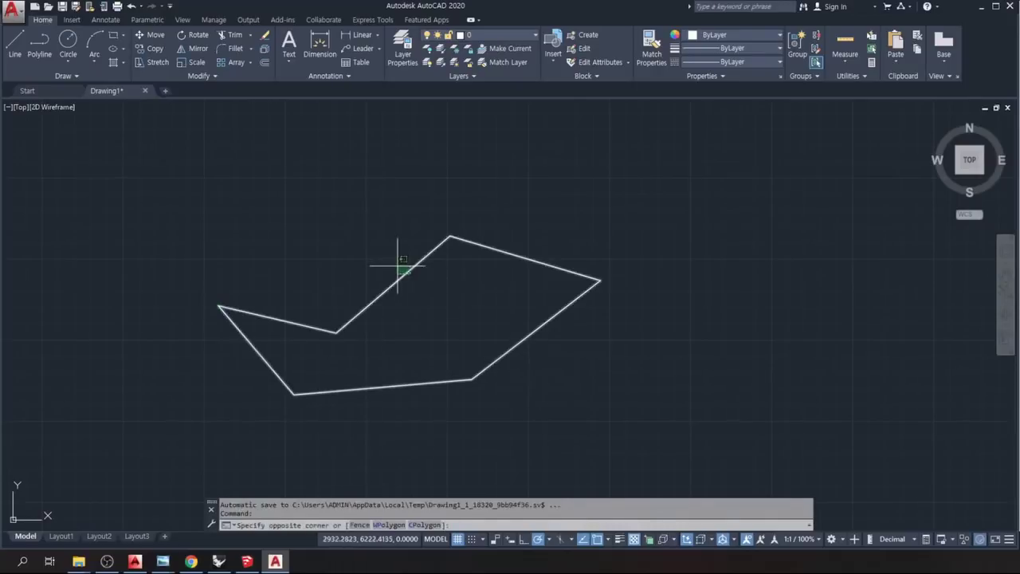
left_click(404, 269)
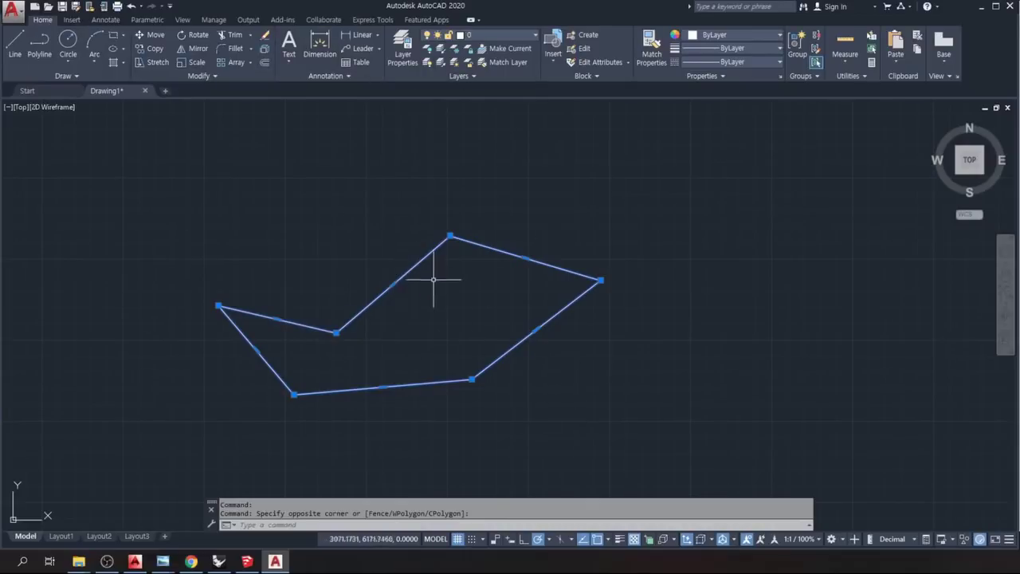
key("Escape")
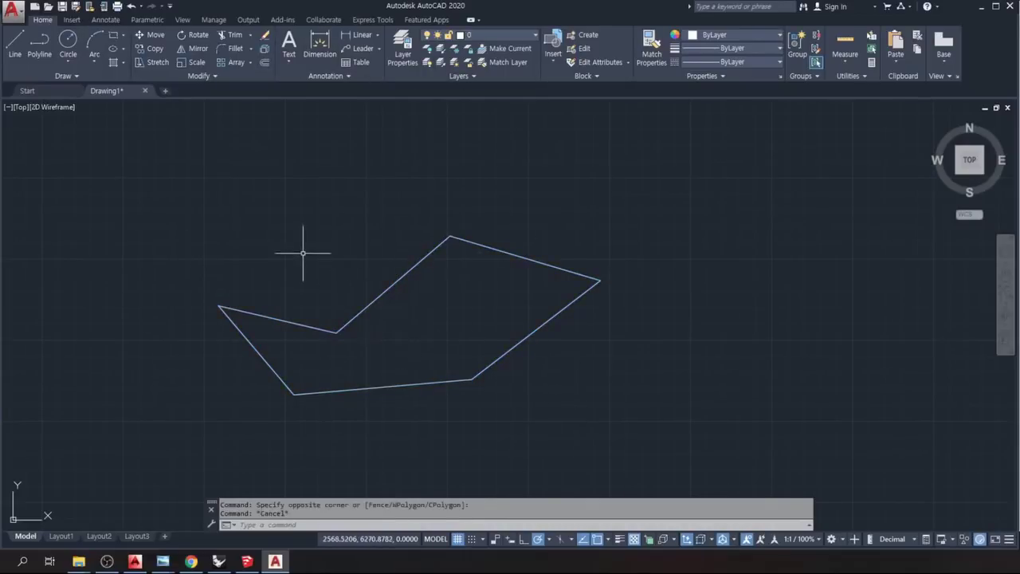
Break the closed polyline into separate lines with the EXPLODE command.
type("EX")
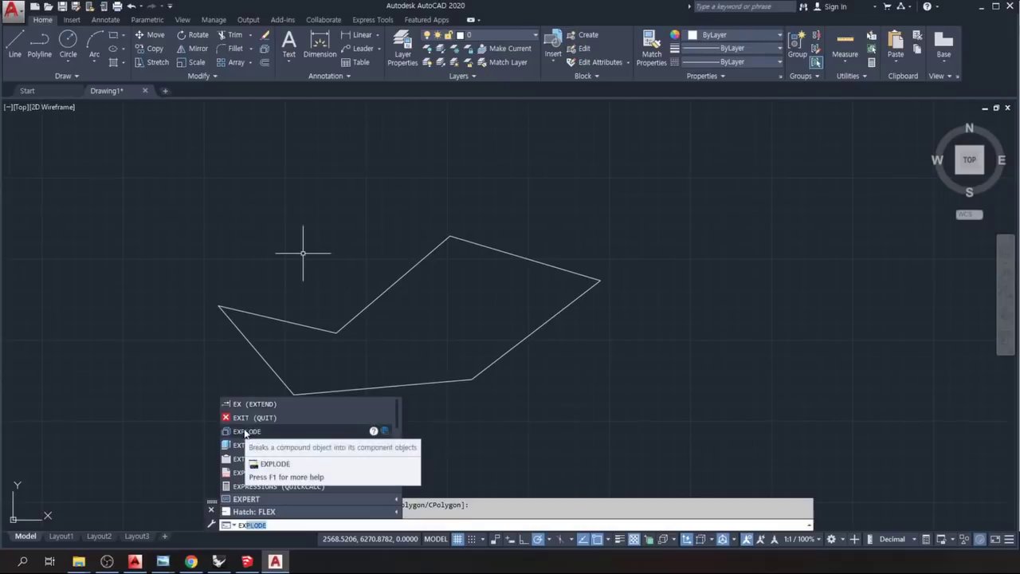
left_click(245, 432)
left_click(308, 329)
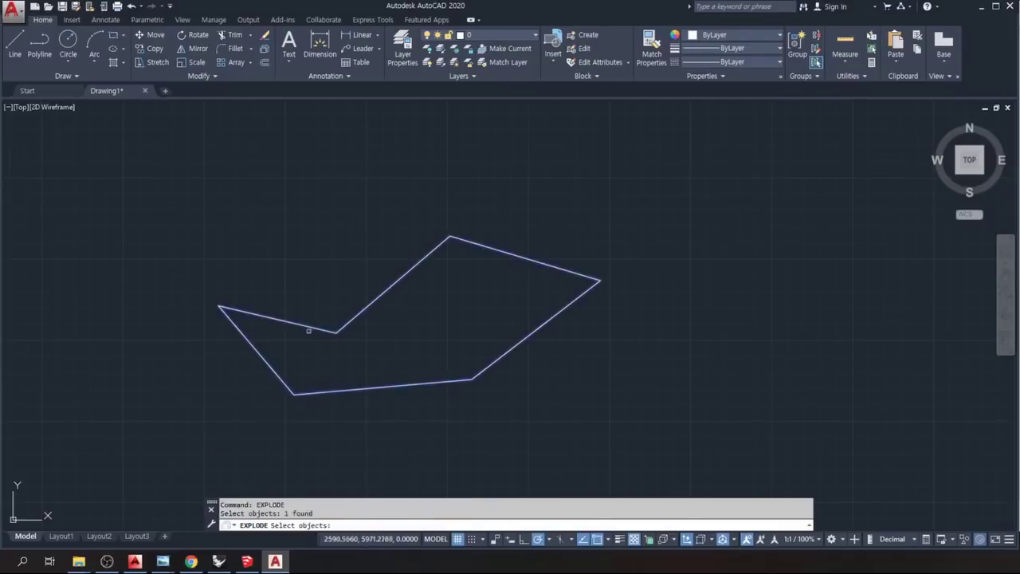
left_click(204, 292)
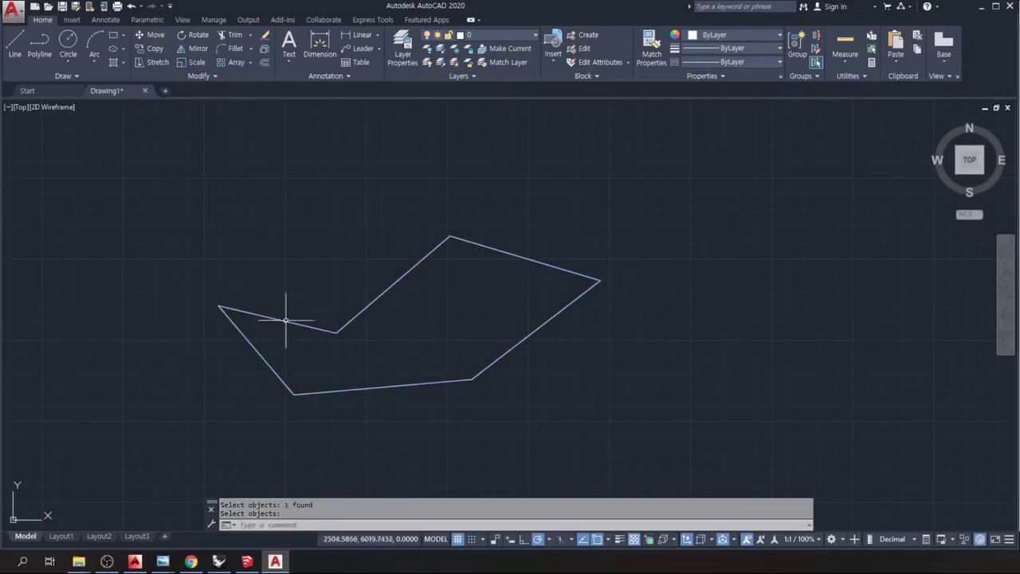
Select the sides of the exploded shape one by one, checking that they are separate lines.
left_click(278, 319)
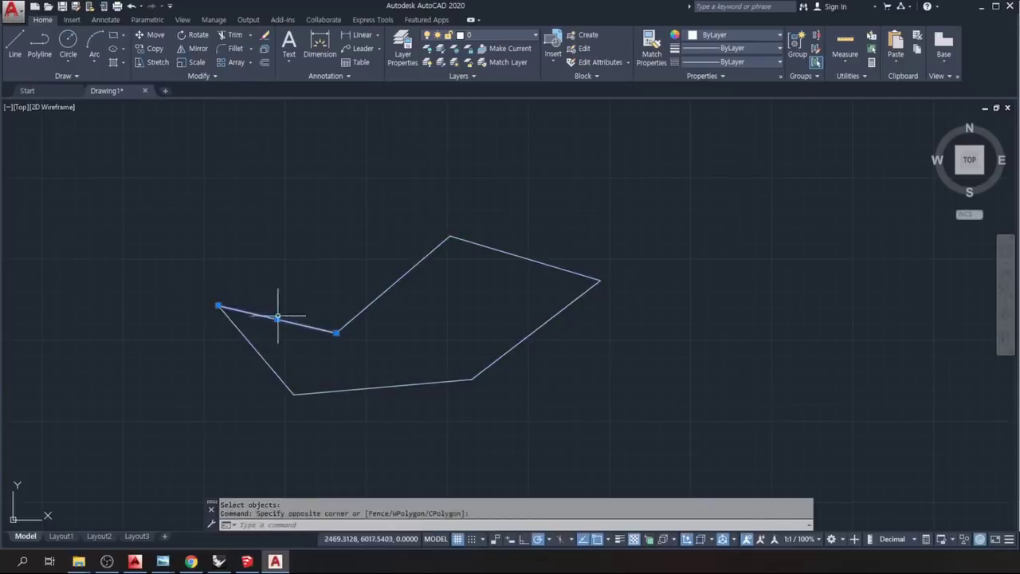
left_click(372, 303)
left_click(511, 287)
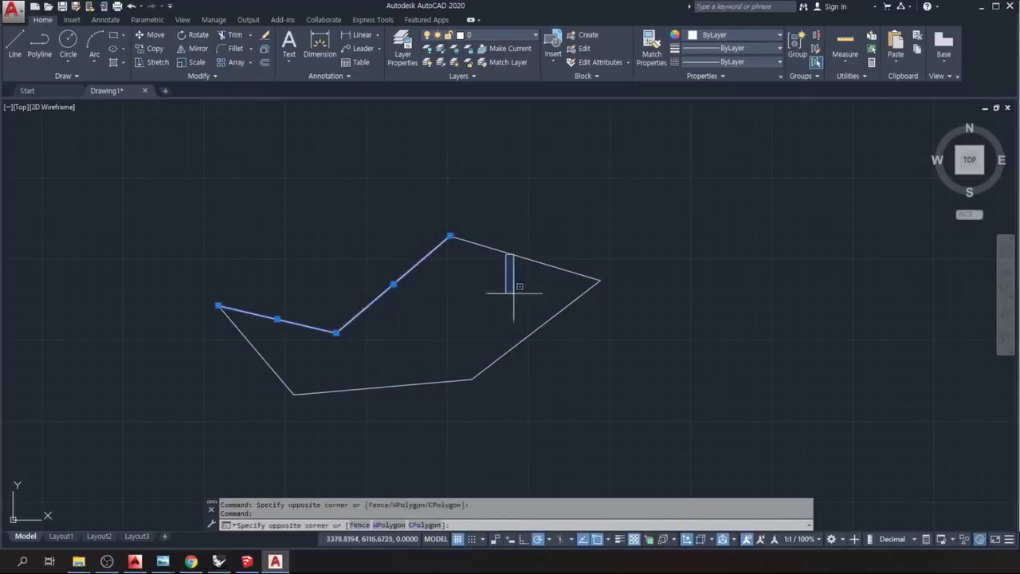
left_click(507, 233)
left_click(529, 336)
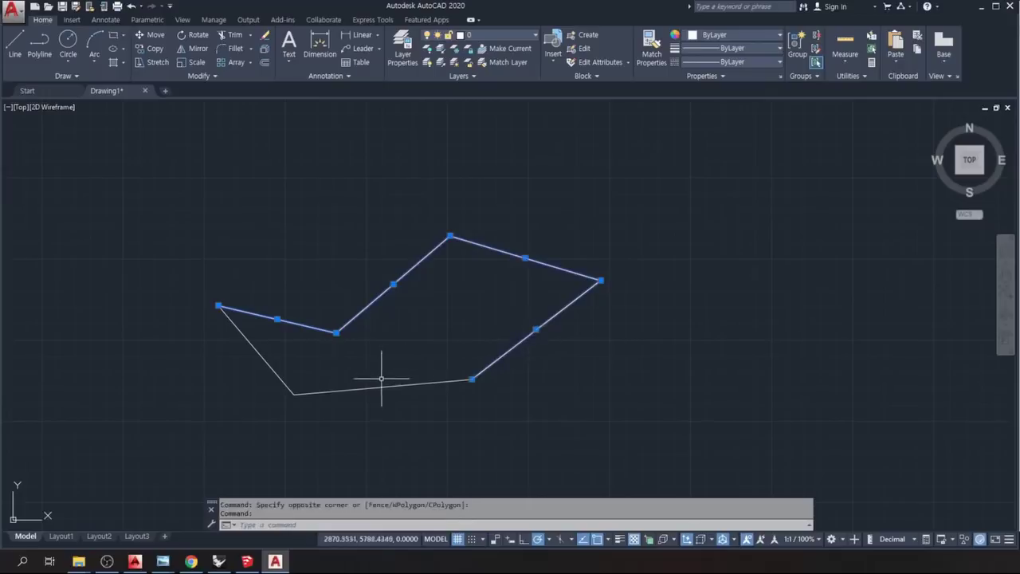
left_click(331, 392)
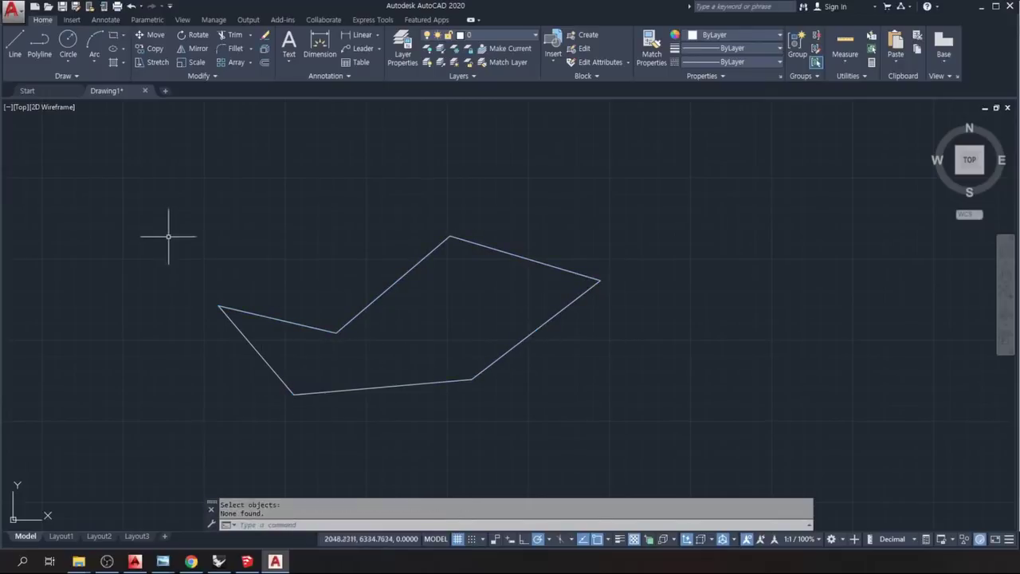
Erase all the separate lines of the exploded six-sided shape with one window selection.
type("e")
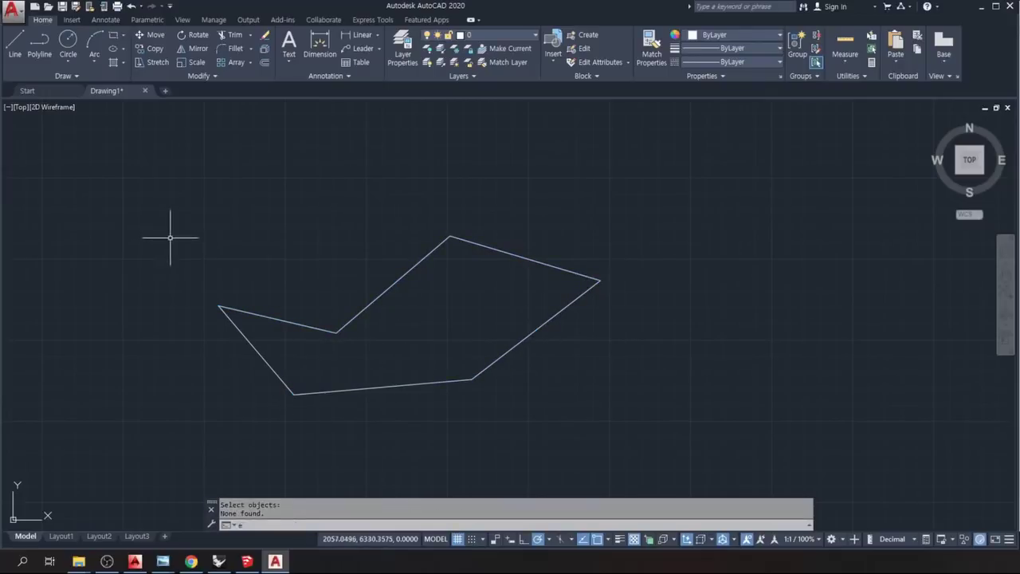
key("Return")
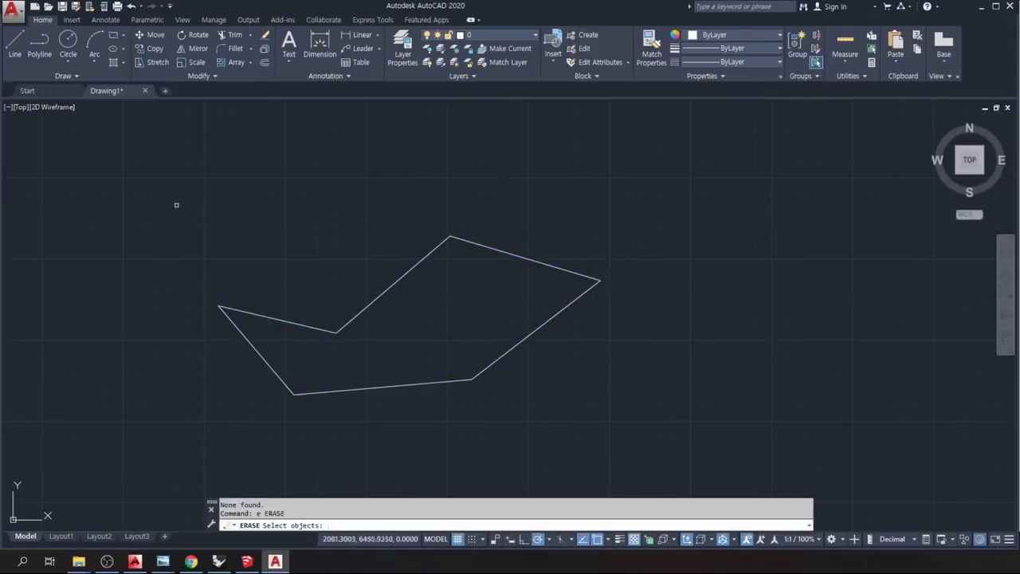
left_click(176, 205)
left_click(689, 457)
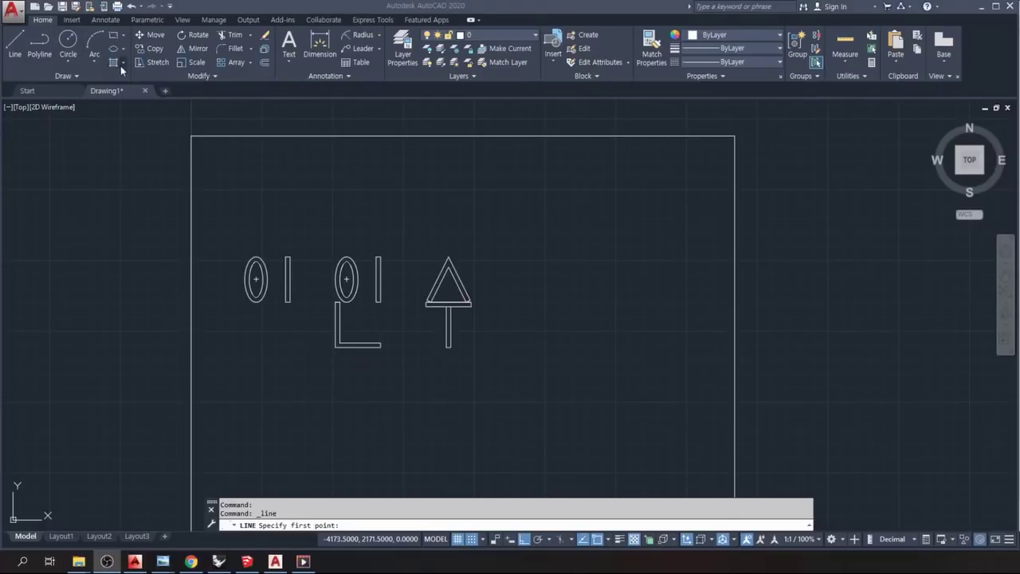
left_click(518, 280)
type("rec")
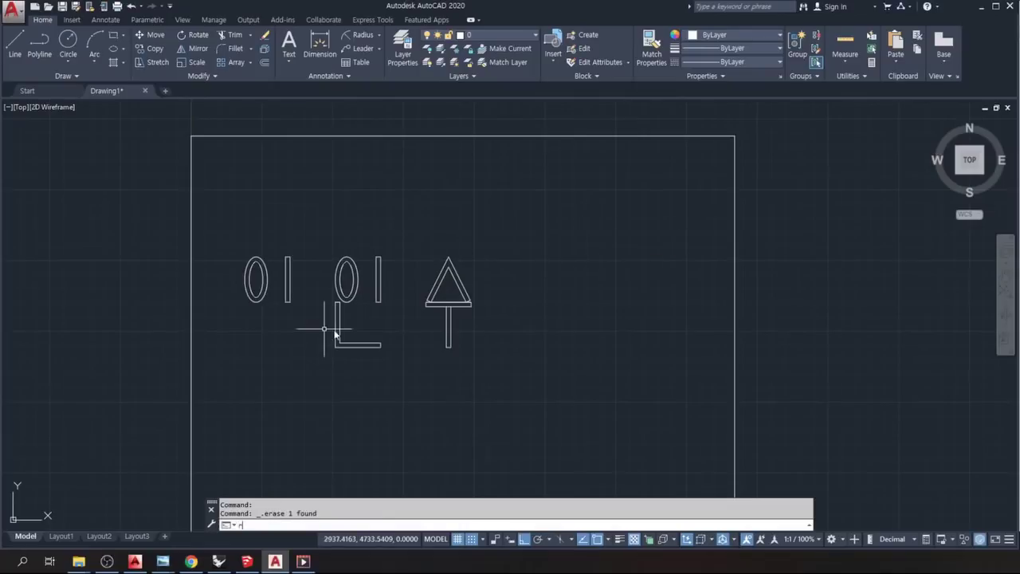
key("Return")
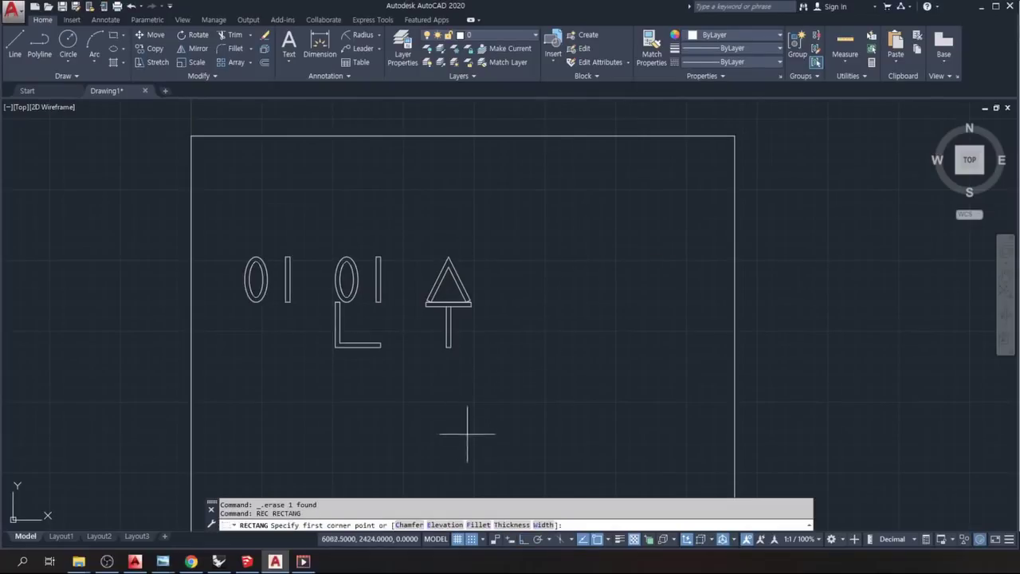
left_click(507, 438)
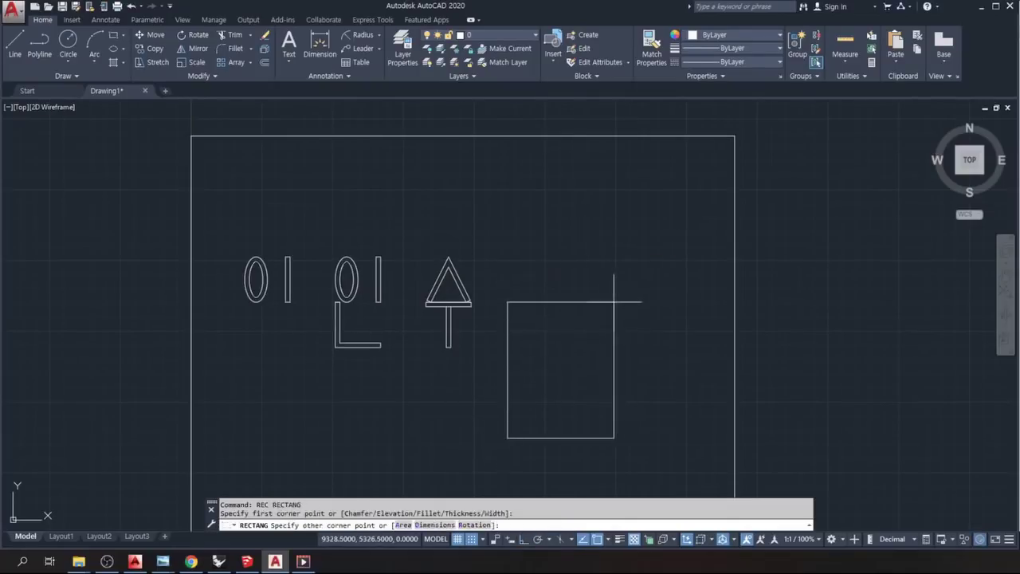
key("F8")
type("@")
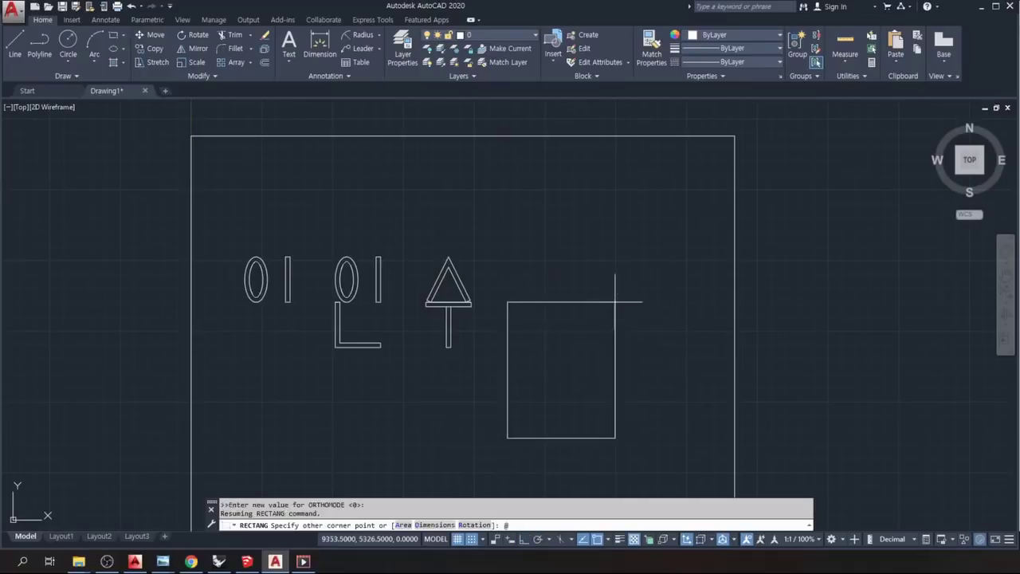
type("1000,1000")
key("Return")
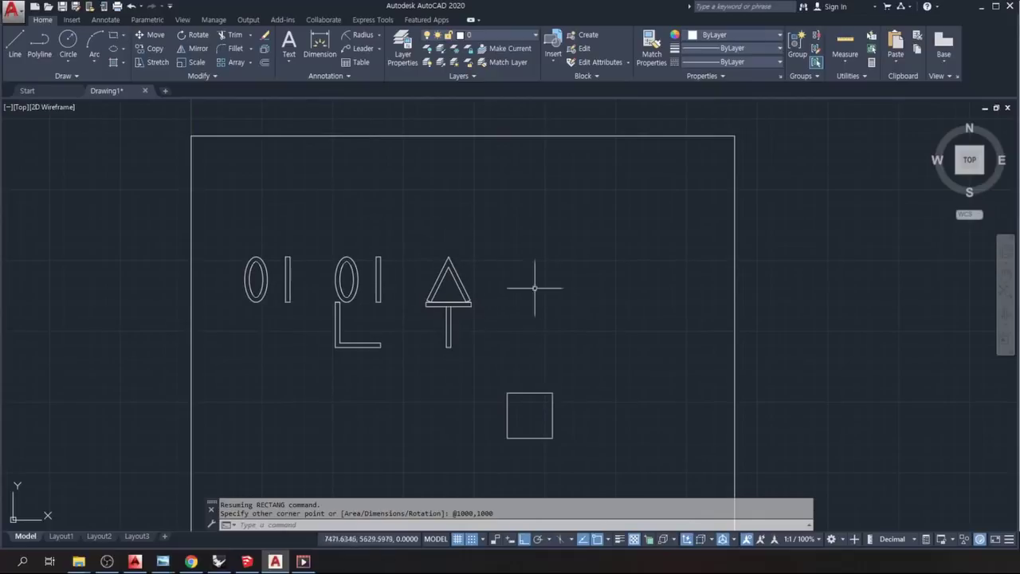
Draw a narrow upright rectangle about 240 by 1200 with the Line command above the first vertical bar, closing it at its start point.
left_click(15, 41)
left_click(289, 235)
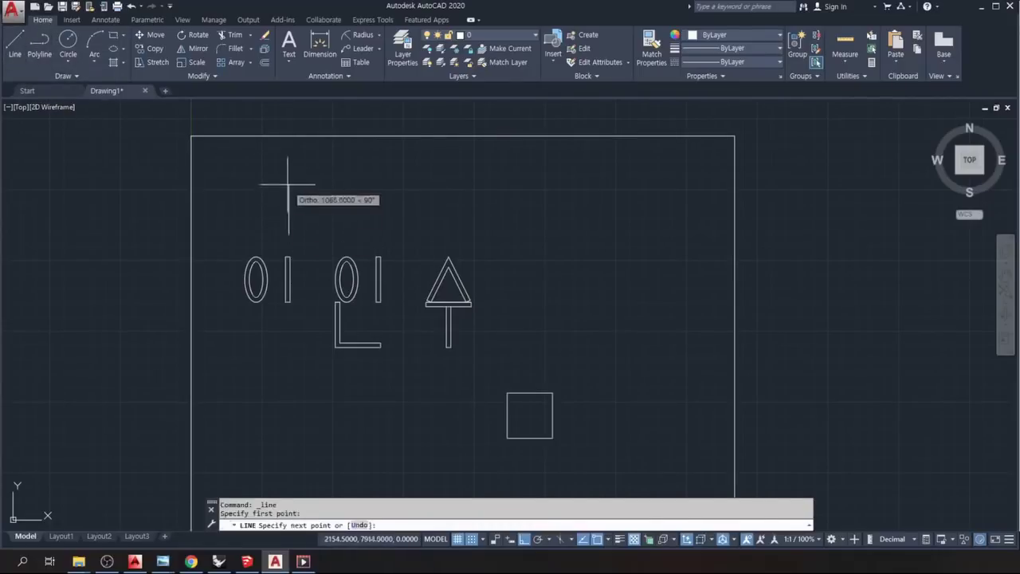
left_click(289, 182)
left_click(299, 182)
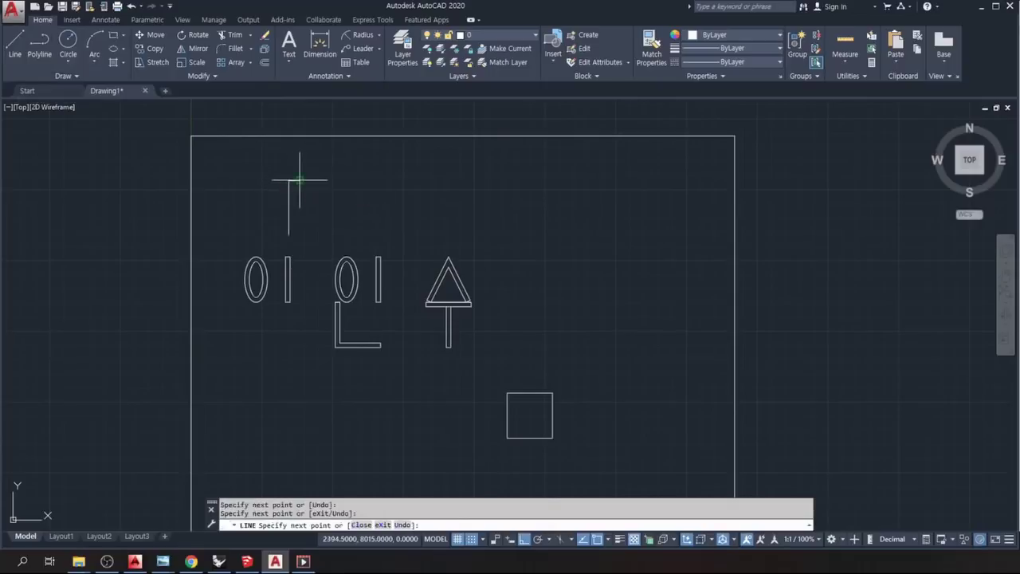
left_click(300, 234)
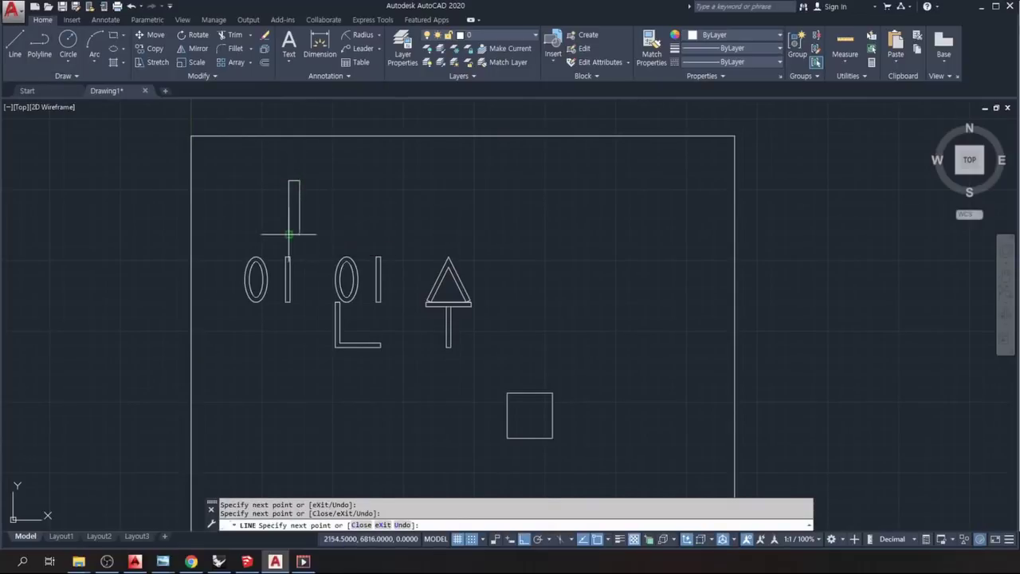
left_click(288, 234)
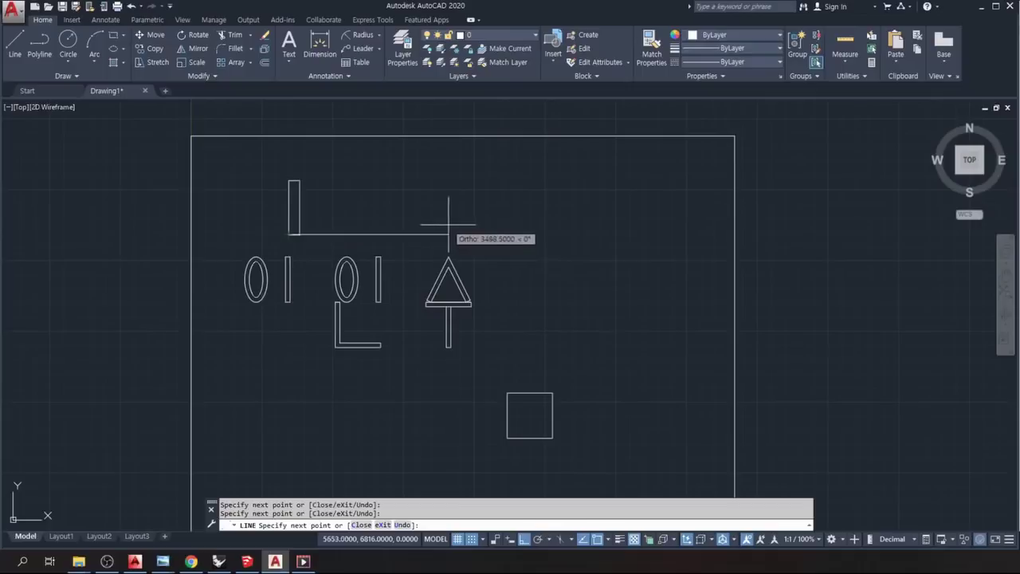
key("Return")
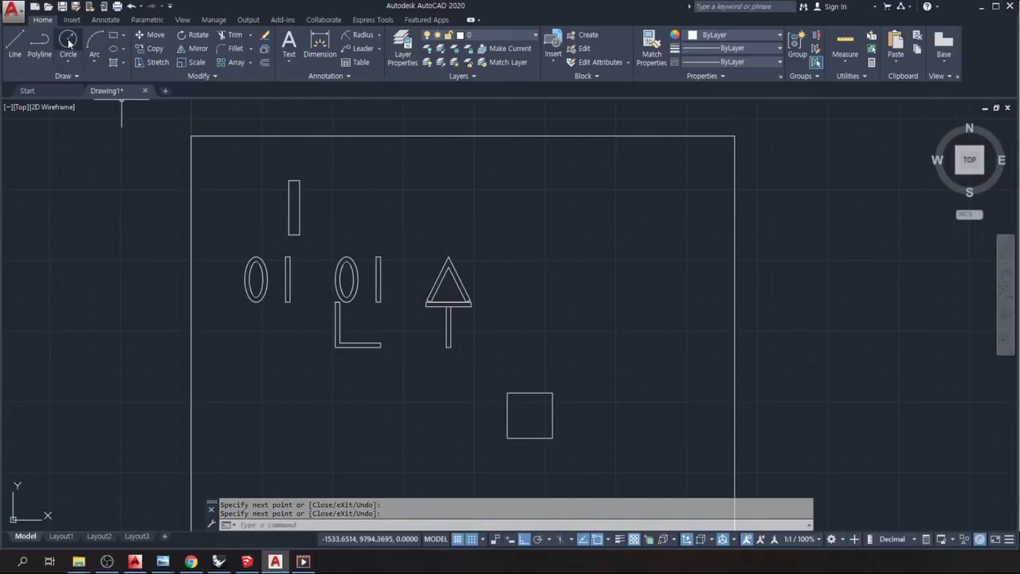